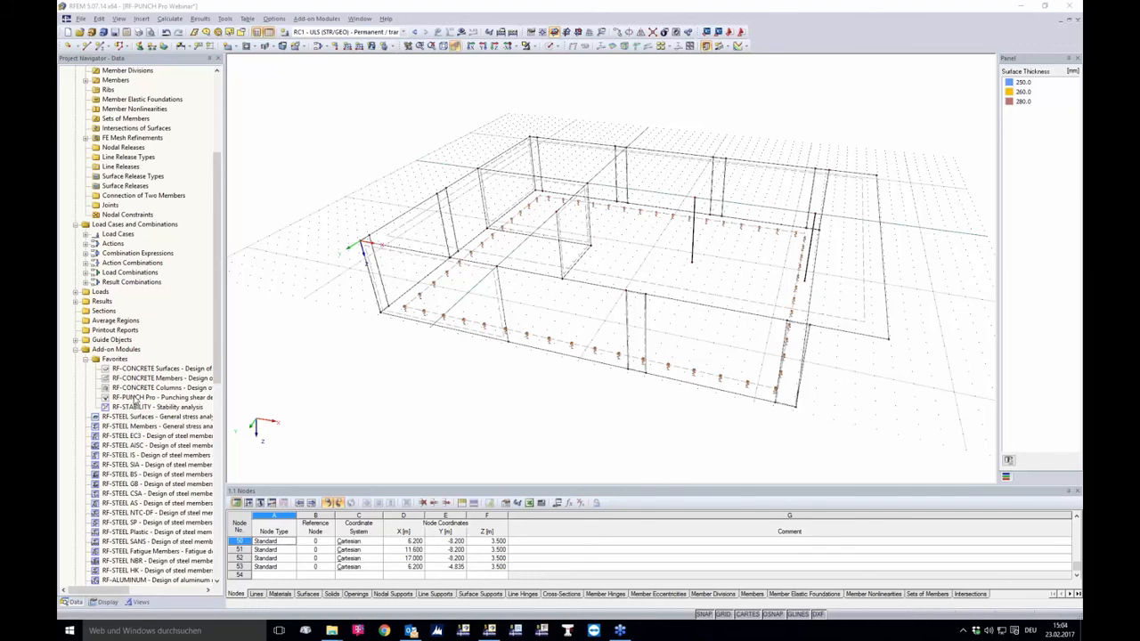
Step: Open the RF-PUNCH Pro add-on module and rename its design case to "Wall corner"
double_click(133, 398)
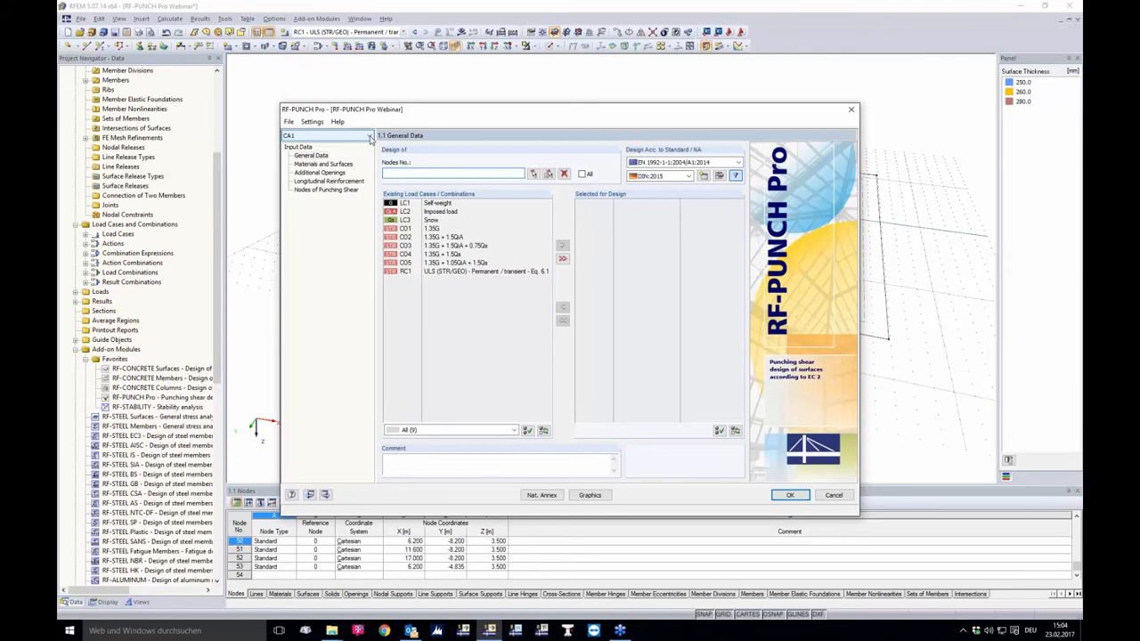
left_click(288, 122)
left_click(288, 122)
left_click(288, 122)
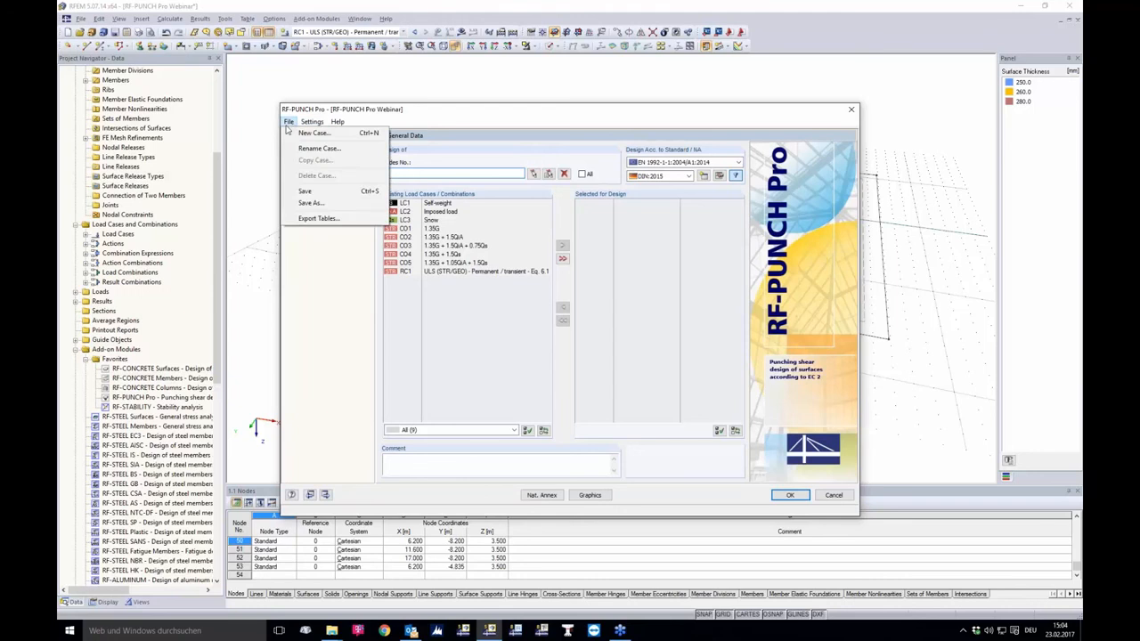
left_click(314, 148)
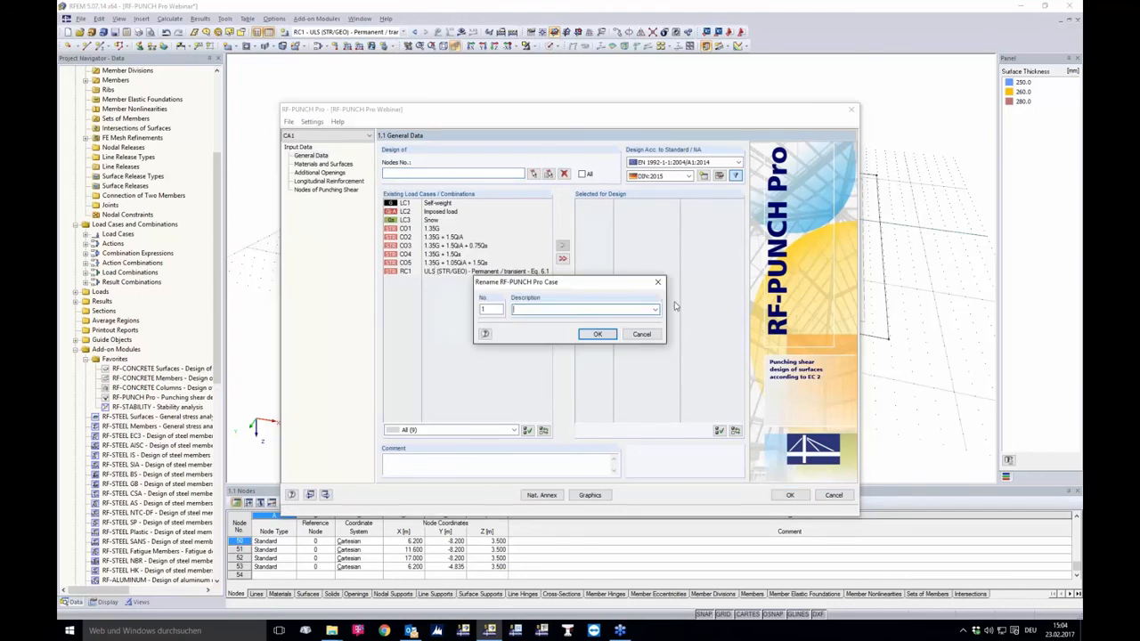
type("Wall corner")
left_click(597, 335)
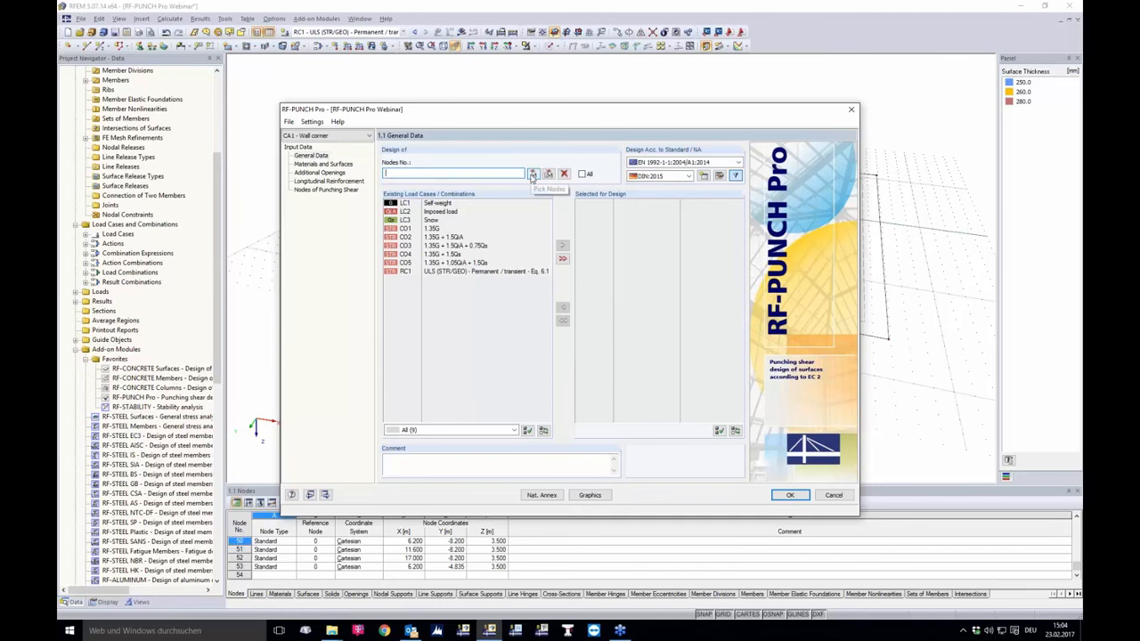
Step: Pick node 5 at the inner wall corner in the model as the node for punching design
left_click(532, 175)
left_click(534, 174)
left_click(588, 181)
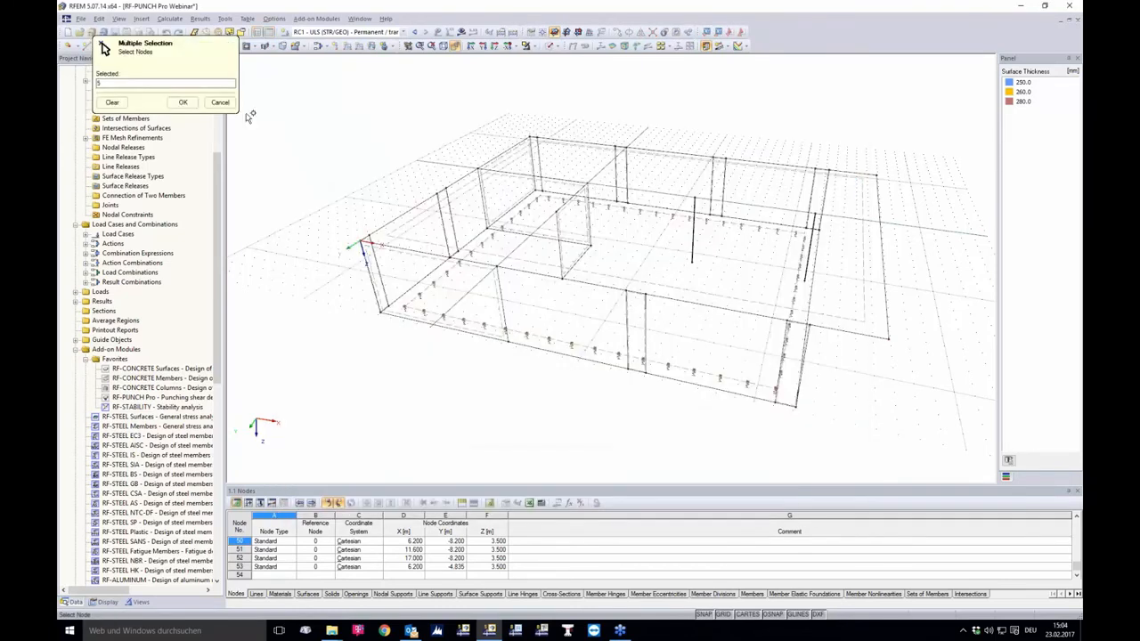
left_click(189, 102)
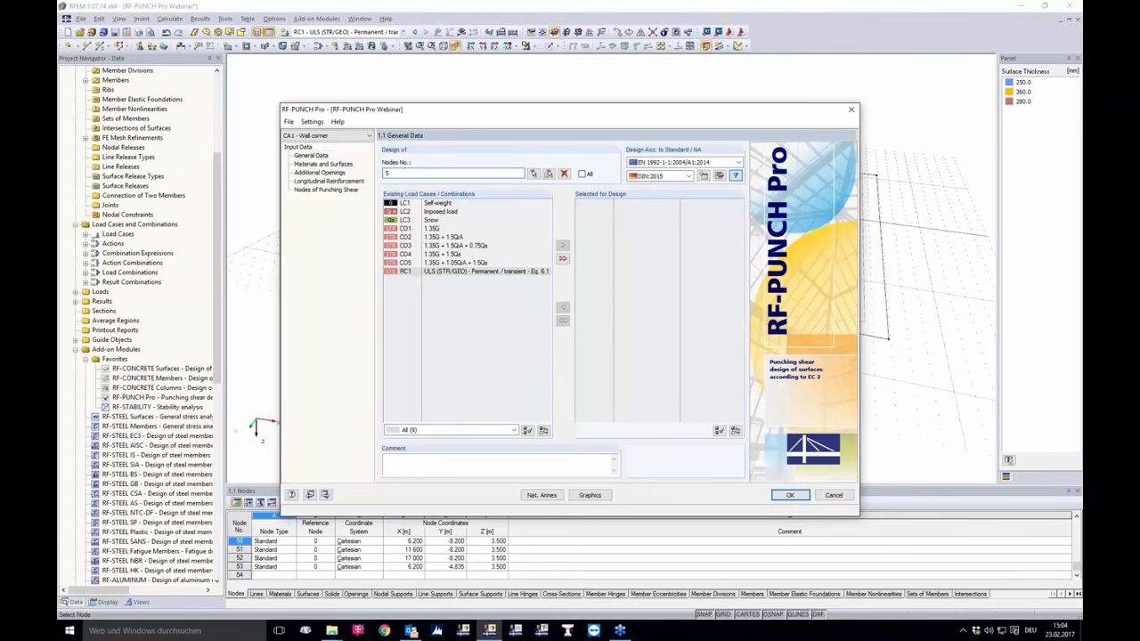
Step: Select result combination RC1 for design and choose the German national annex DIN:2015
double_click(415, 273)
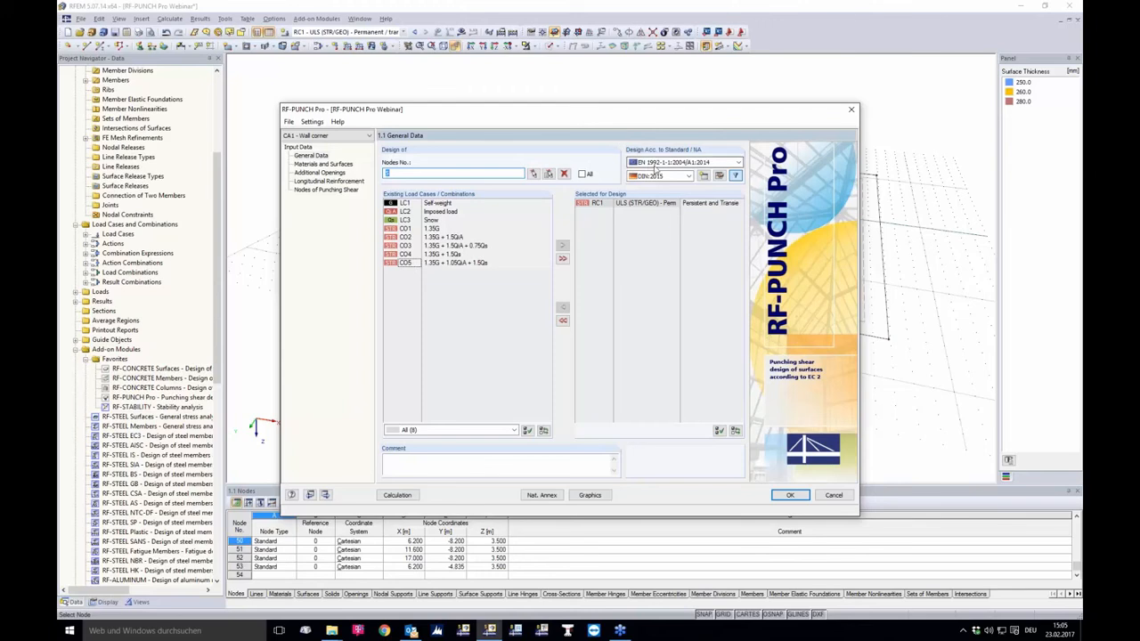
left_click(688, 176)
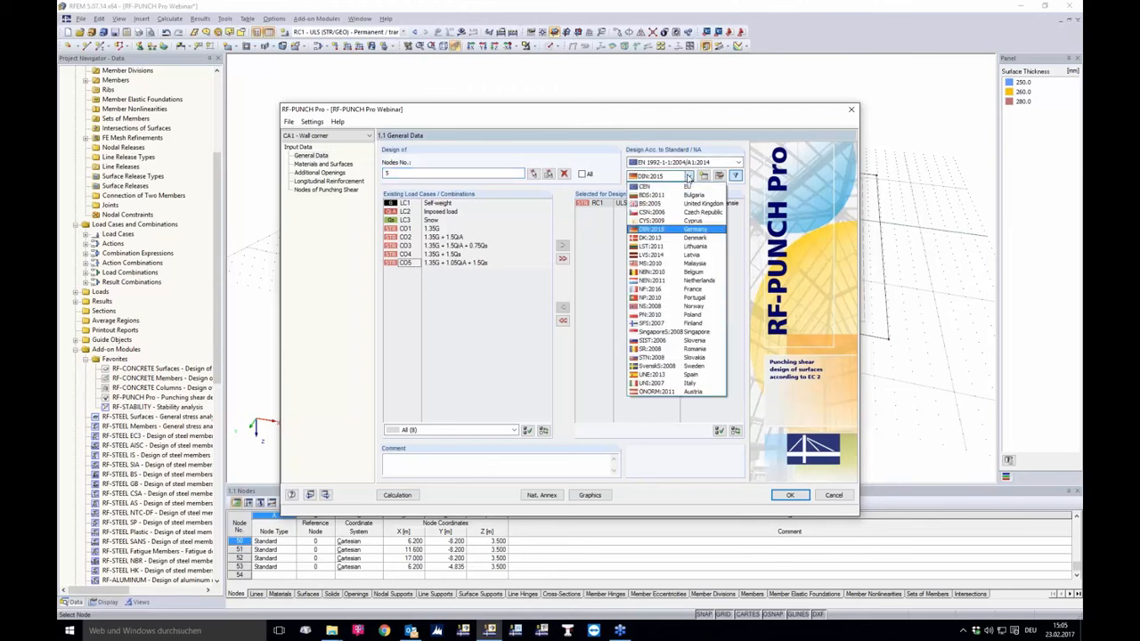
left_click(665, 229)
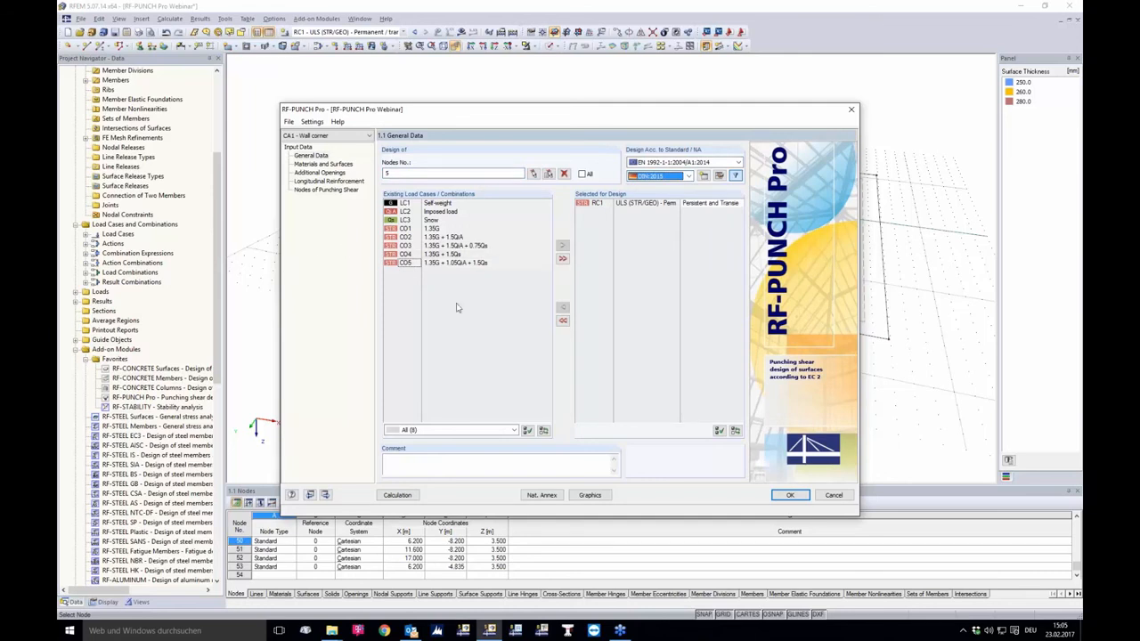
Step: Review the concrete strength classes and reinforcing steel grades offered for the material in Materials and Surfaces
left_click(303, 164)
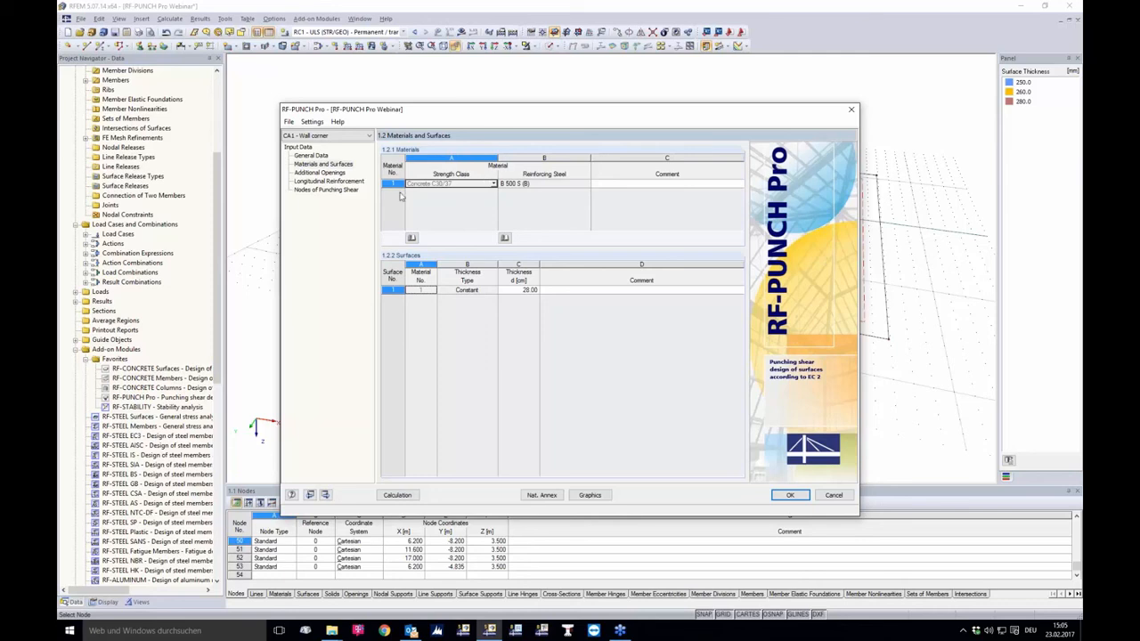
left_click(495, 184)
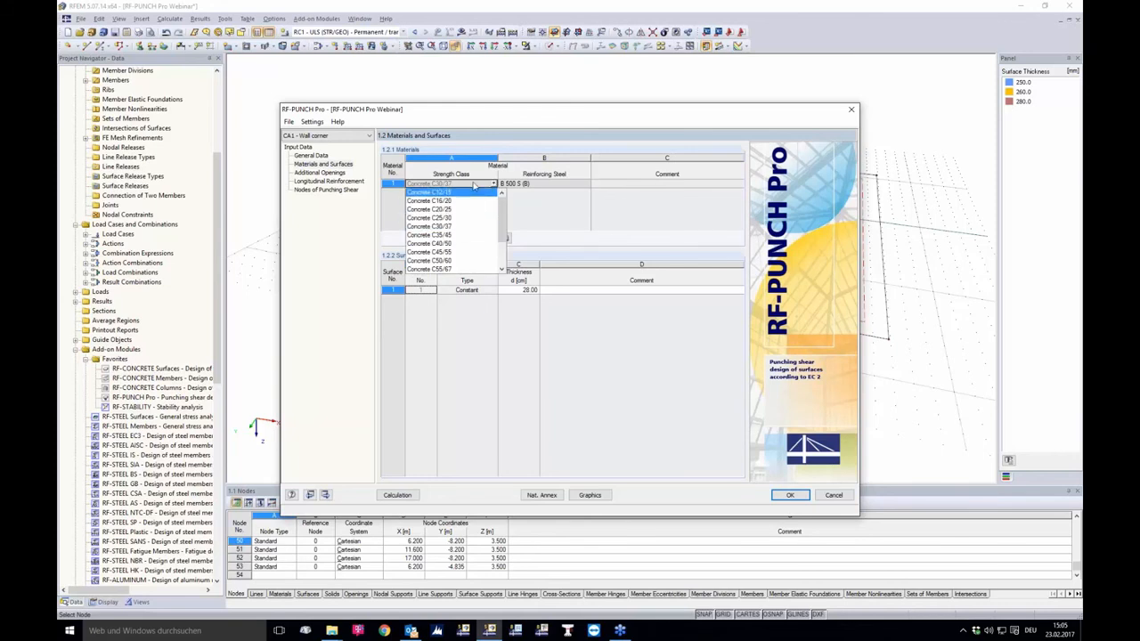
left_click(555, 220)
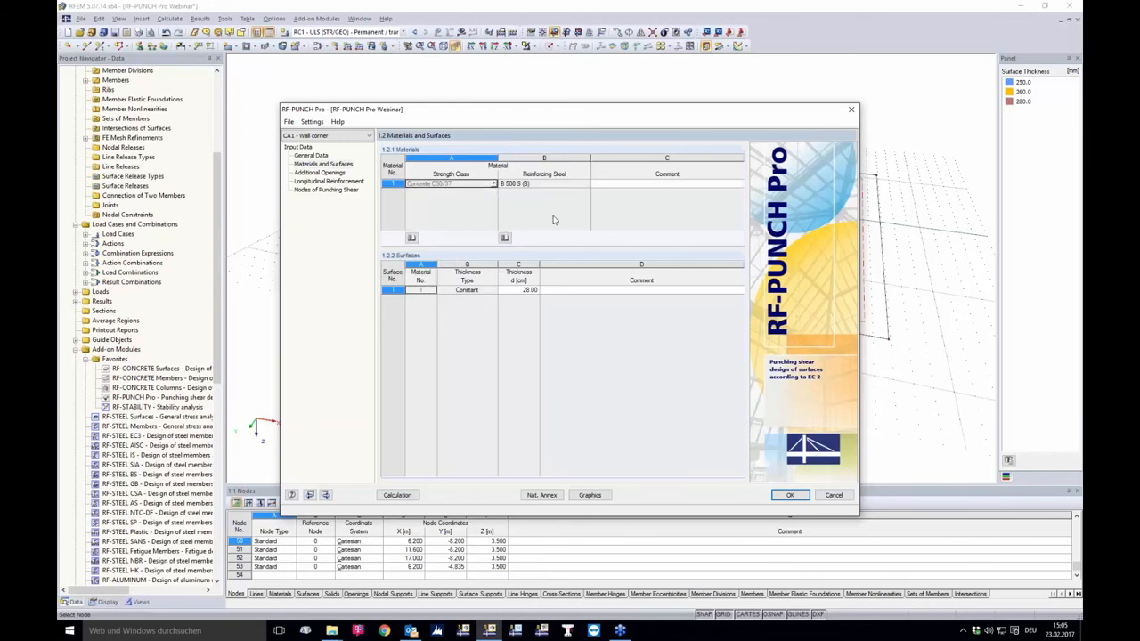
left_click(578, 185)
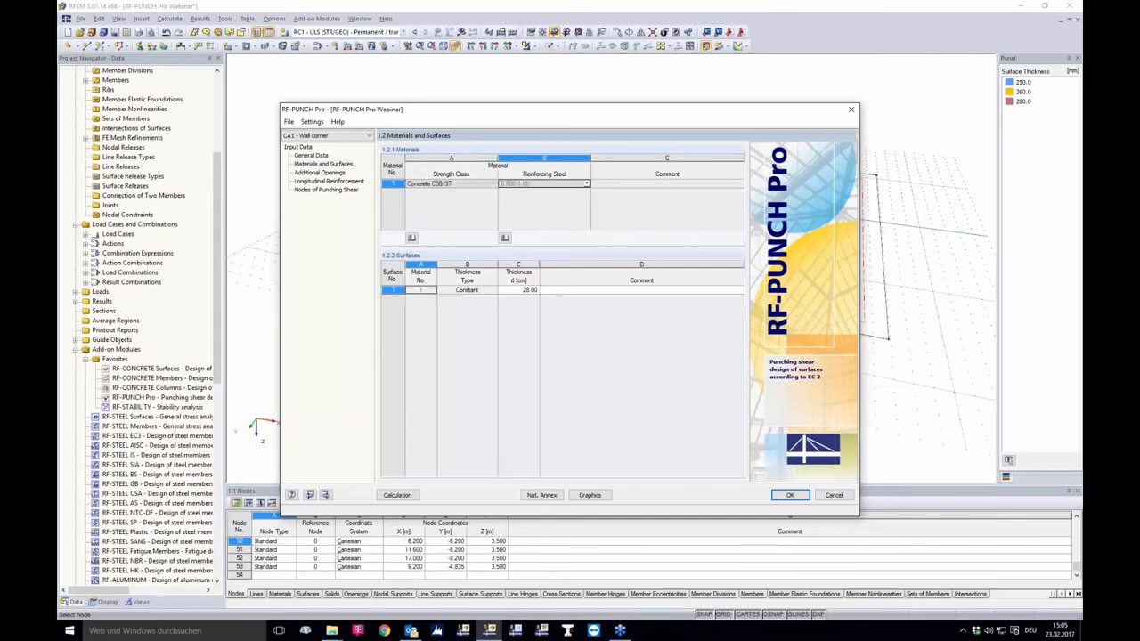
left_click(586, 185)
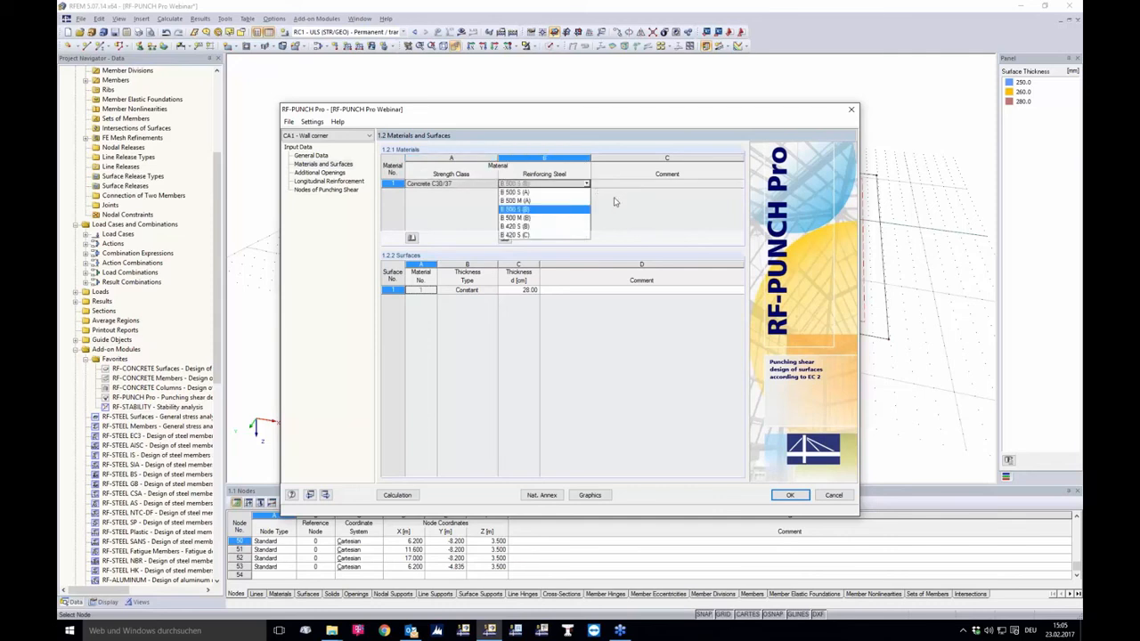
left_click(613, 202)
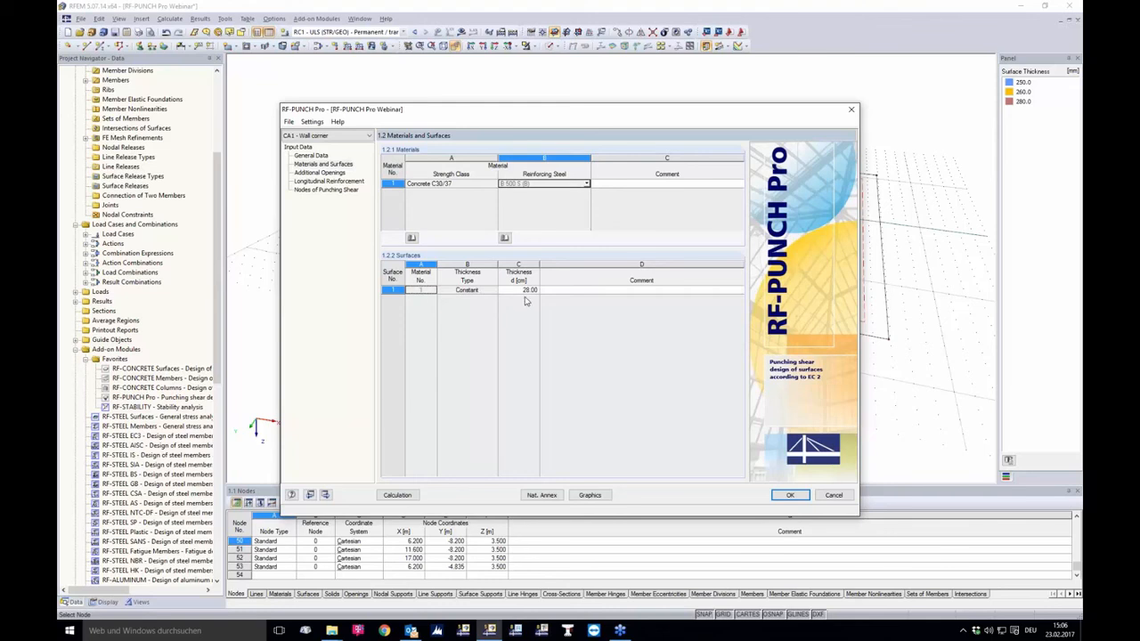
Step: Start an additional opening on surface 1, picking node 5 in the model as its reference node
left_click(338, 173)
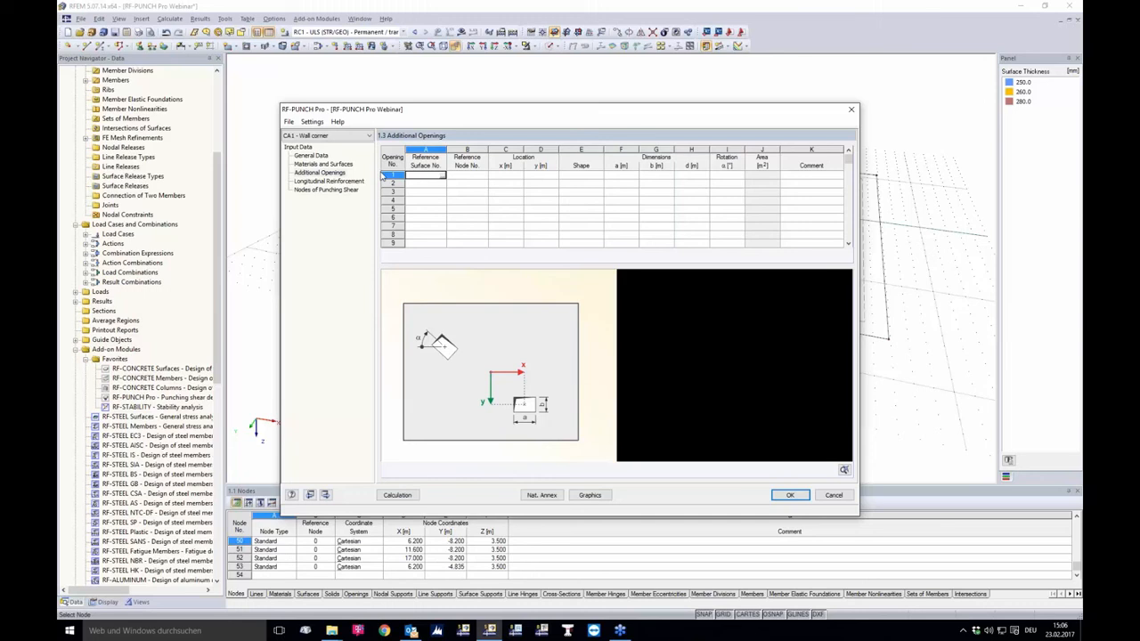
left_click(388, 175)
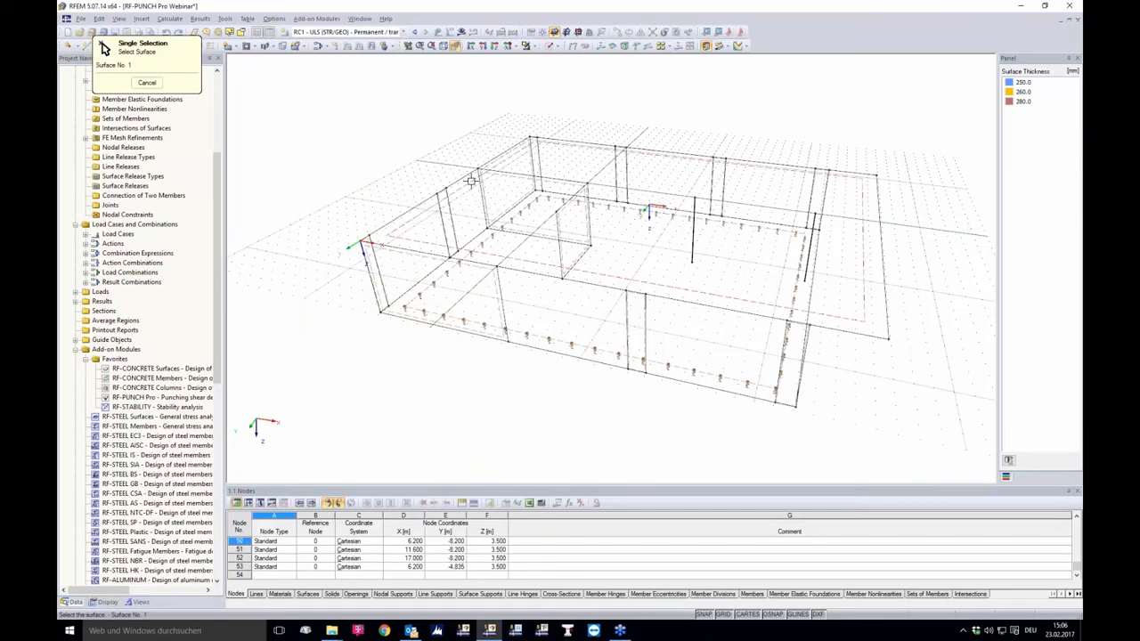
left_click(471, 181)
left_click(474, 176)
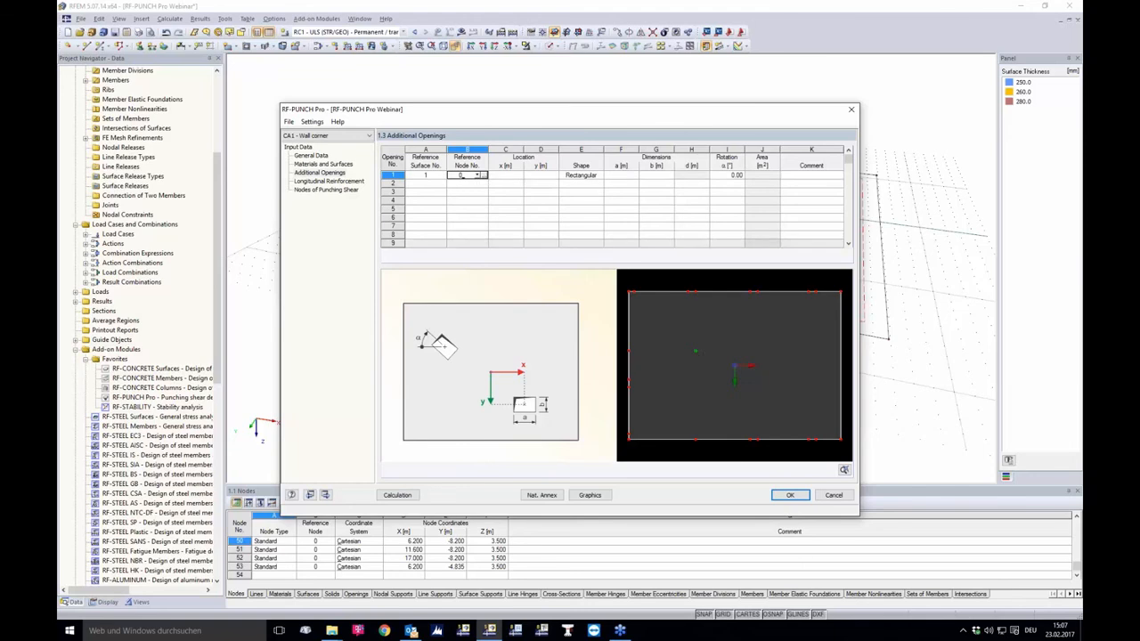
left_click(481, 175)
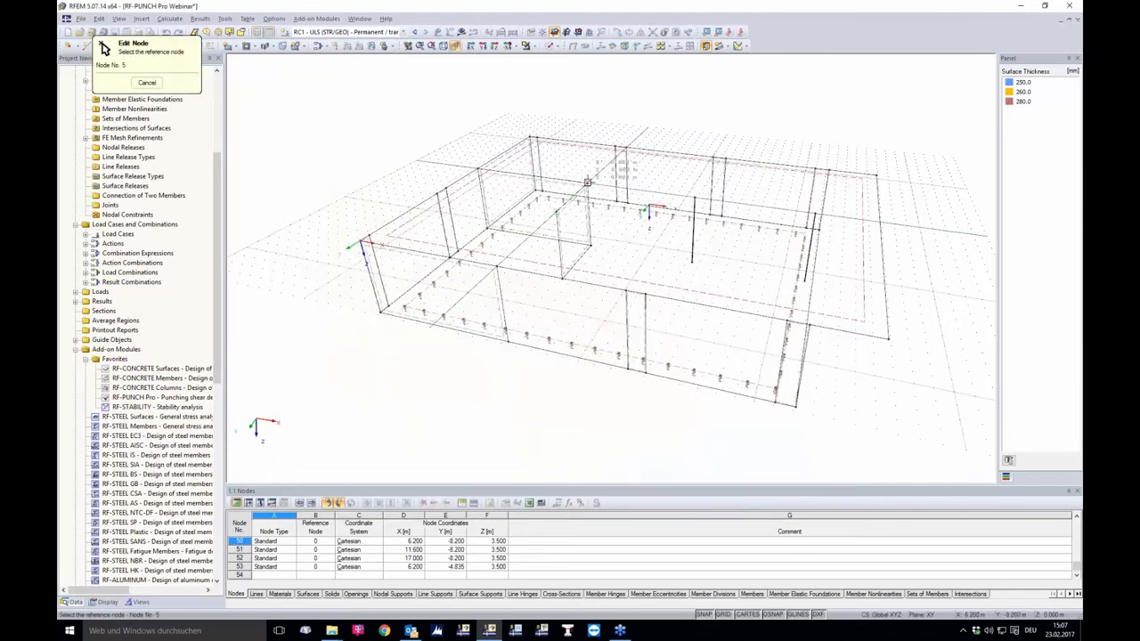
left_click(584, 183)
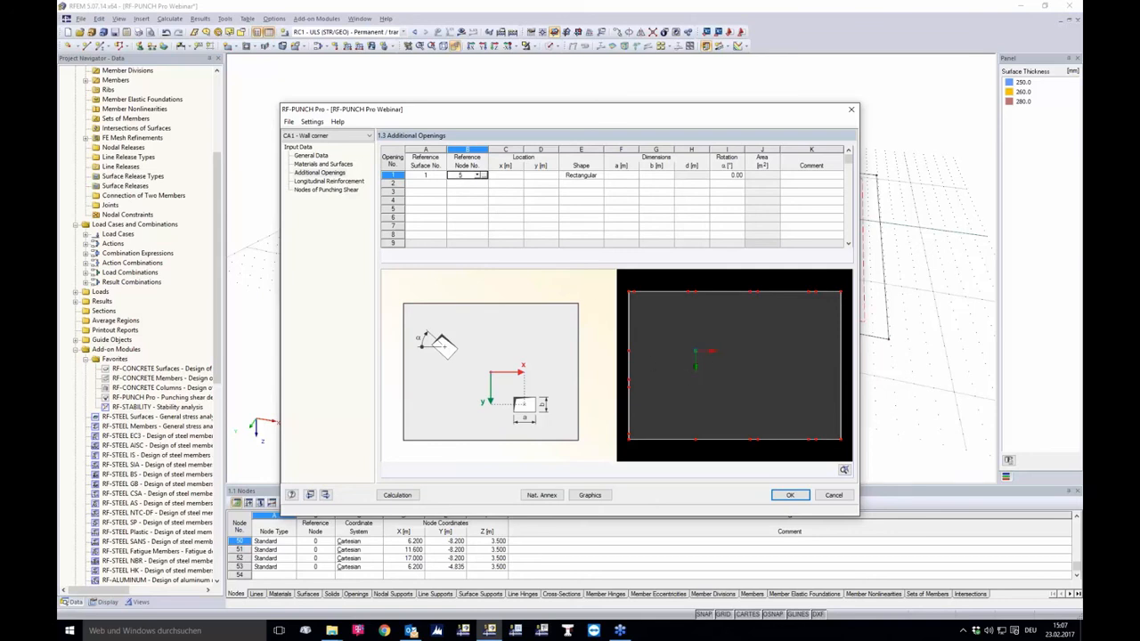
Step: Locate the additional opening at x 0.5 m and y 0.5 m from the reference node
left_click(512, 174)
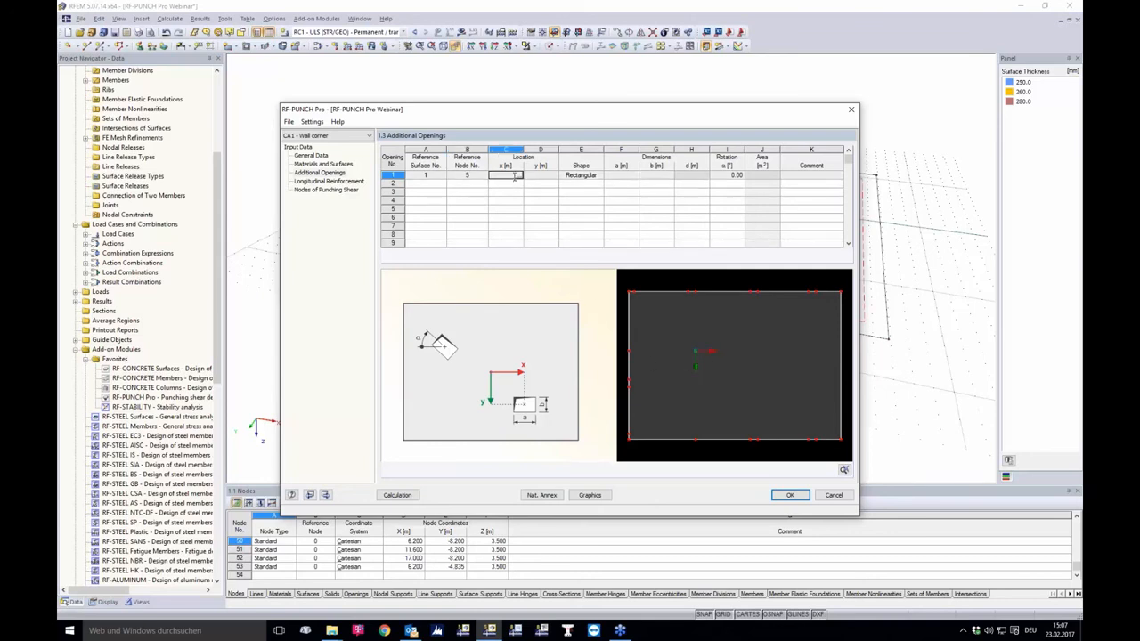
left_click(524, 178)
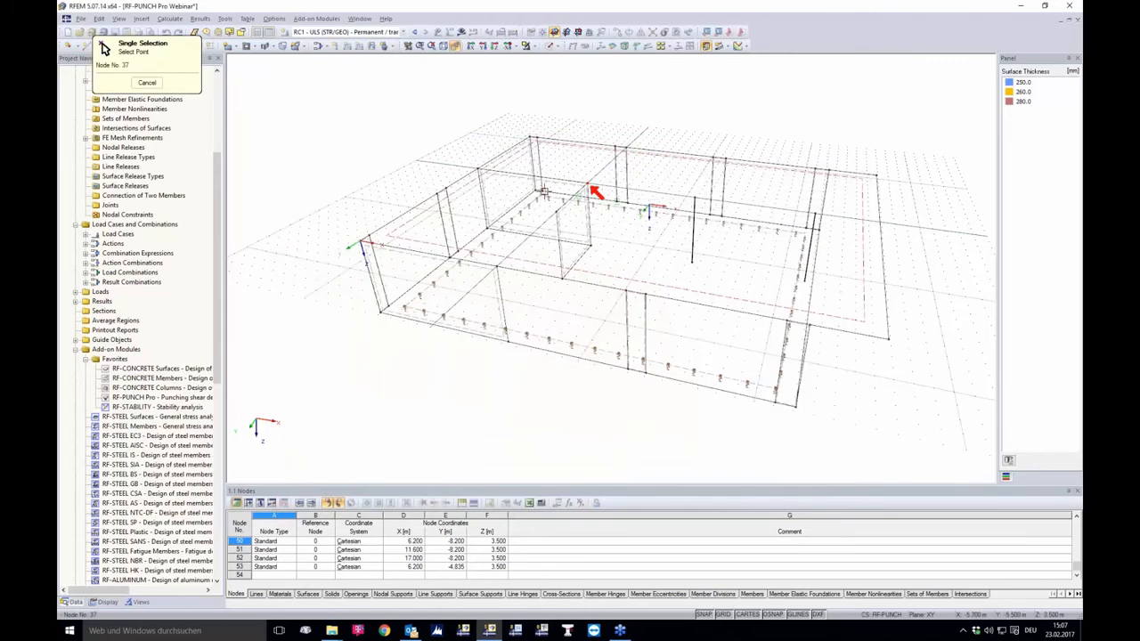
left_click(147, 82)
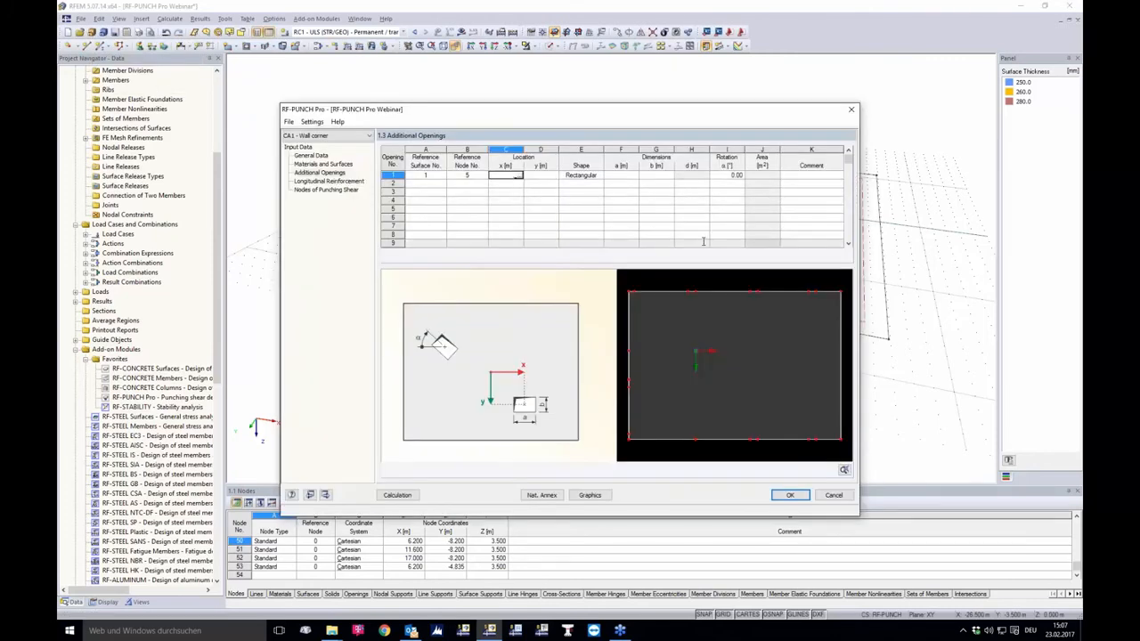
type(".5")
key("Tab")
type(".5")
key("Tab")
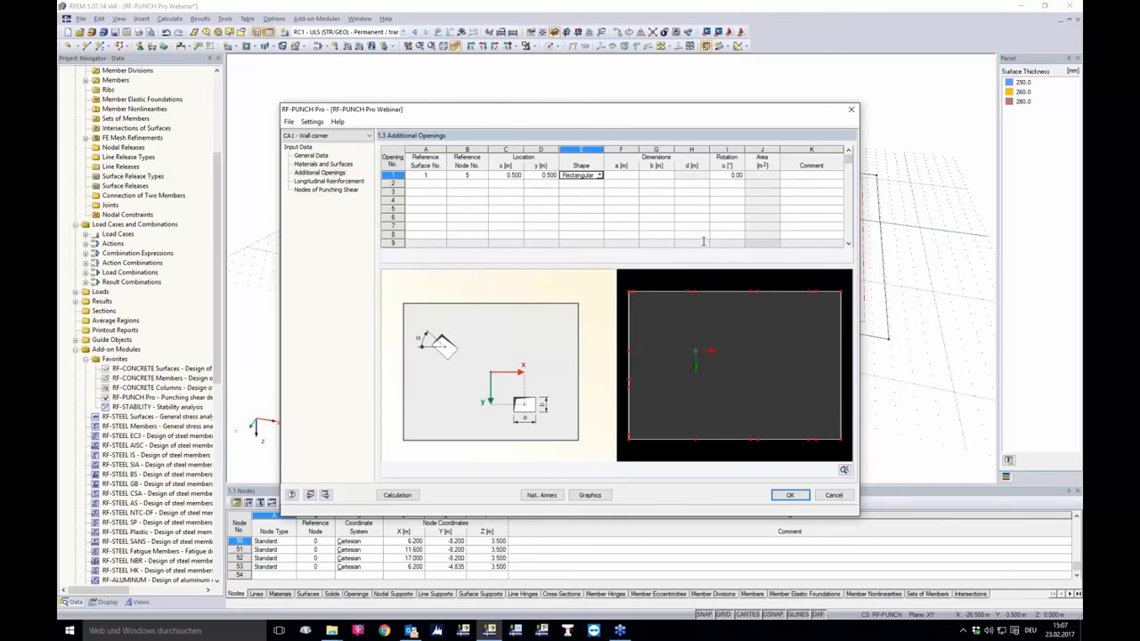
Step: Keep the opening rectangular, set its dimensions a and b to 0.25 m each, and check it in the preview
key("Tab")
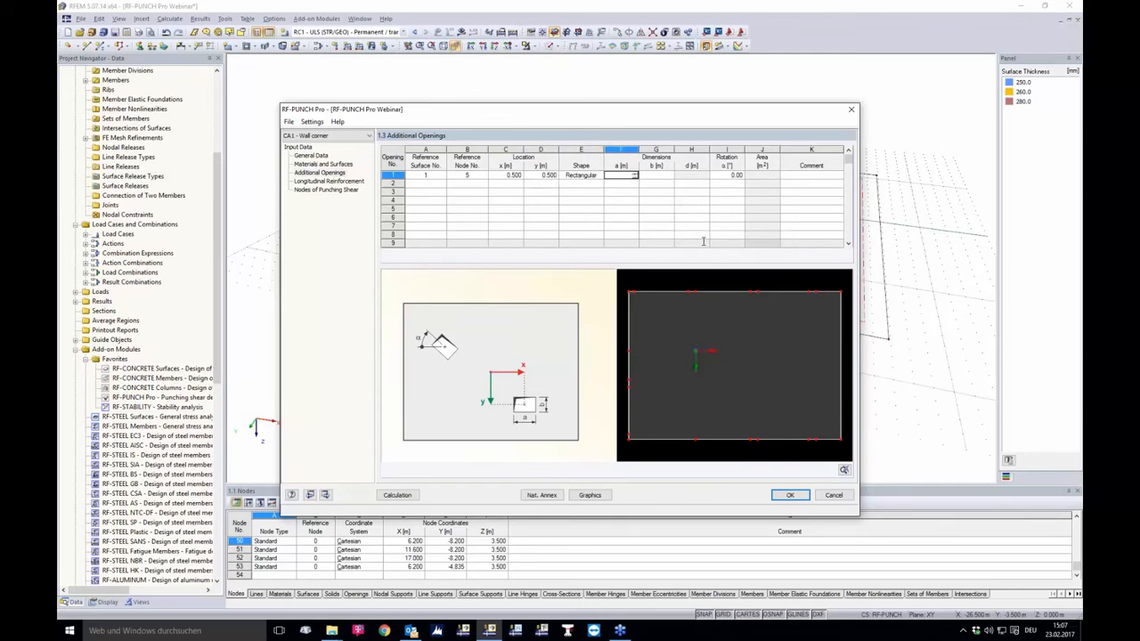
type(".25")
key("Tab")
type(".25")
key("Tab")
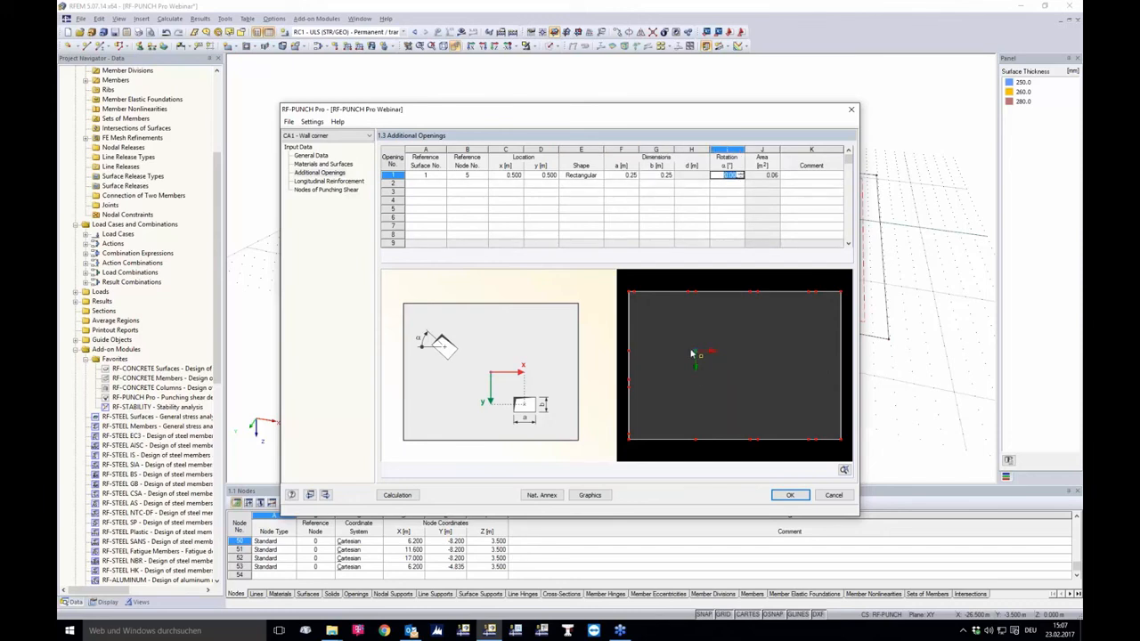
scroll(694, 361, "up", 3)
scroll(703, 343, "up", 2)
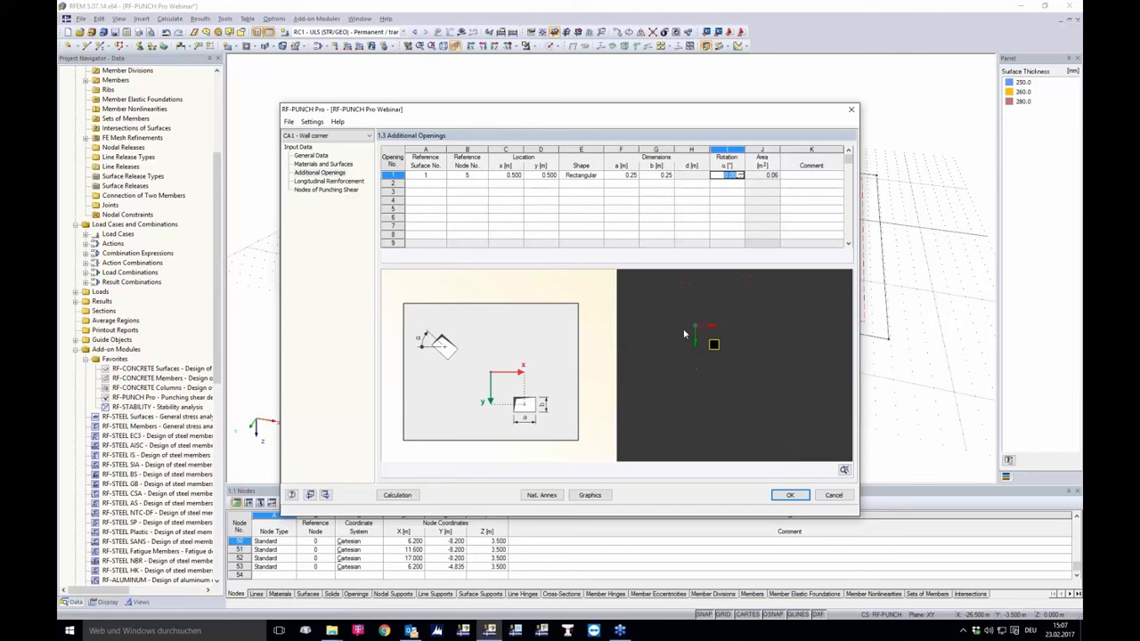
scroll(699, 330, "down", 2)
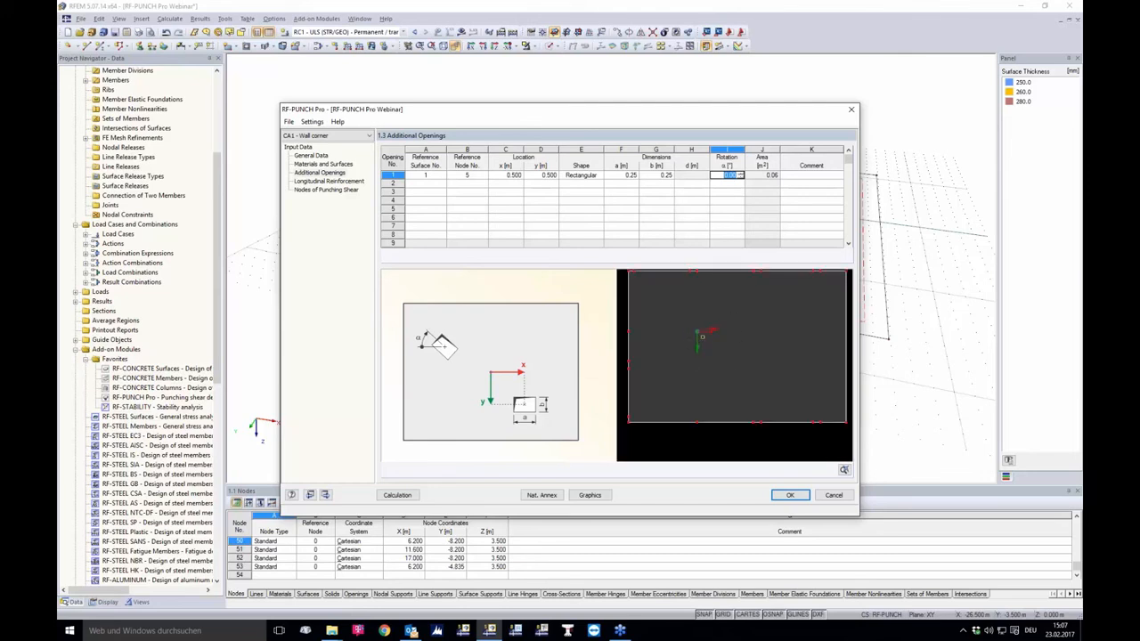
middle_click_drag(710, 336, 715, 347)
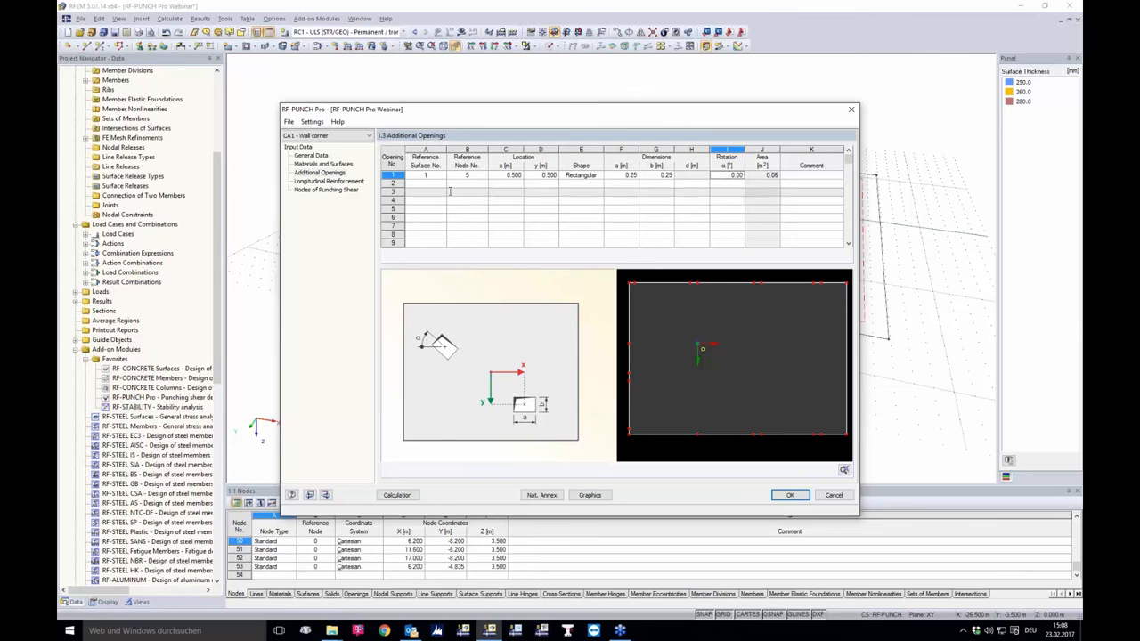
Step: Delete the additional opening from the first row of the openings table
left_click(394, 175)
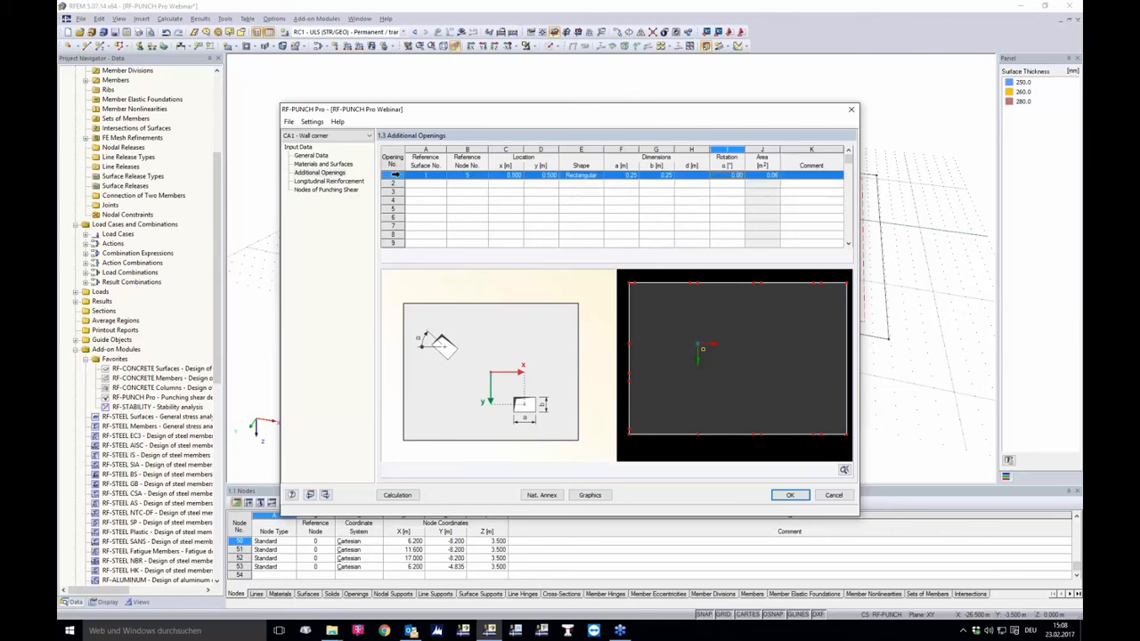
right_click(396, 174)
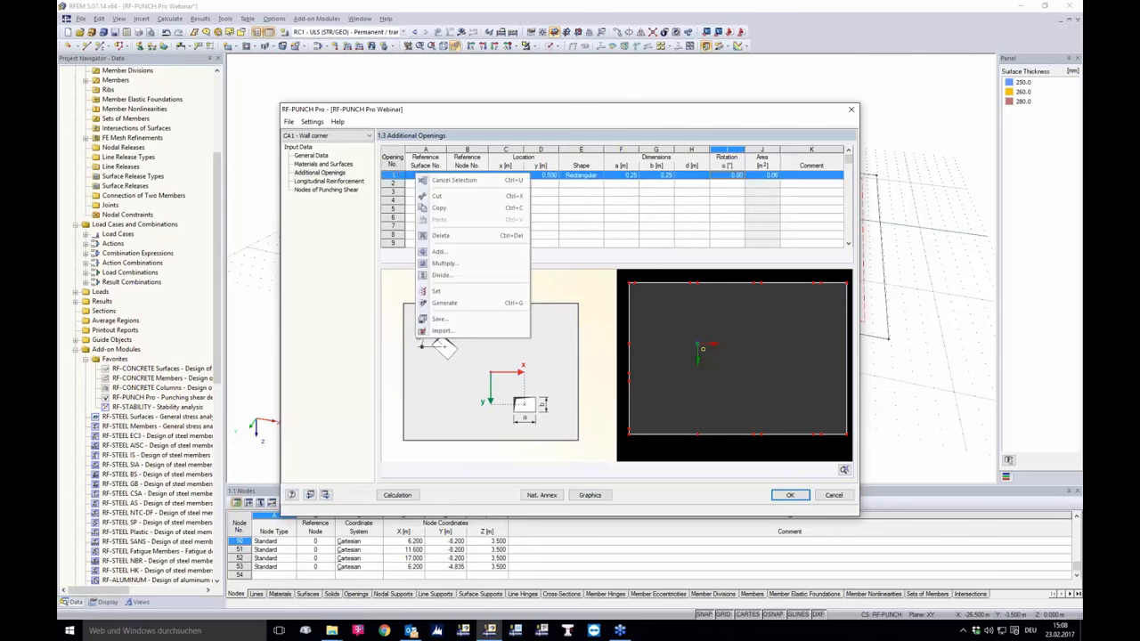
left_click(441, 235)
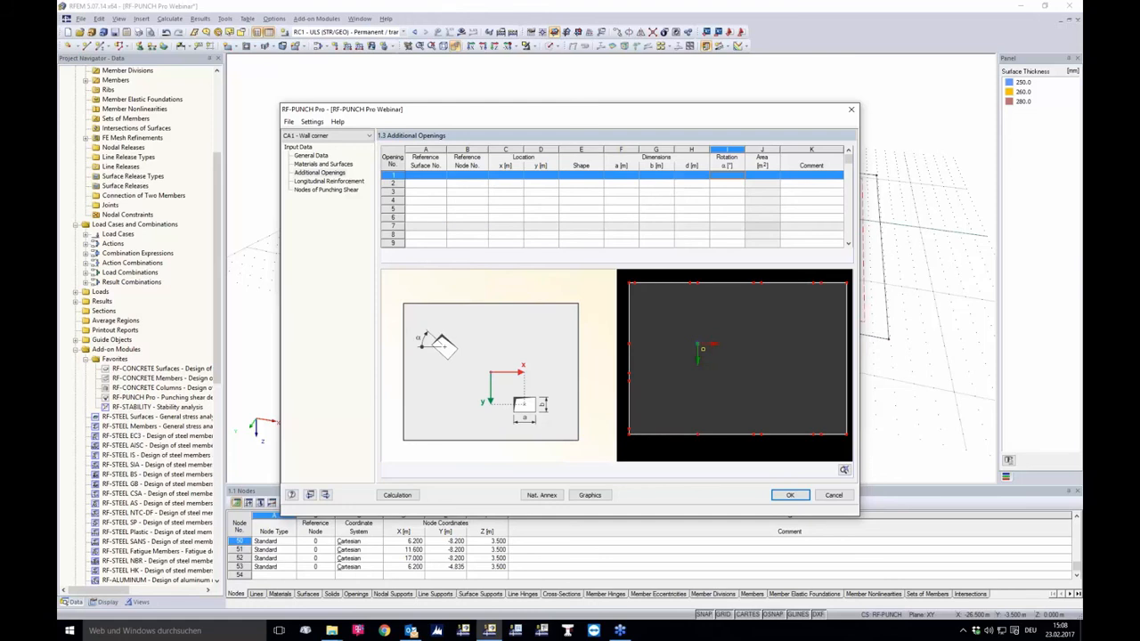
left_click(528, 228)
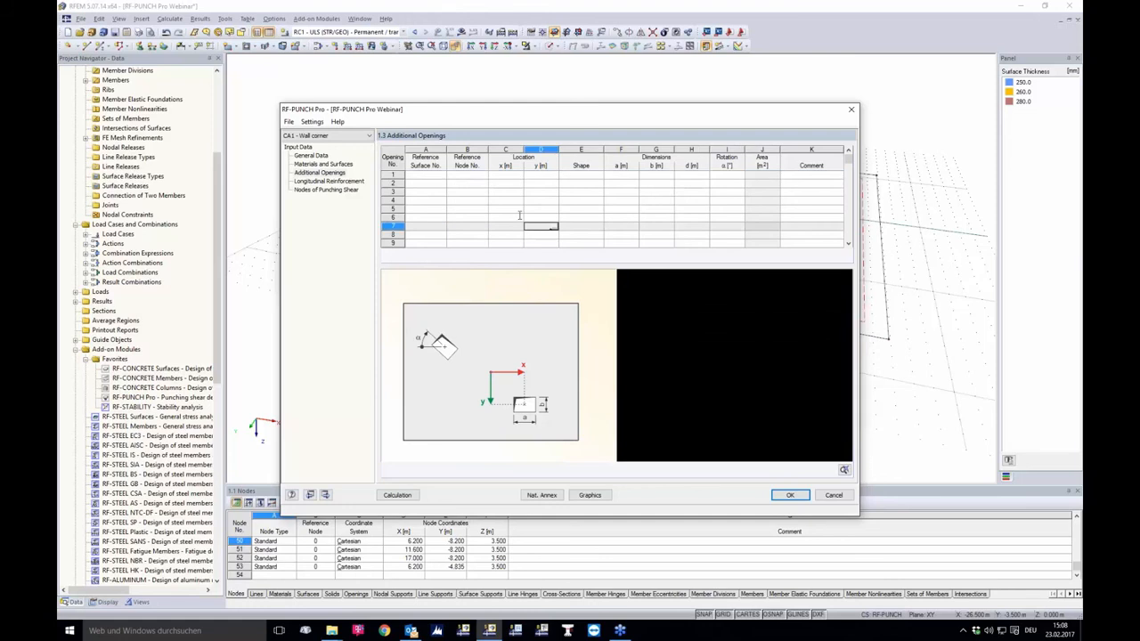
Step: Review the reinforcement layers, concrete covers and layer directions of surface 1 in Longitudinal Reinforcement
left_click(330, 180)
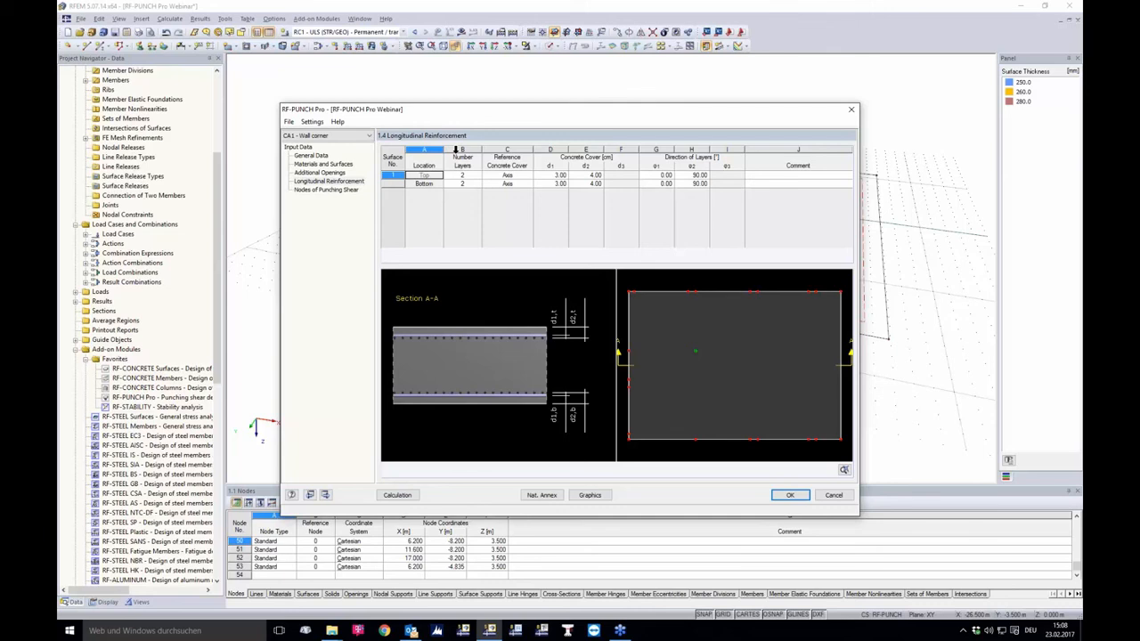
left_click(559, 175)
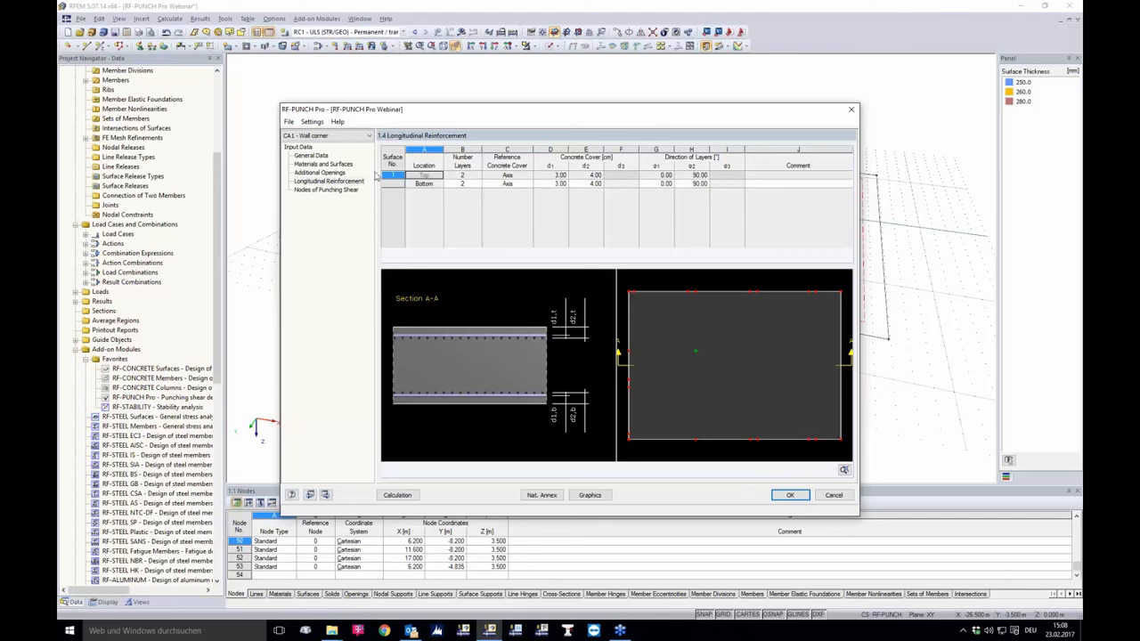
Step: Open the Nodes of Punching Shear settings and review the wall thicknesses, shape and position of node 5
left_click(352, 190)
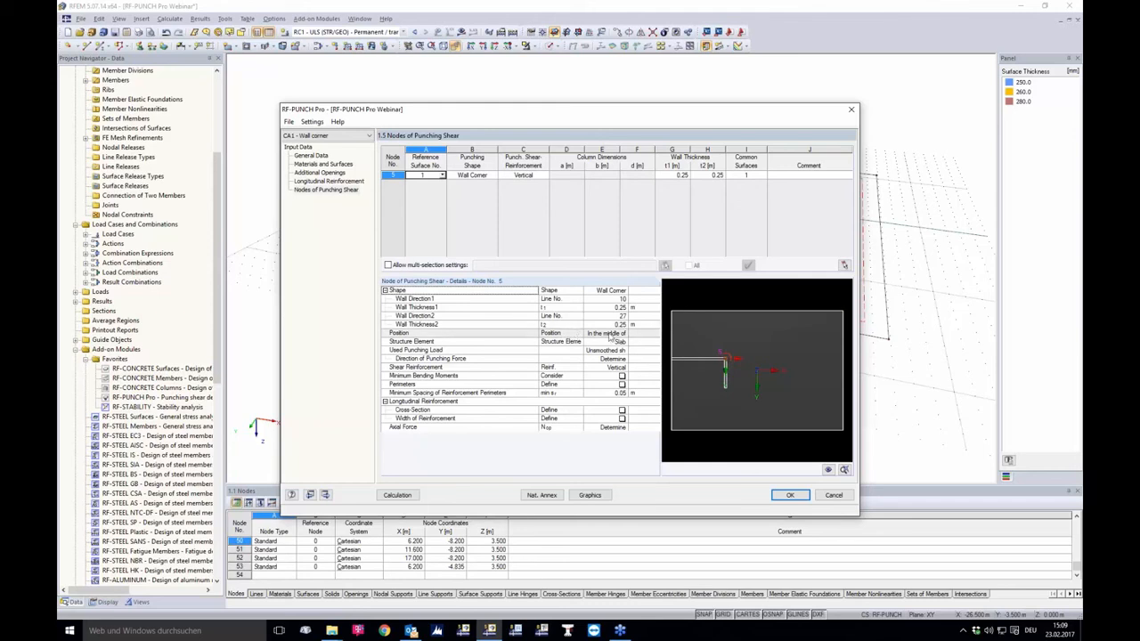
left_click(610, 334)
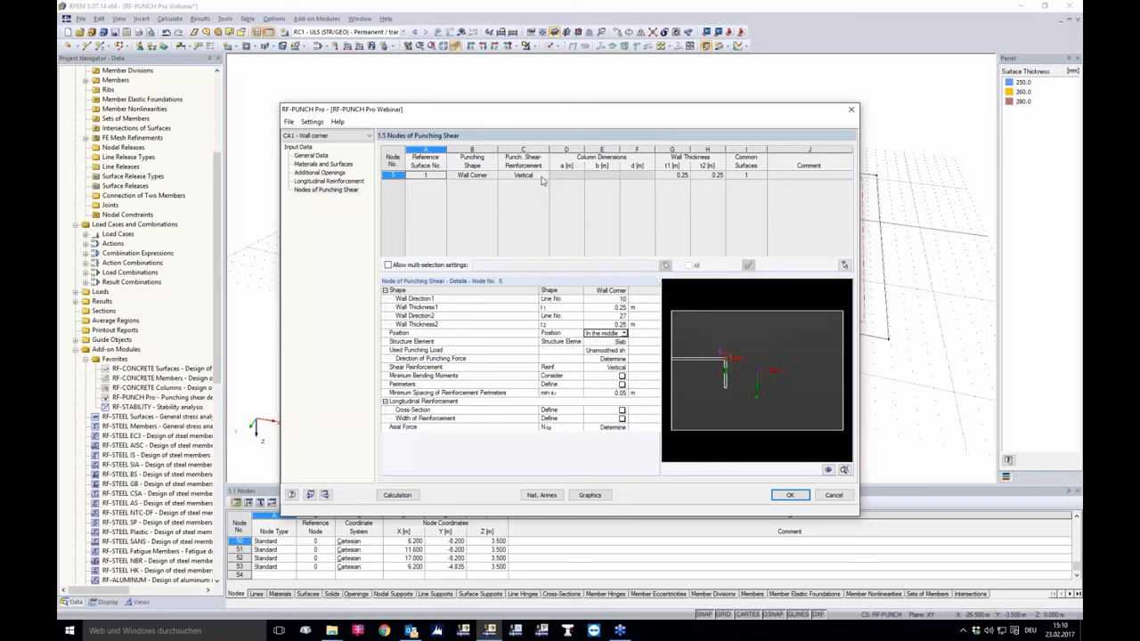
Step: Try HDB as the punching shear reinforcement of node 5 and return it to Vertical
left_click(544, 176)
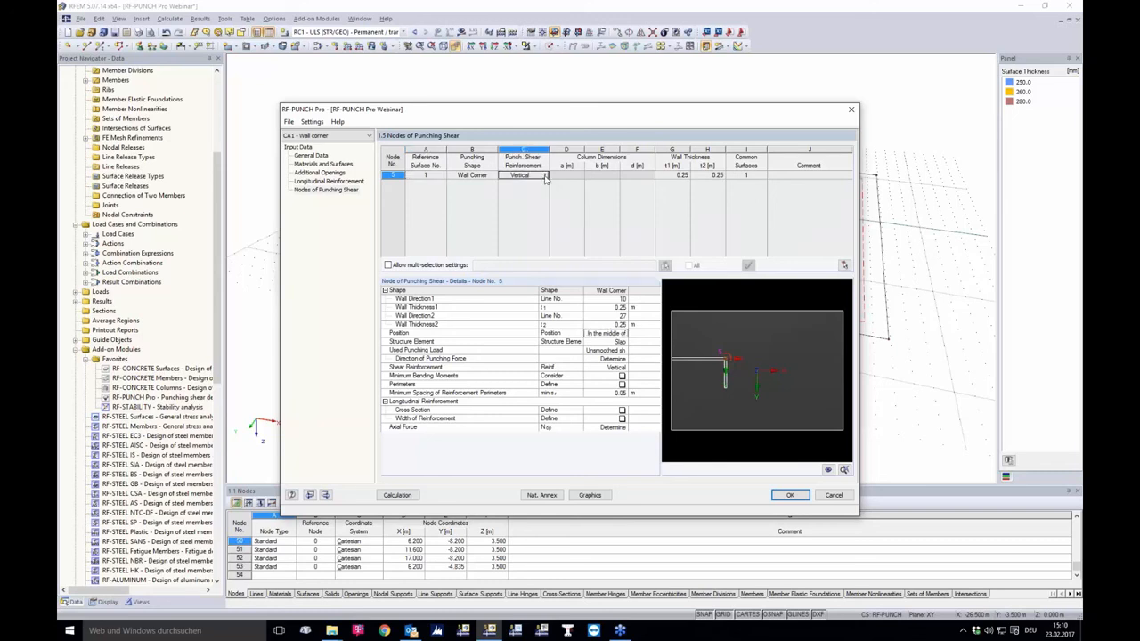
left_click(545, 176)
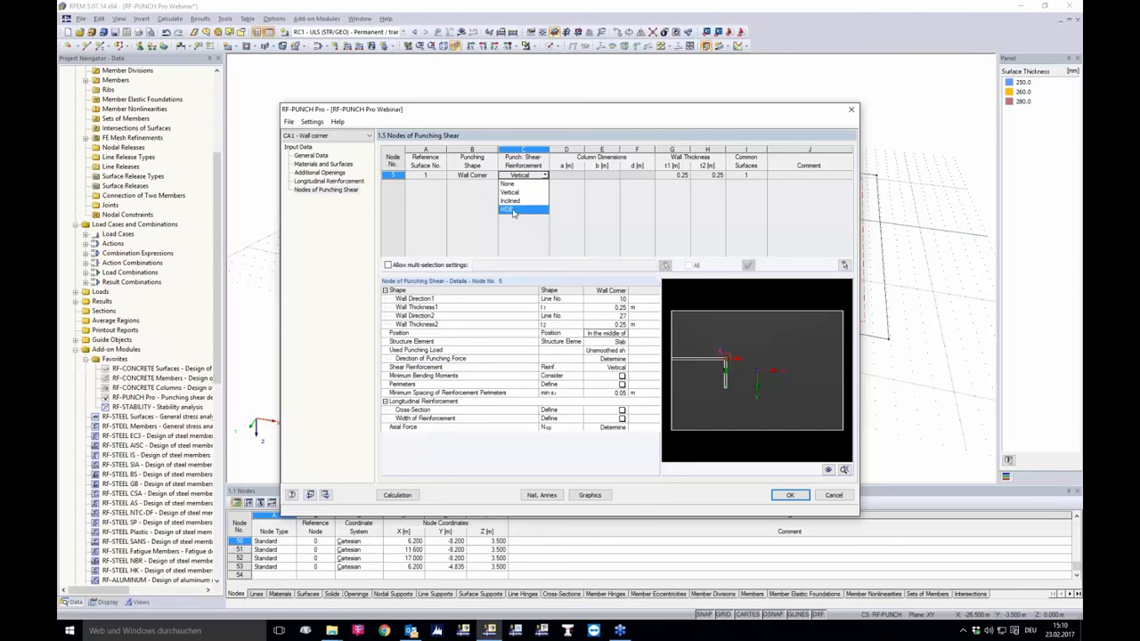
left_click(511, 210)
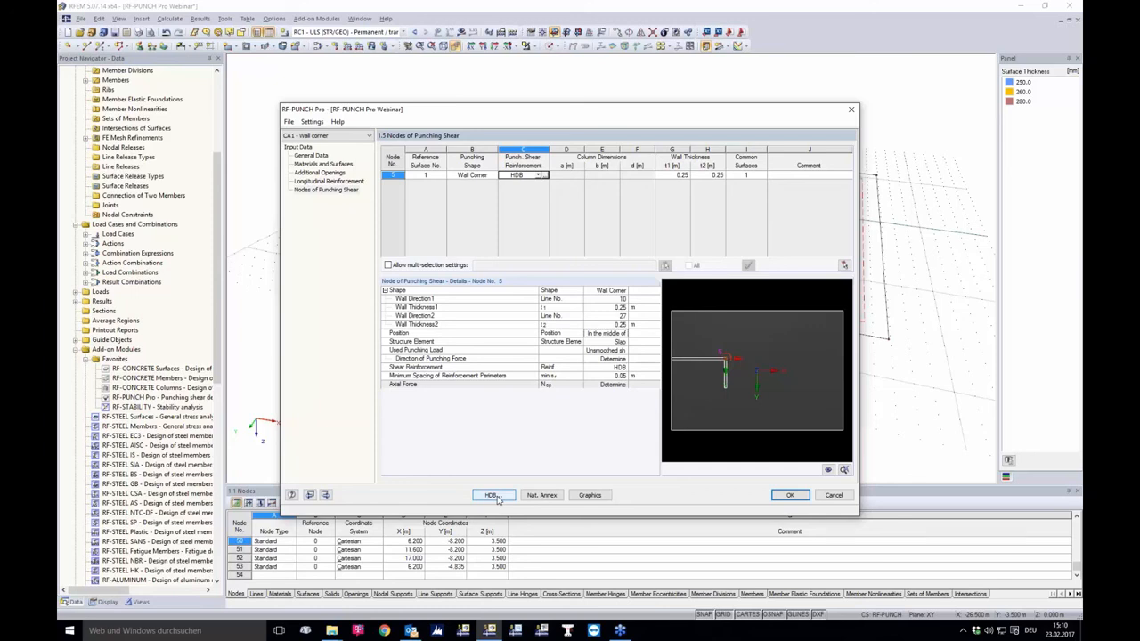
left_click(538, 175)
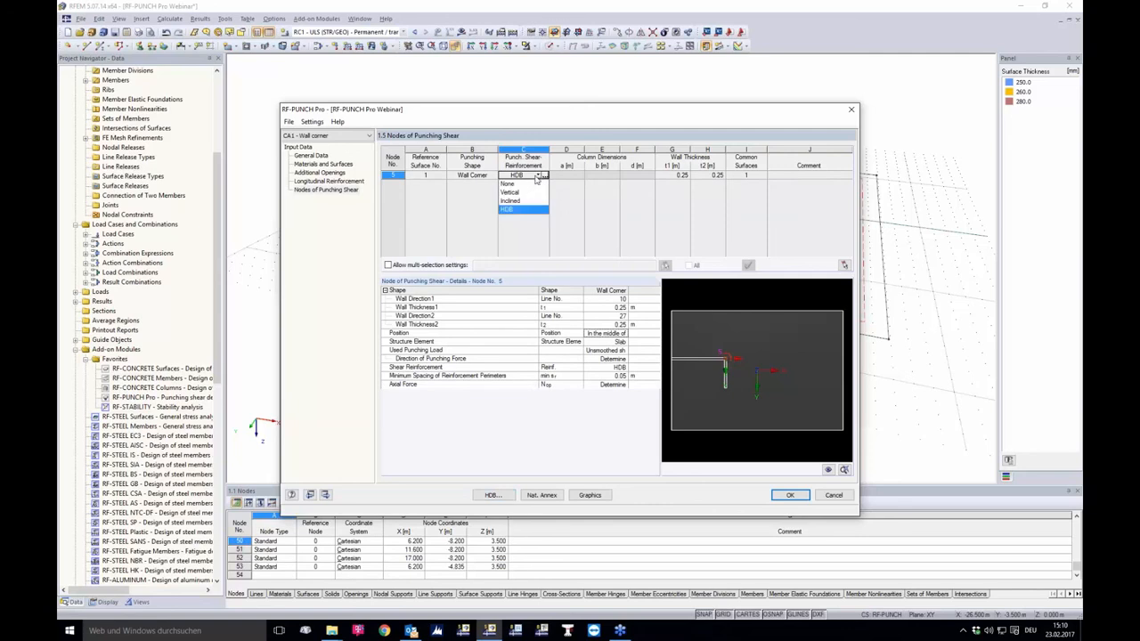
left_click(515, 192)
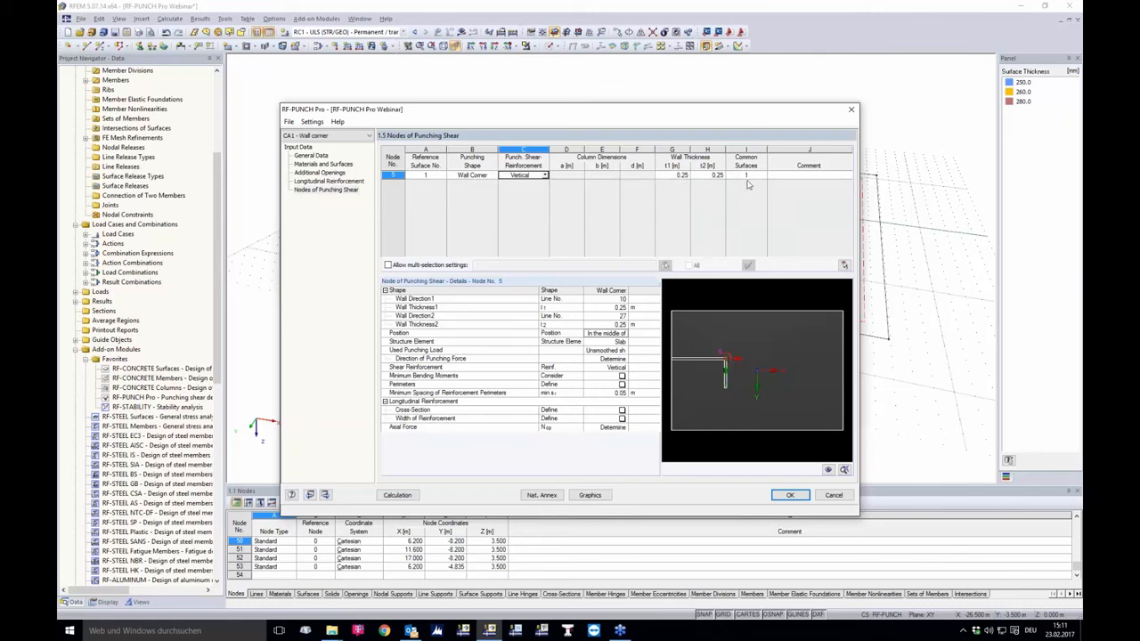
Step: Check the position setting of node 5 and keep its structure element as Slab
left_click(618, 335)
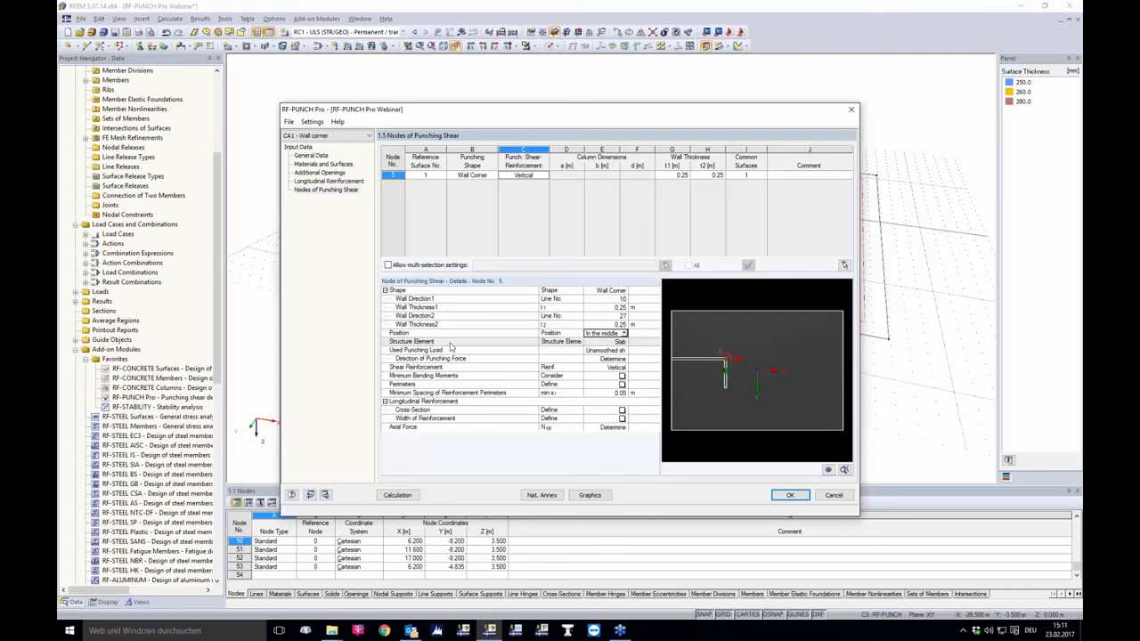
left_click(612, 342)
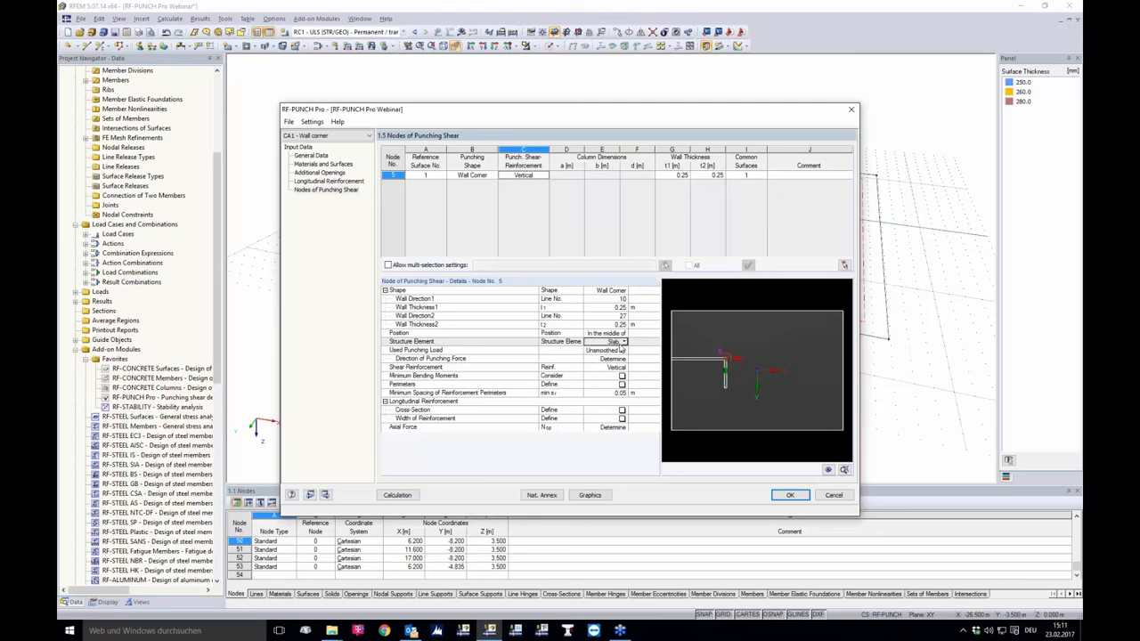
left_click(624, 342)
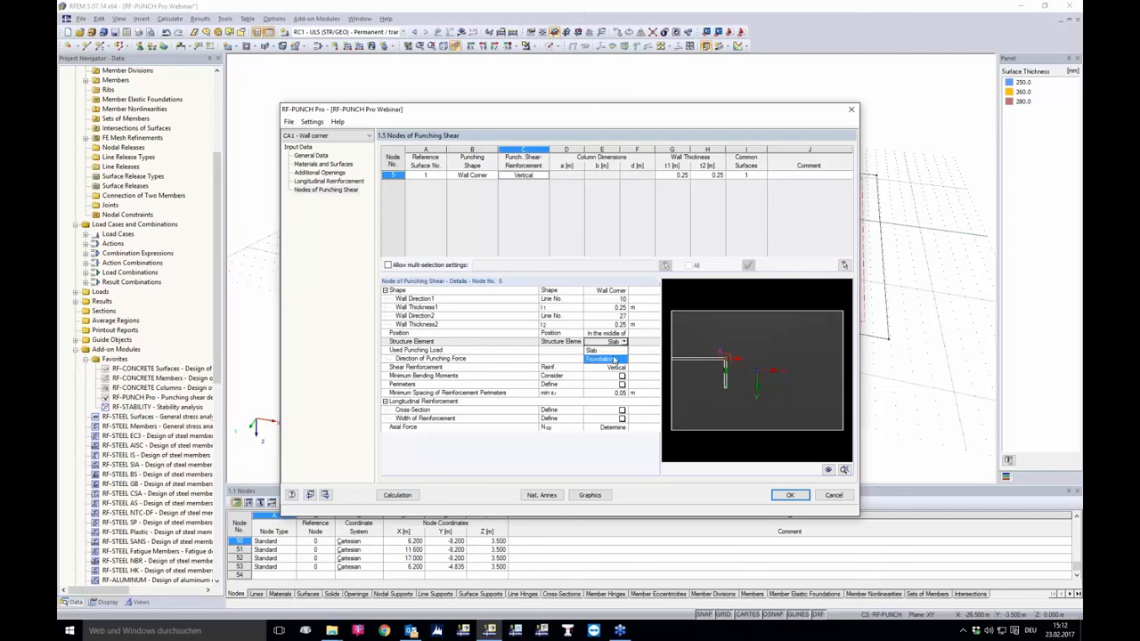
left_click(623, 349)
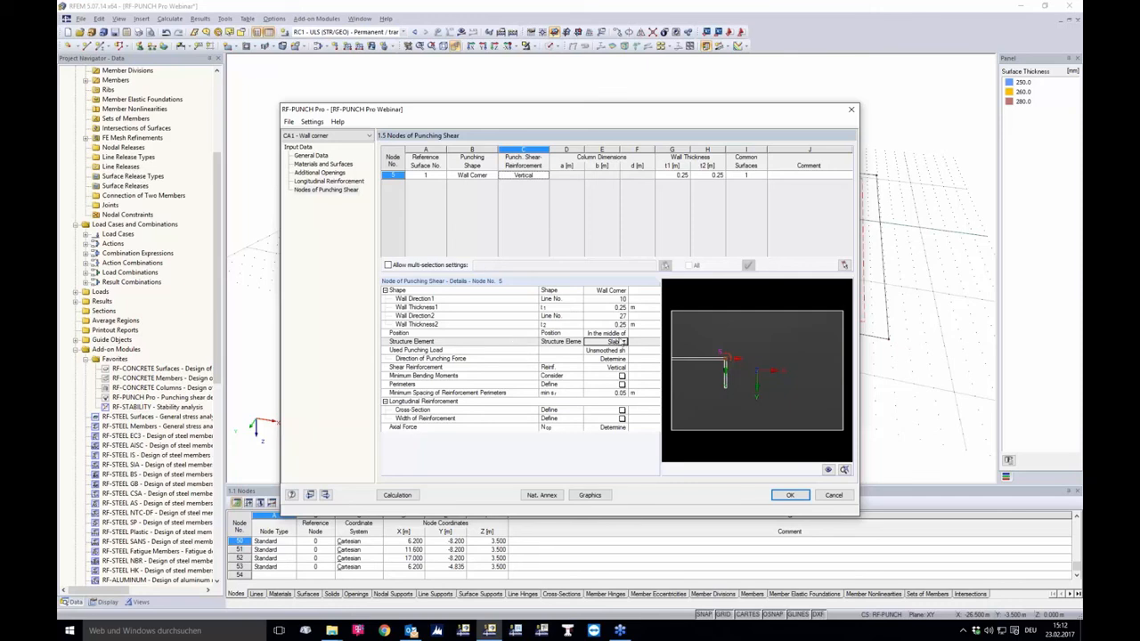
Step: Keep the used punching load on unsmoothed shear force over the critical perimeter and inspect the perimeter in the preview
left_click(623, 351)
left_click(624, 350)
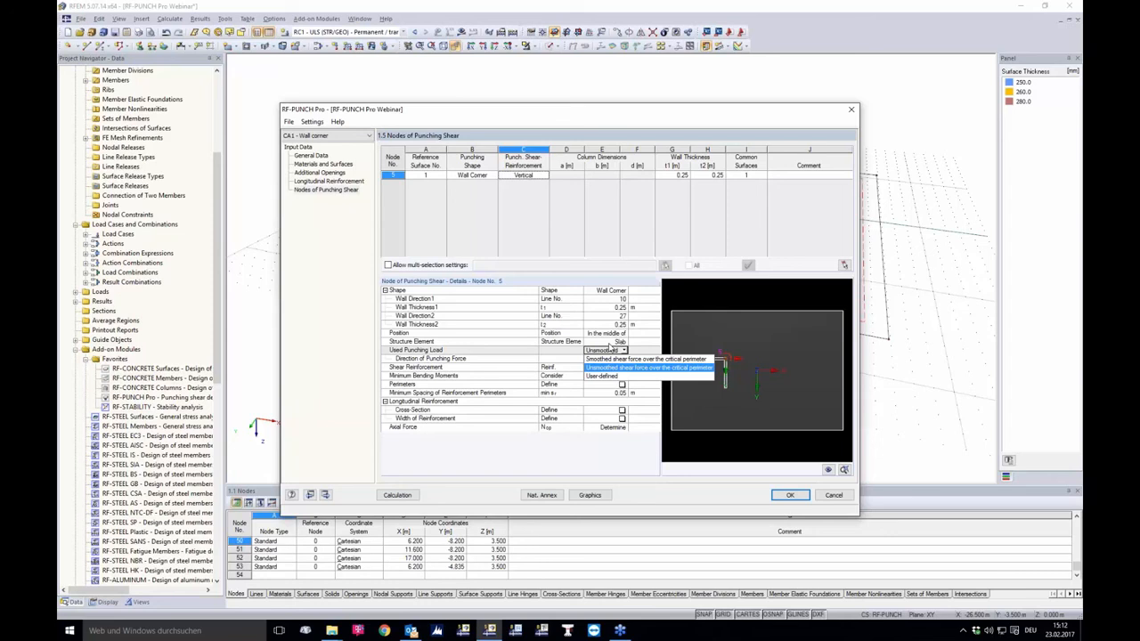
left_click(598, 368)
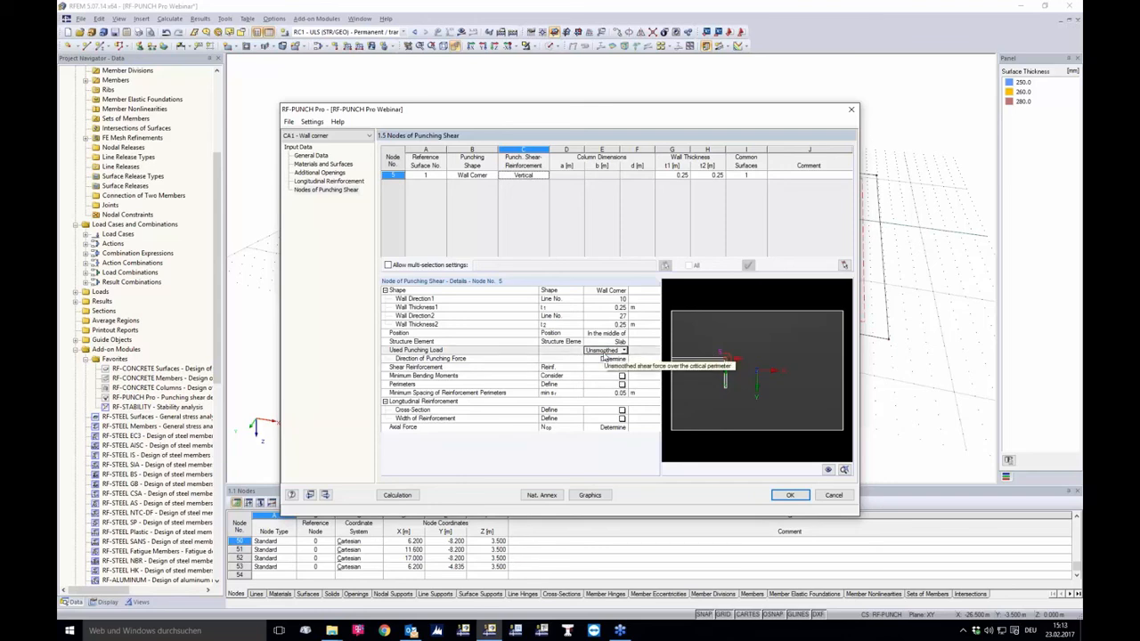
scroll(736, 351, "up", 4)
scroll(736, 351, "up", 3)
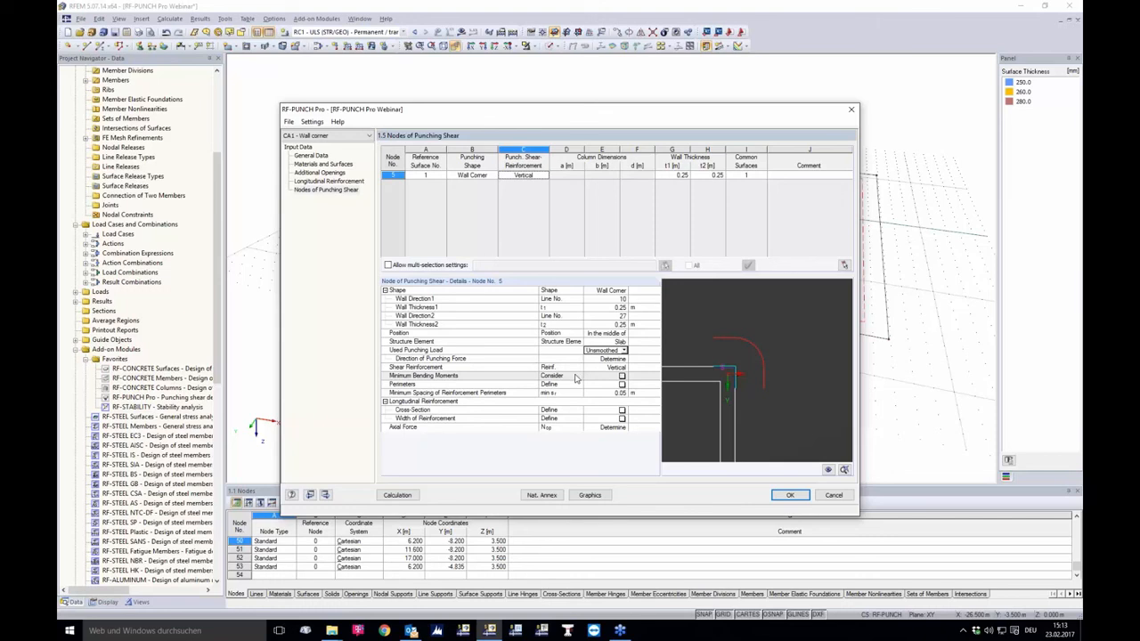
Step: Leave the direction of the punching force on Determine and calculate the wall corner design case
left_click(618, 360)
left_click(626, 360)
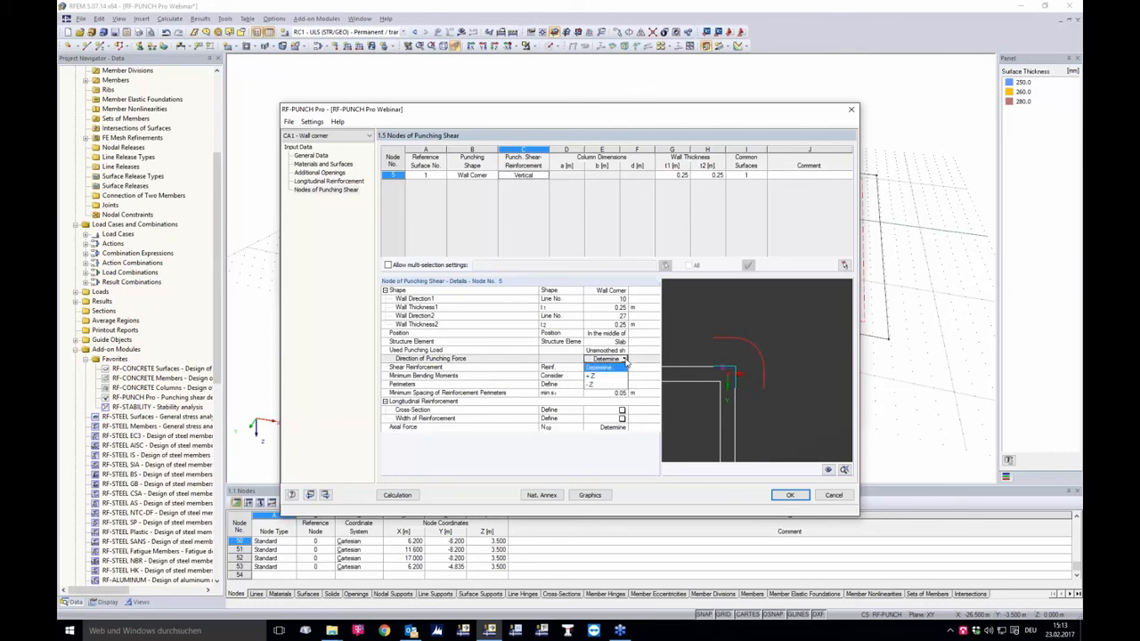
left_click(623, 367)
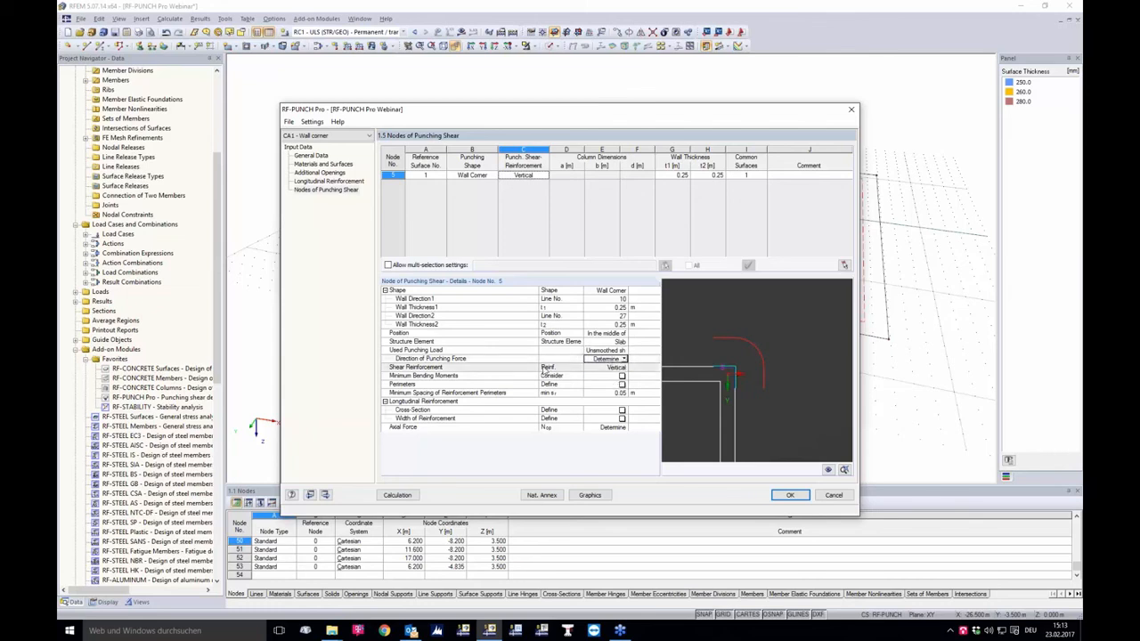
left_click(507, 376)
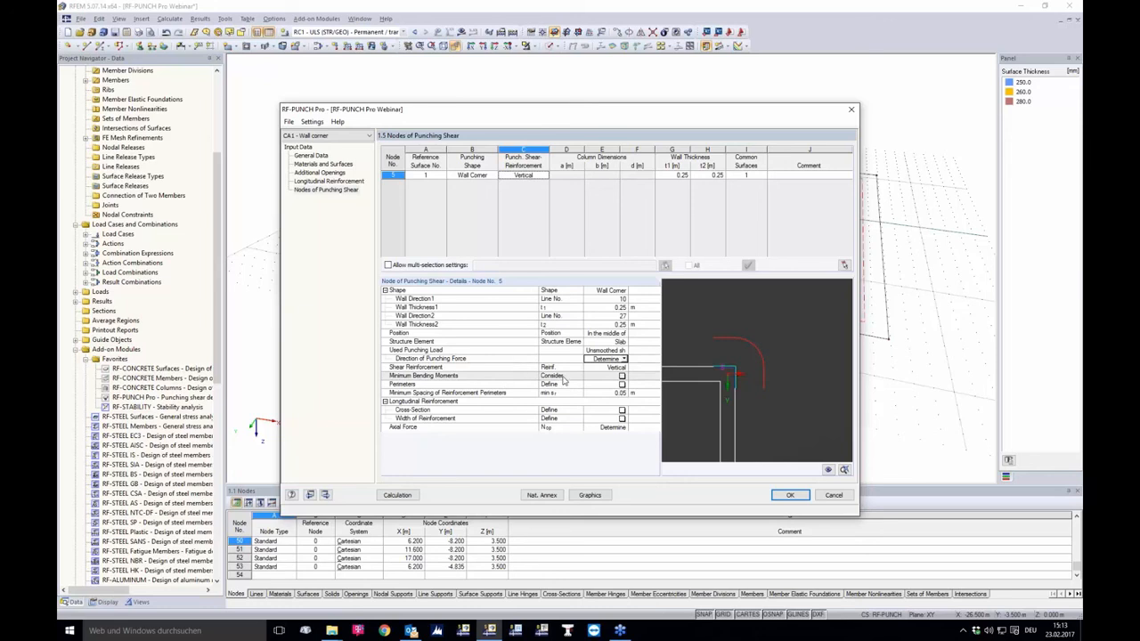
left_click(561, 385)
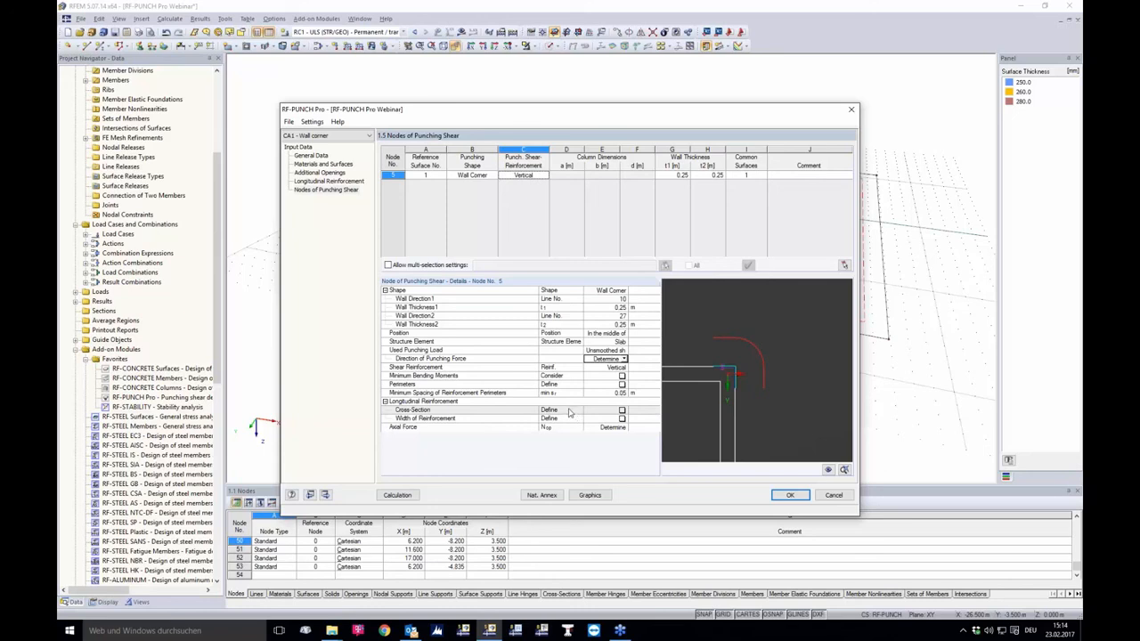
left_click(408, 495)
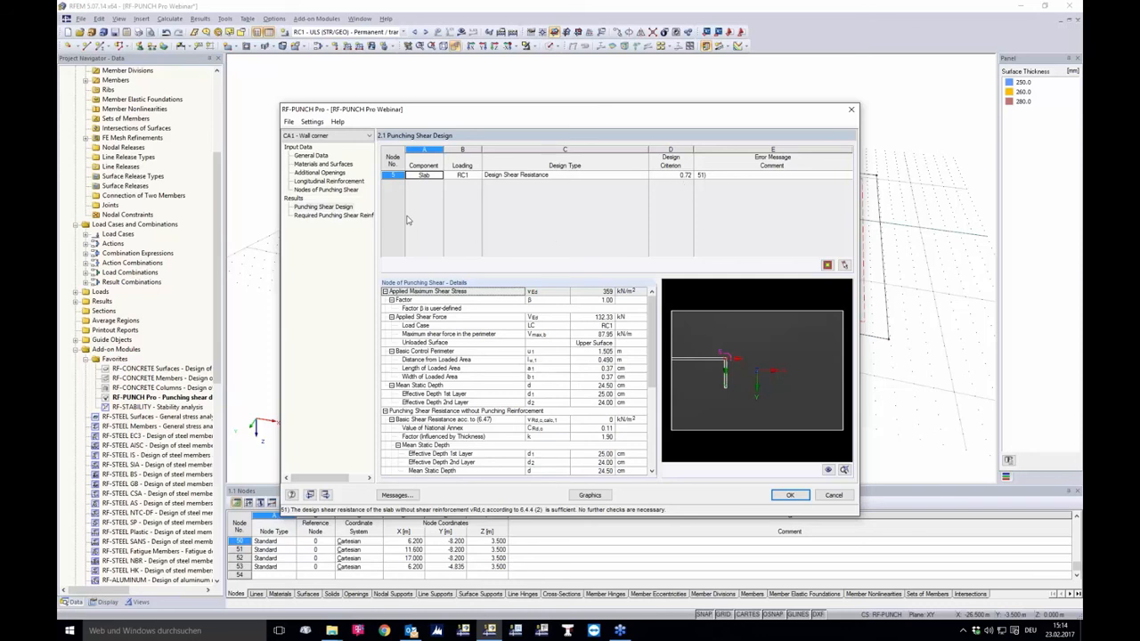
Step: Copy the CA1 wall corner case to a new case no. 2 described as "Wall corner smoothed"
left_click(289, 122)
left_click(289, 122)
left_click(290, 122)
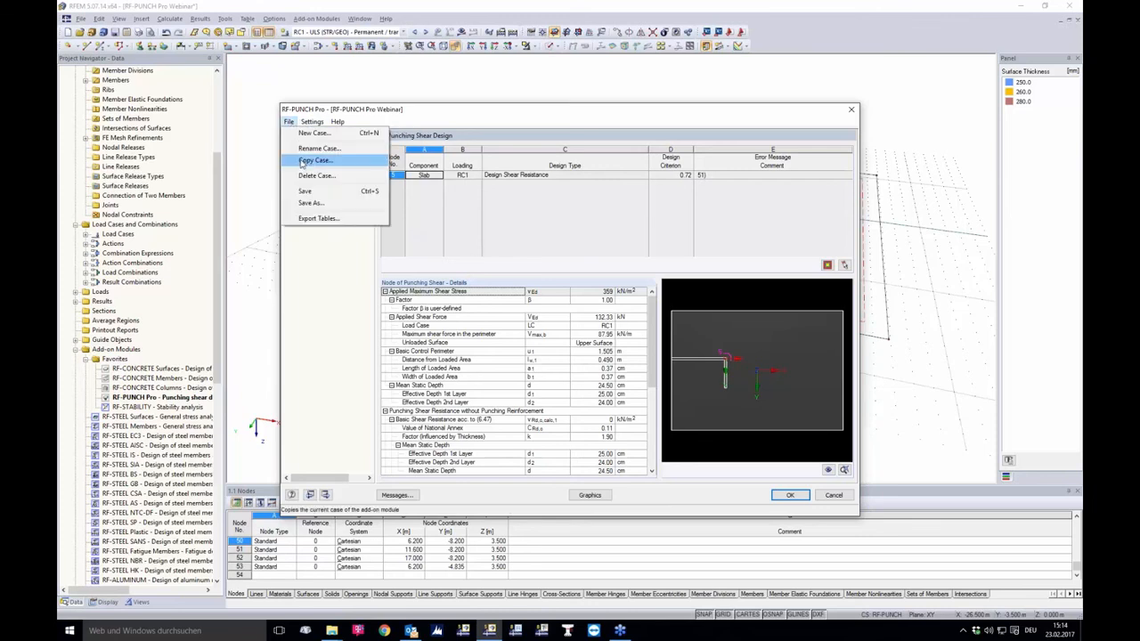
left_click(313, 160)
left_click(539, 327)
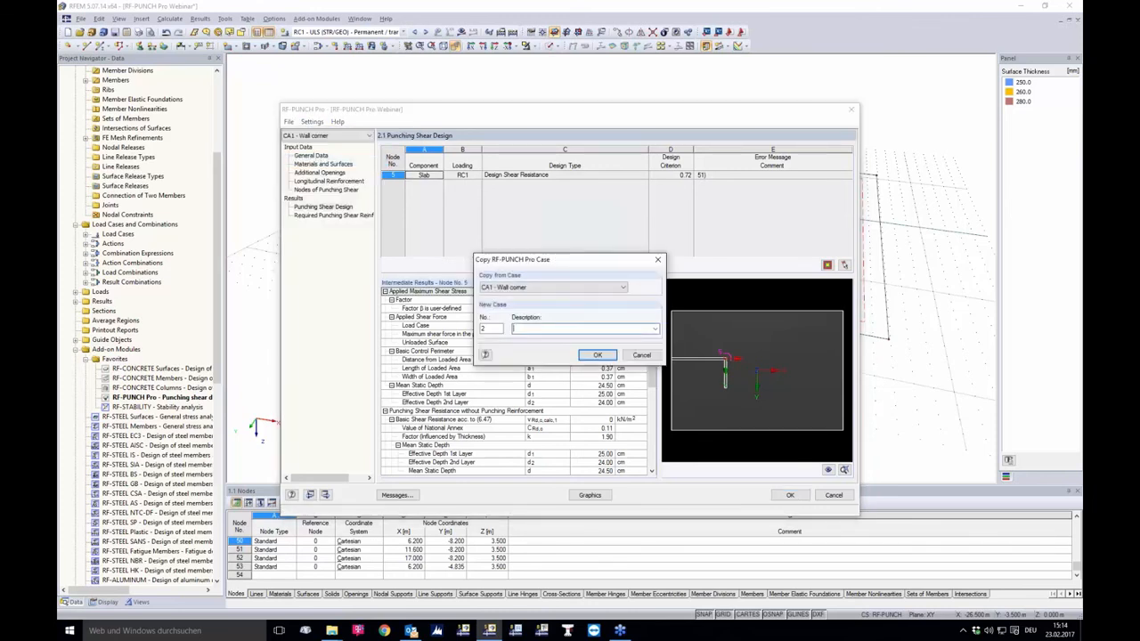
type("W")
type("all co")
type("rner ansch")
type("hed")
left_click(597, 354)
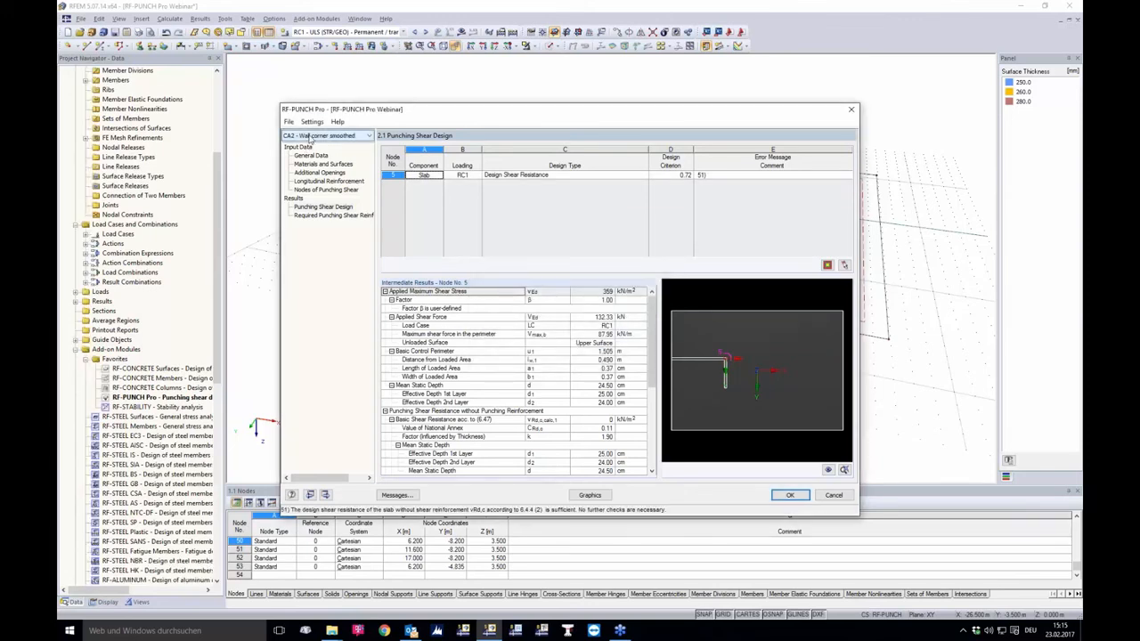
Step: Set the used punching load of node 5 in case CA2 to smoothed shear force over the critical perimeter
left_click(315, 191)
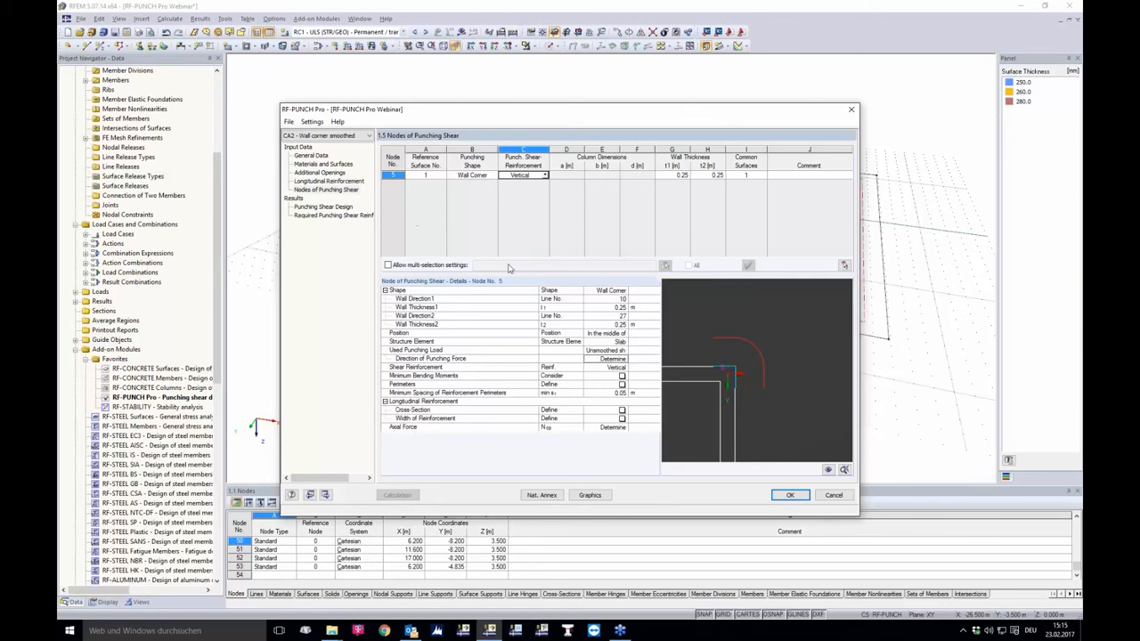
left_click(623, 351)
left_click(624, 350)
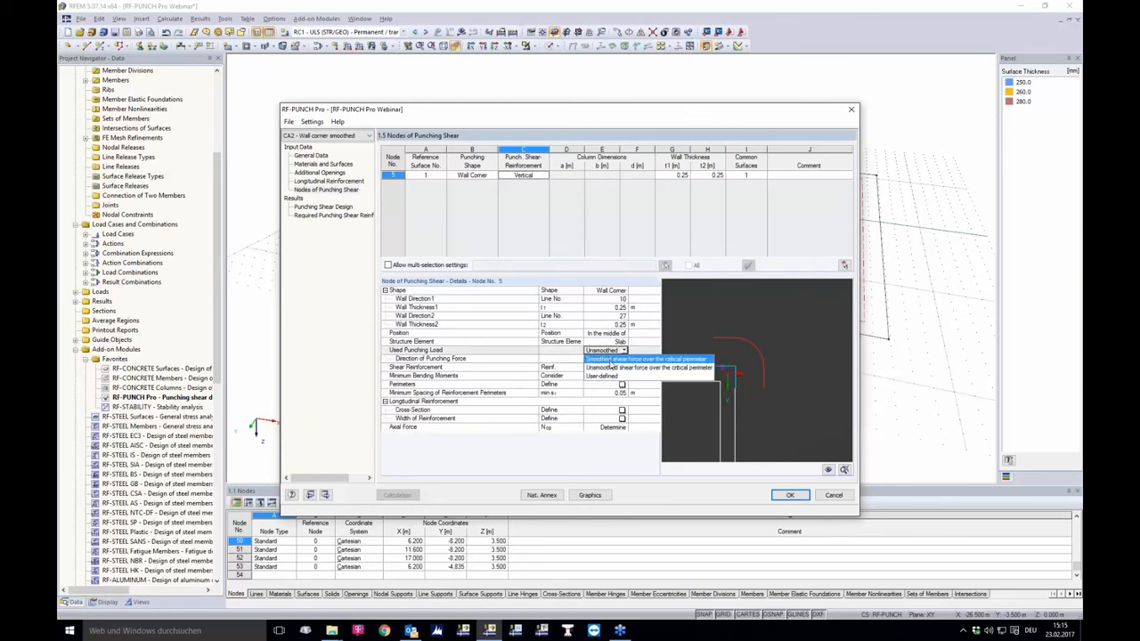
left_click(610, 359)
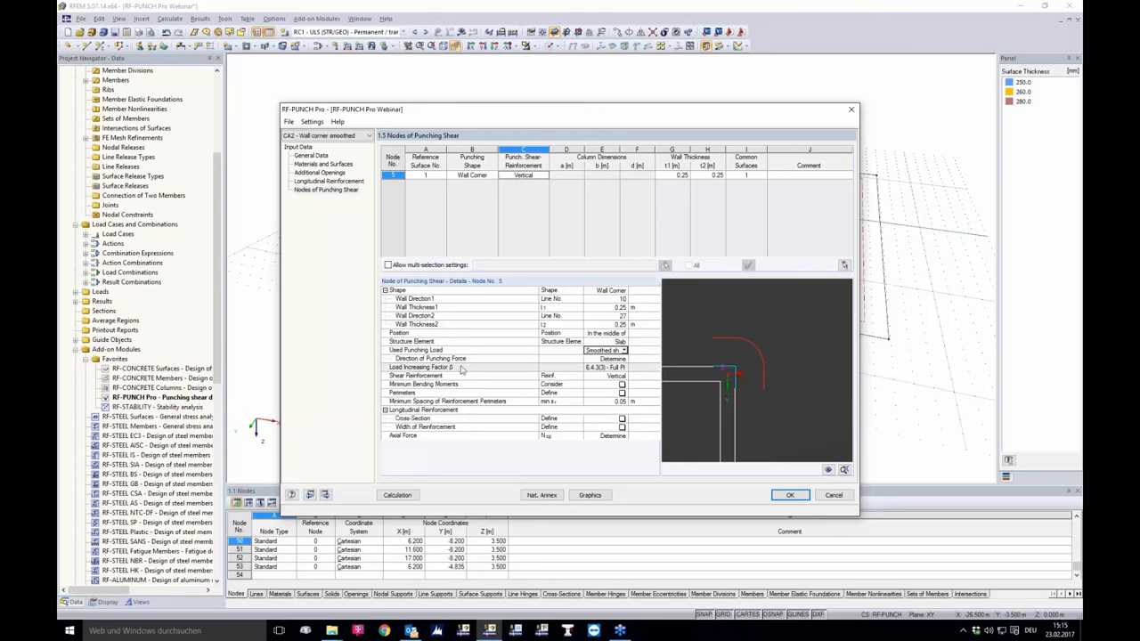
Step: Use 6.4.3(3) - Full Plastic Shear Distribution for the load increasing factor β and calculate case CA2
left_click(622, 367)
left_click(623, 367)
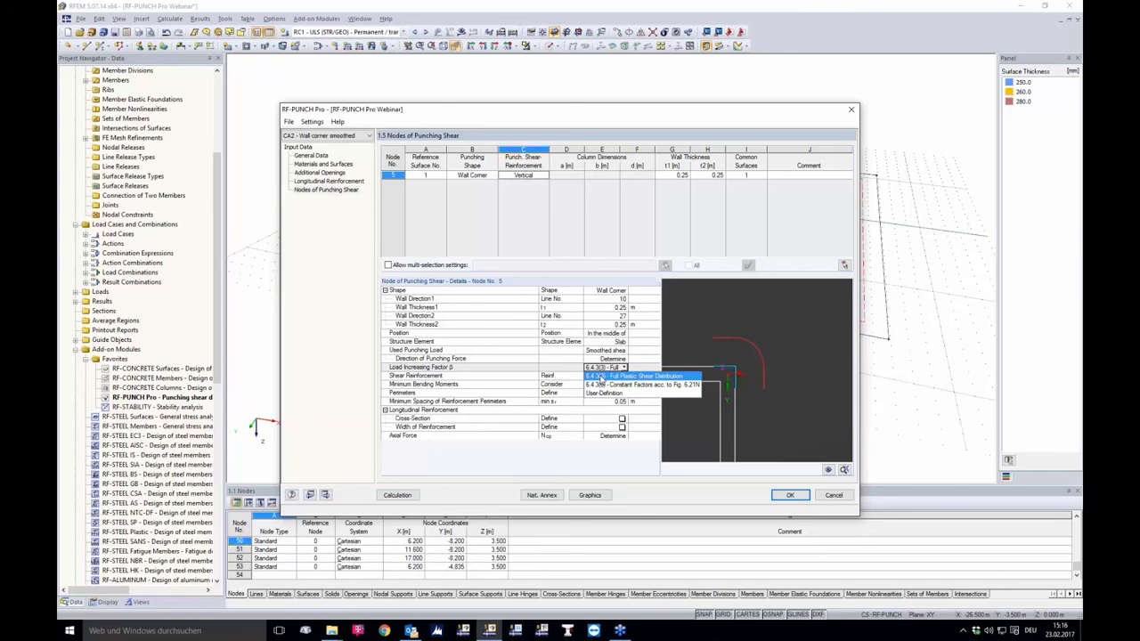
left_click(601, 376)
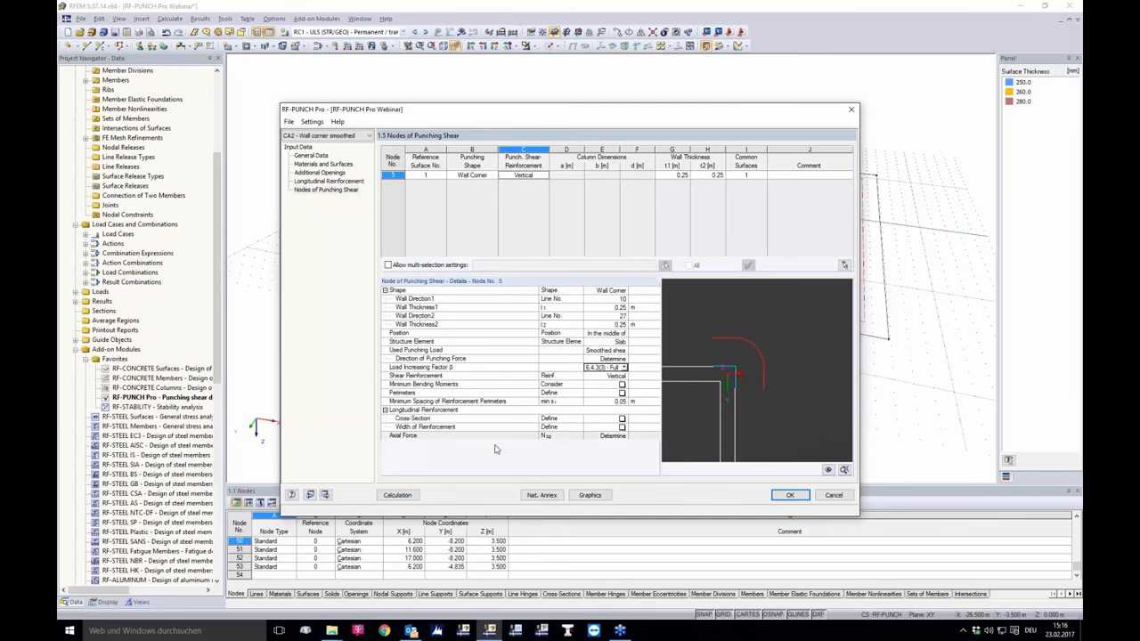
left_click(398, 495)
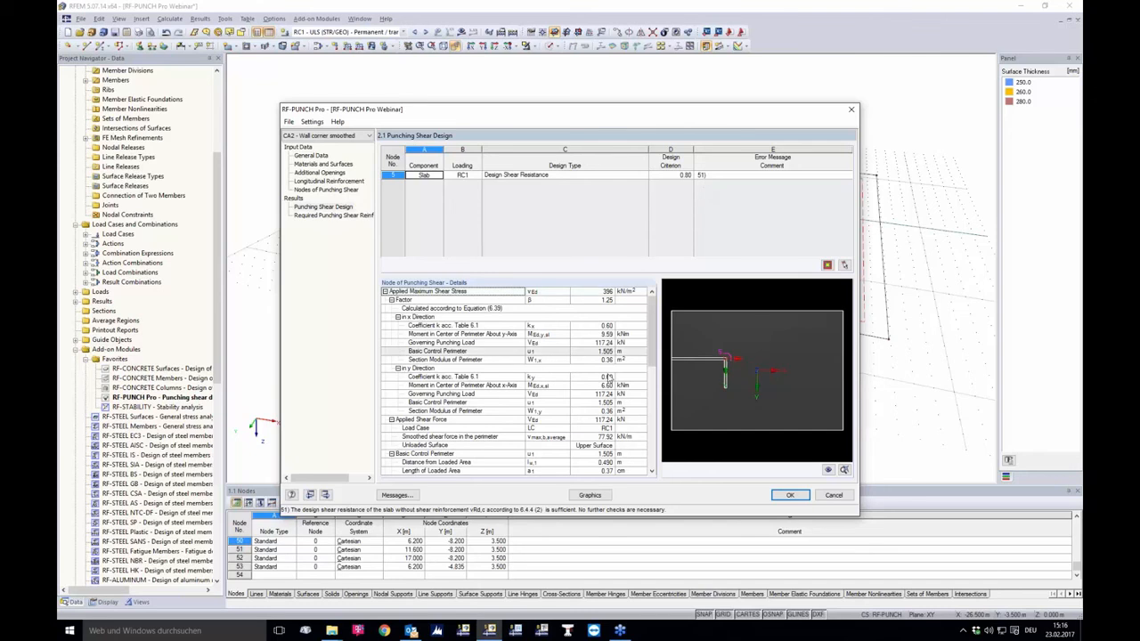
Step: Display the shear force at the critical perimeter in the model and compare case CA2 with case CA1
left_click(594, 498)
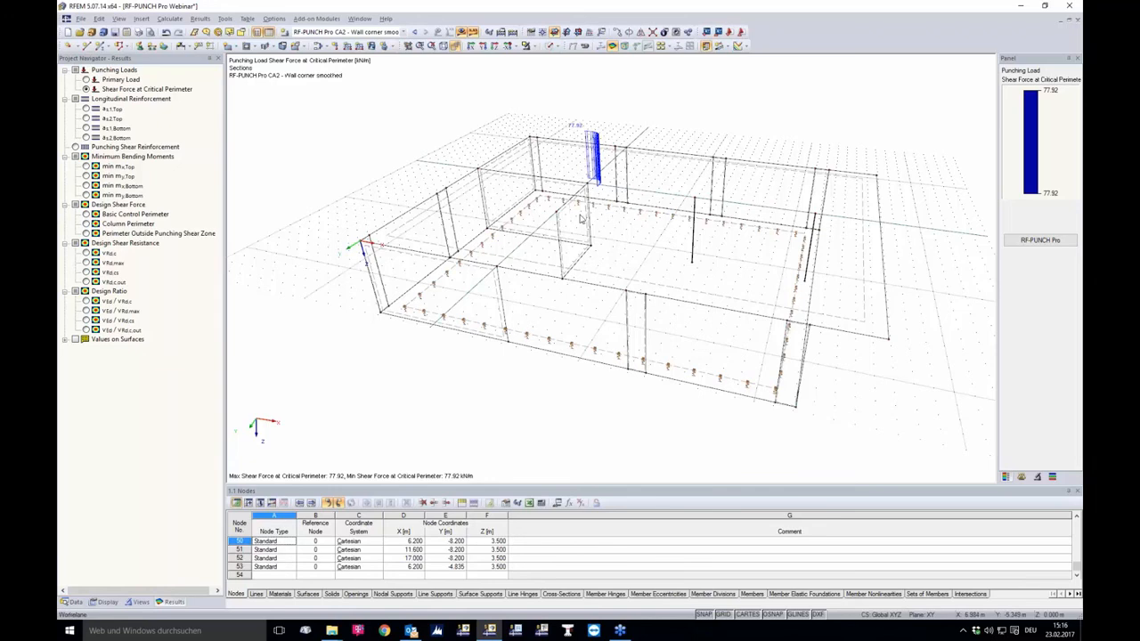
scroll(587, 118, "up", 1)
scroll(588, 117, "up", 3)
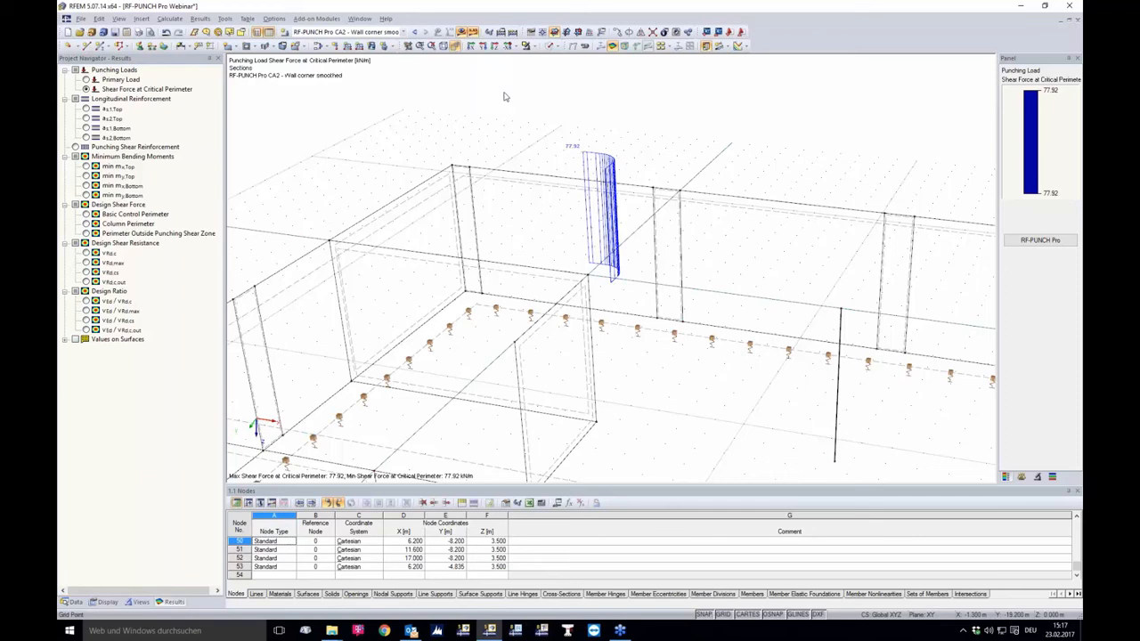
left_click(415, 33)
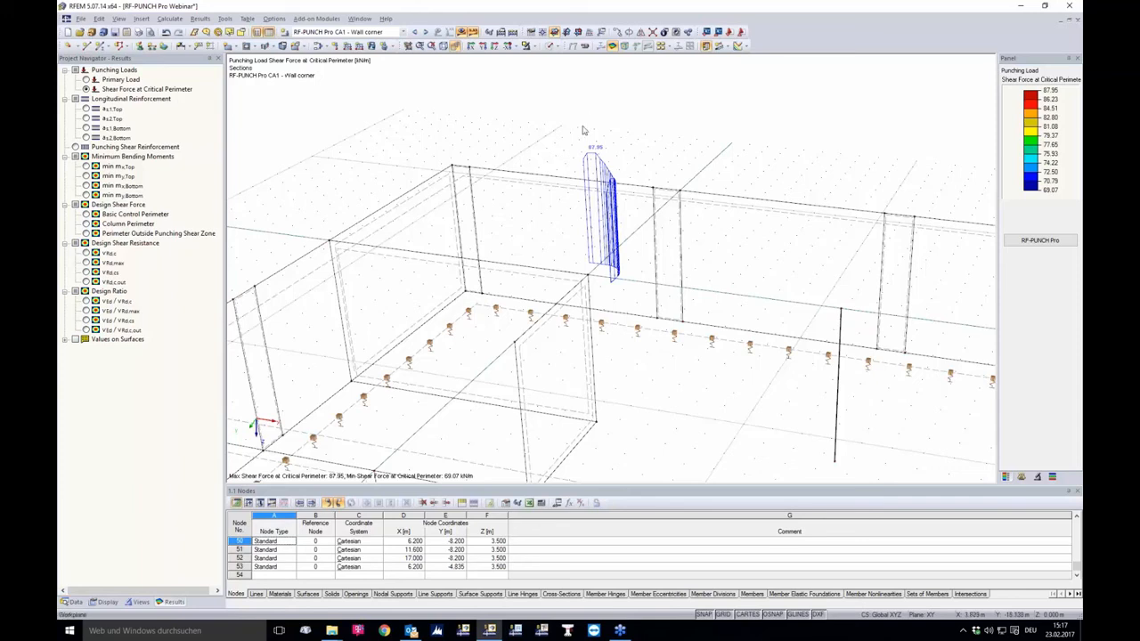
Step: Reopen the CA1 punching shear design results and examine the applied shear force and maximum shear force in the perimeter
left_click(1040, 242)
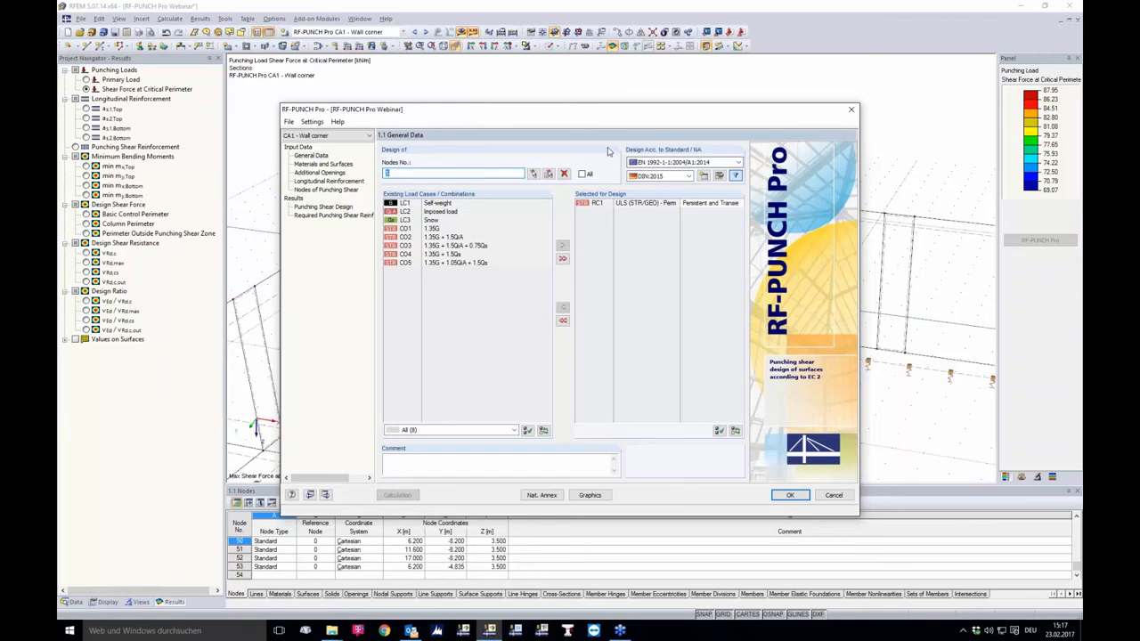
left_click(321, 208)
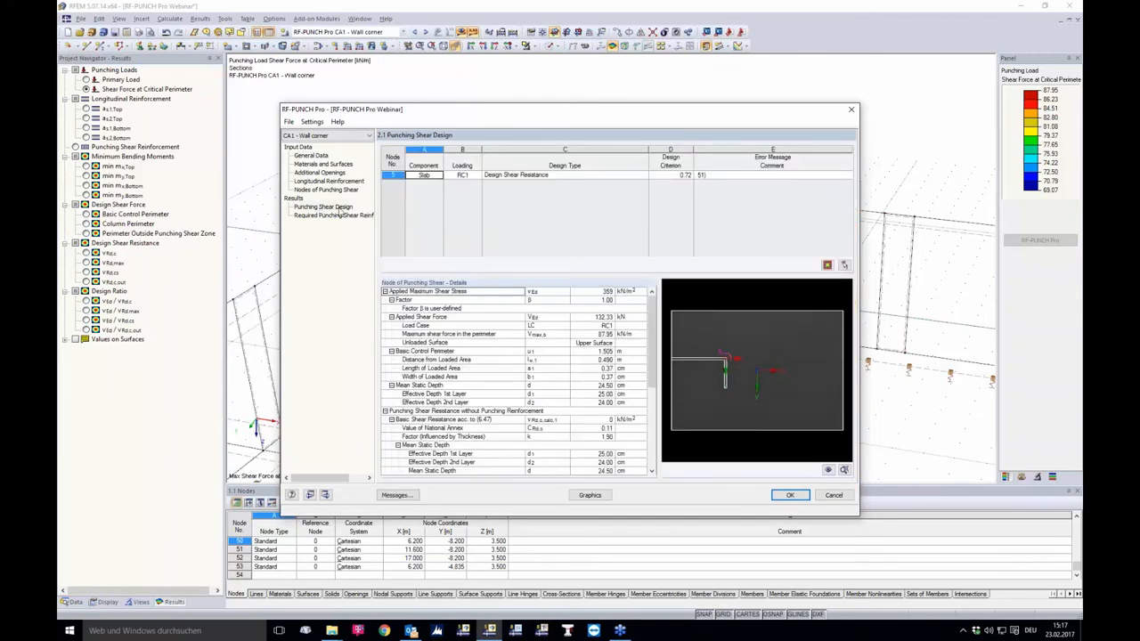
left_click(630, 318)
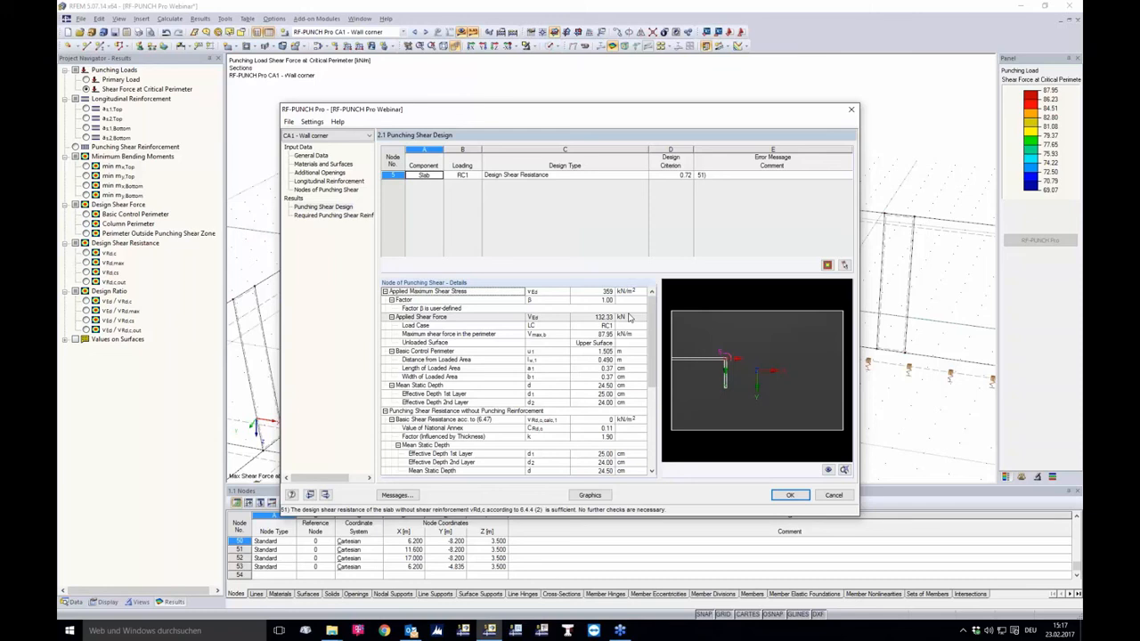
left_click(624, 335)
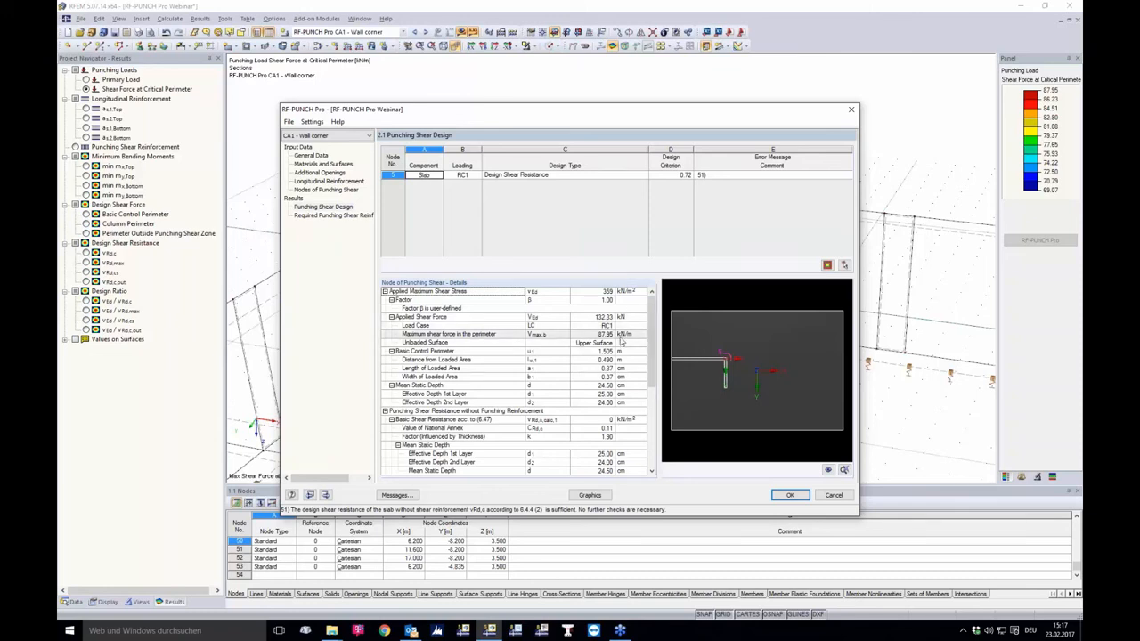
Step: Examine the maximum shear force and basic control perimeter of case CA1 and compare them with the CA2 punching shear results
left_click(594, 337)
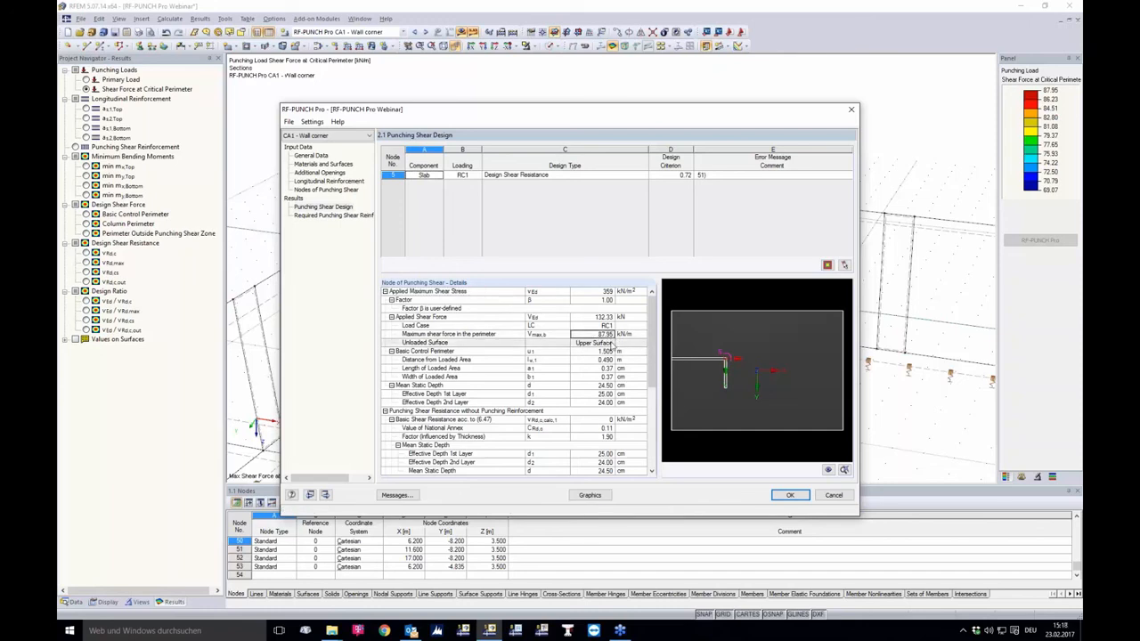
left_click(608, 353)
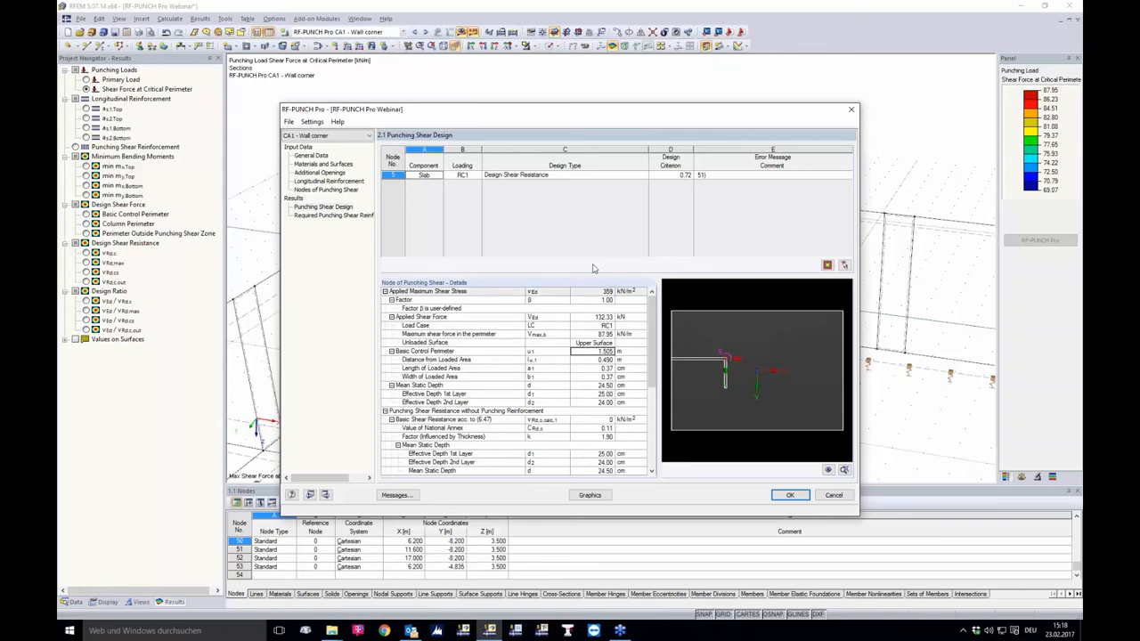
left_click(351, 135)
left_click(317, 153)
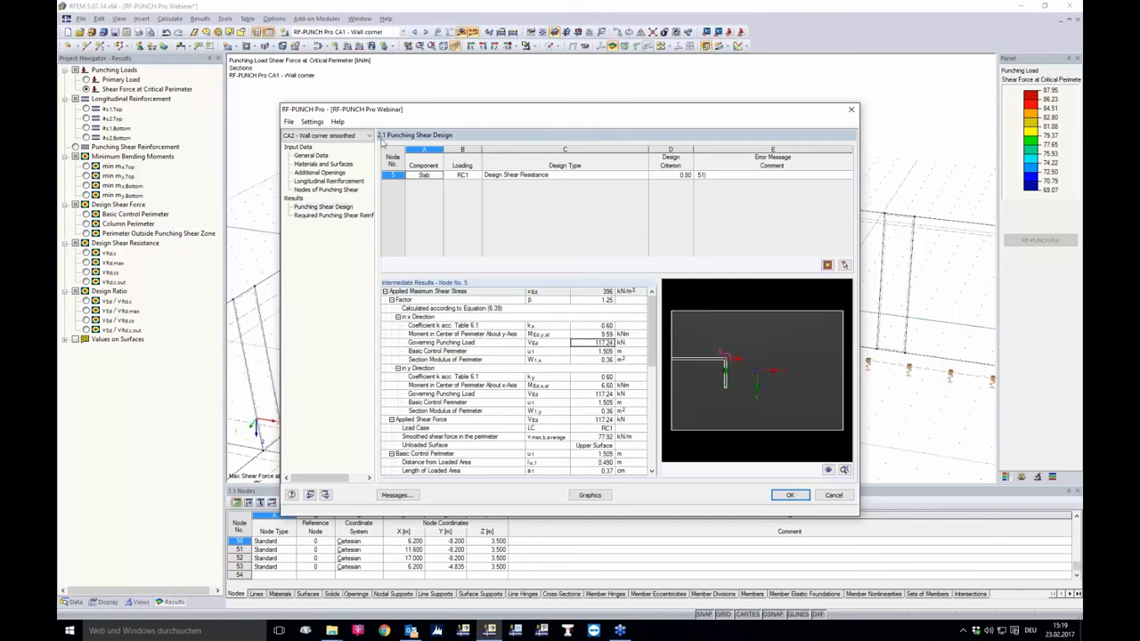
left_click(715, 177)
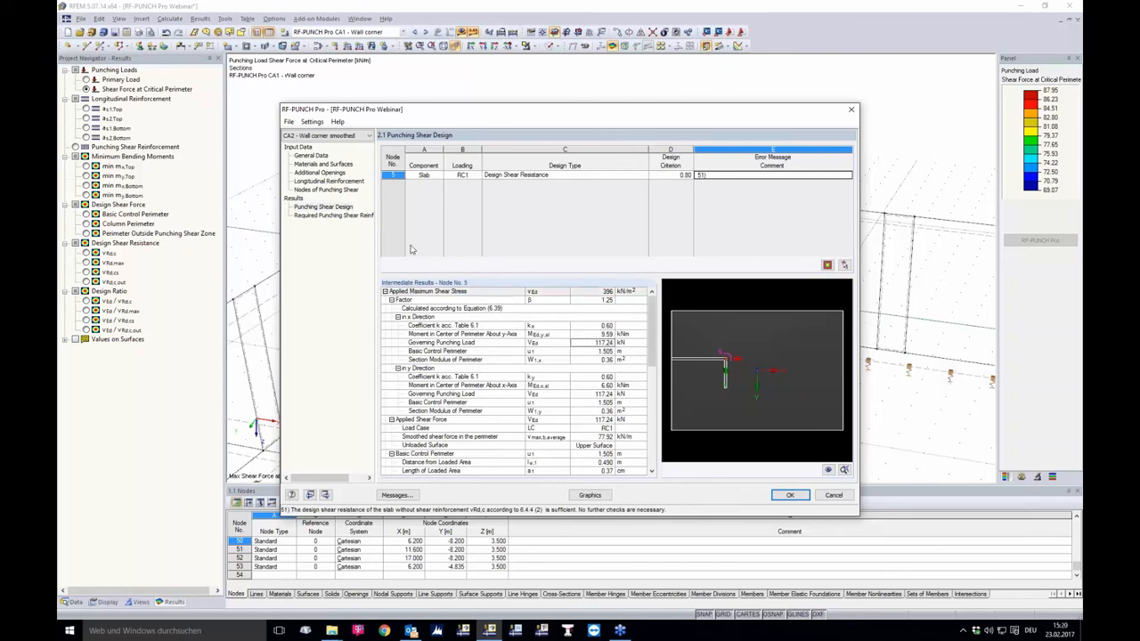
Step: Return to case CA1 and rename it "Wall corner and wall end"
left_click(326, 136)
left_click(324, 145)
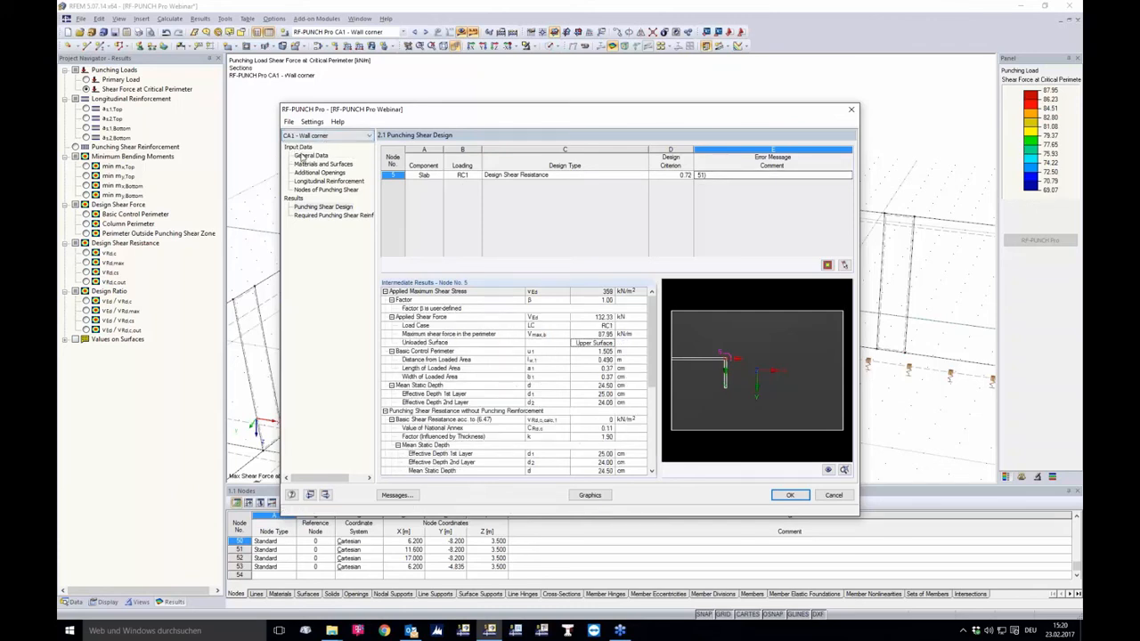
left_click(289, 121)
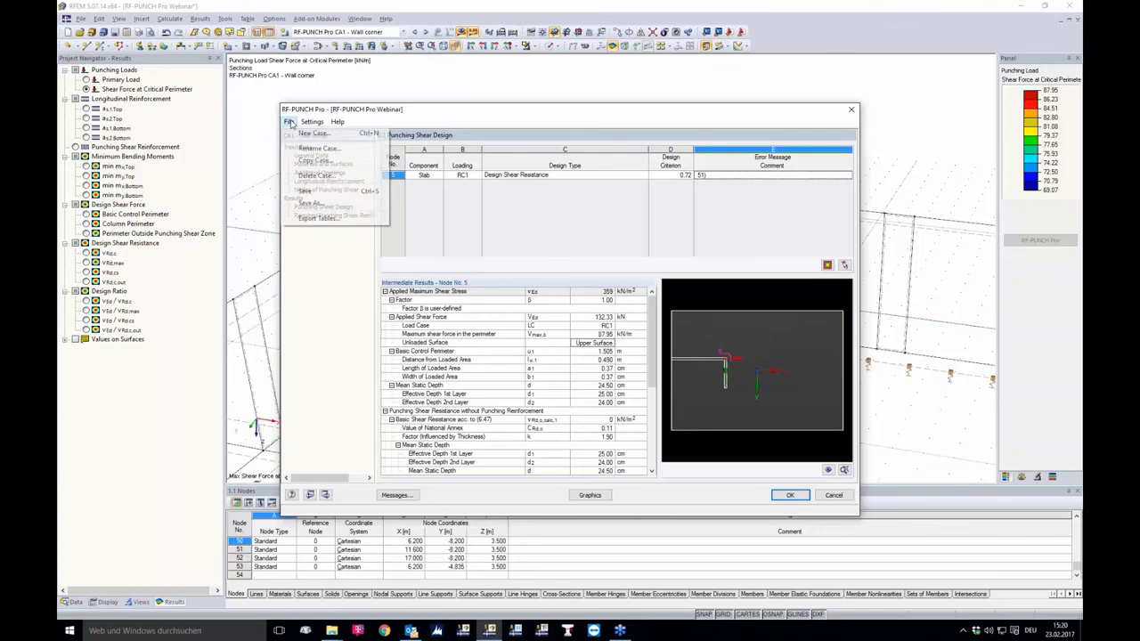
left_click(311, 149)
left_click(618, 311)
type("and")
type("wall end")
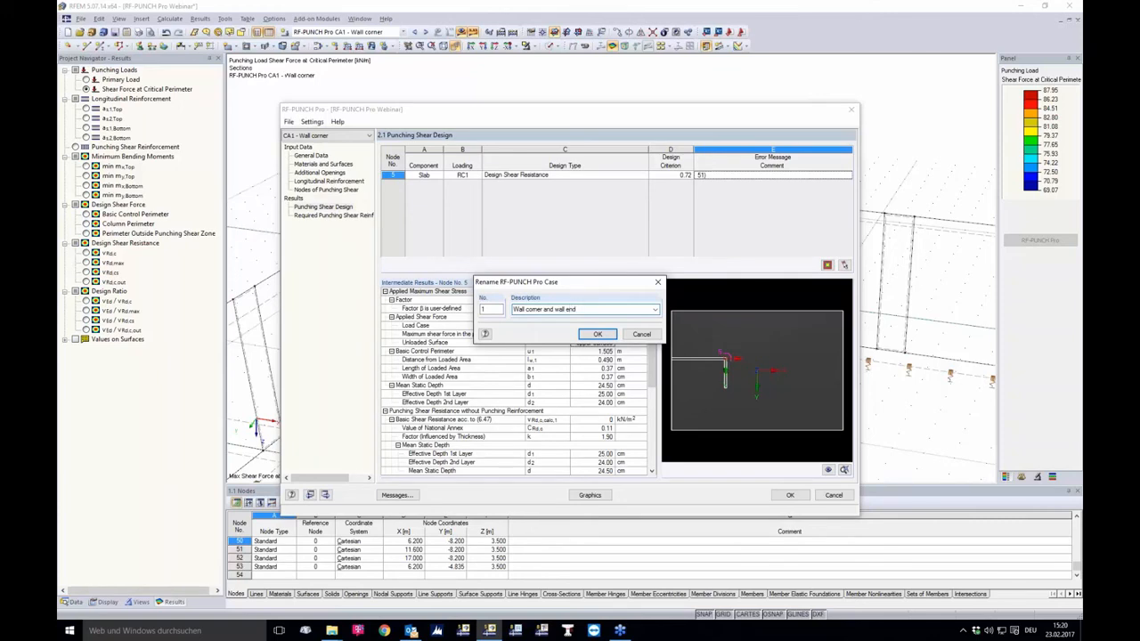
key("Return")
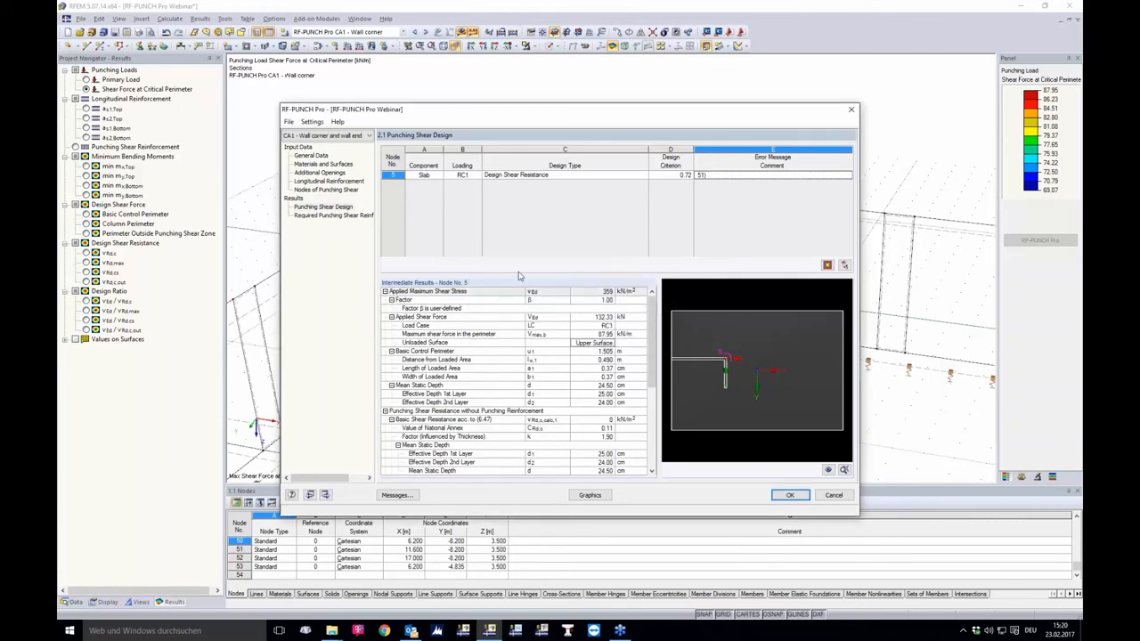
Step: Add node 9 at the wall end to the nodes designed in case CA1 by selecting it graphically in the model
left_click(312, 156)
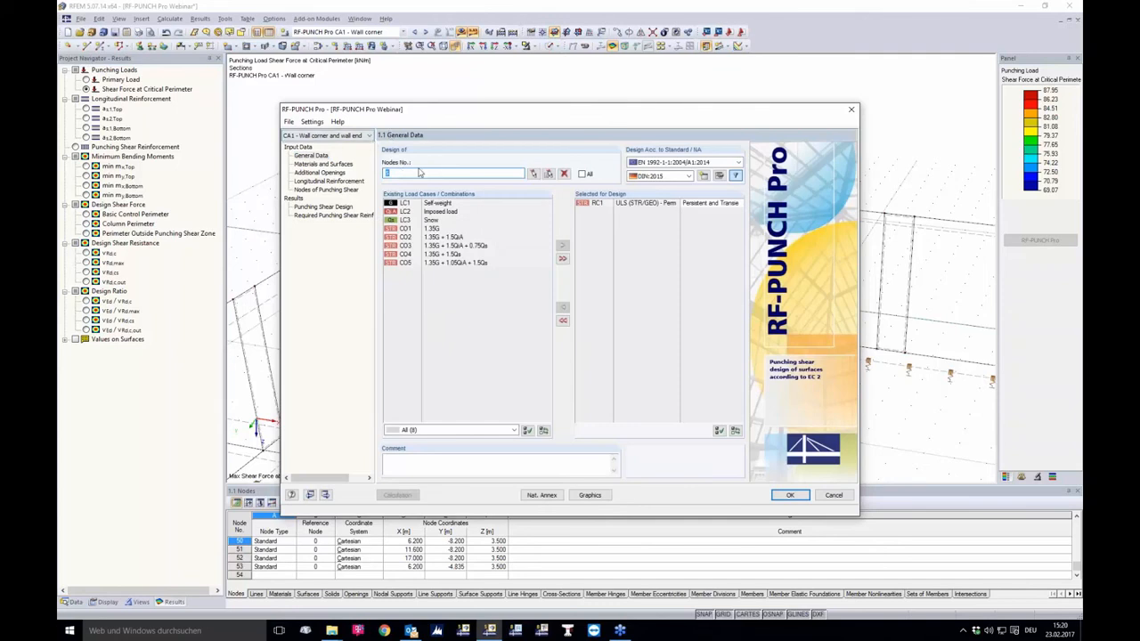
left_click(534, 175)
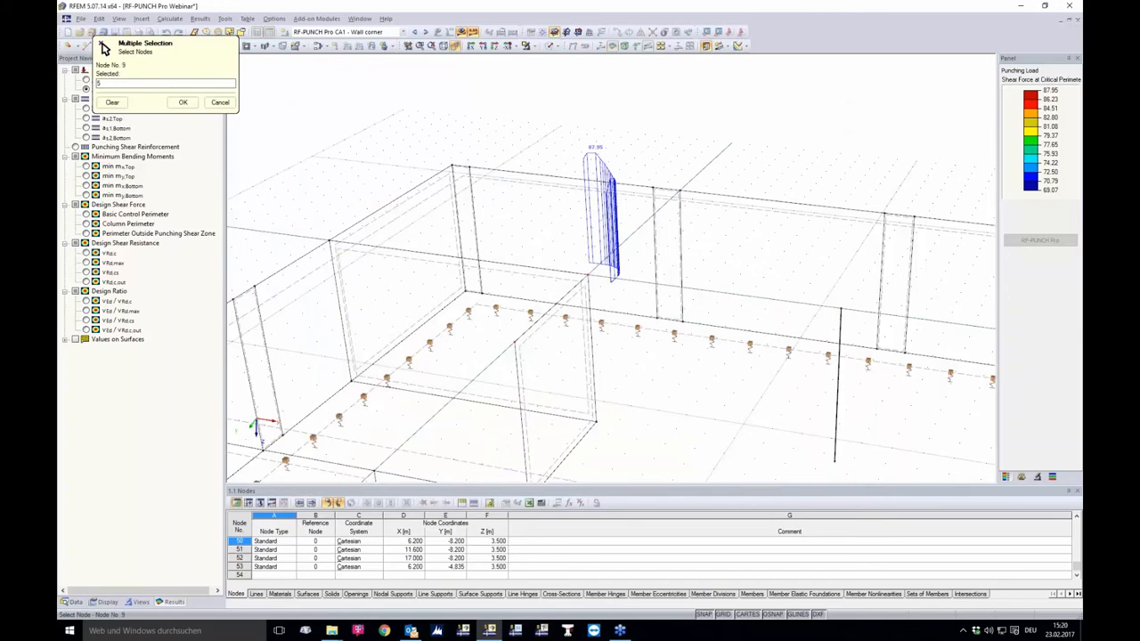
left_click(516, 342)
scroll(545, 336, "down", 3)
scroll(545, 337, "up", 2)
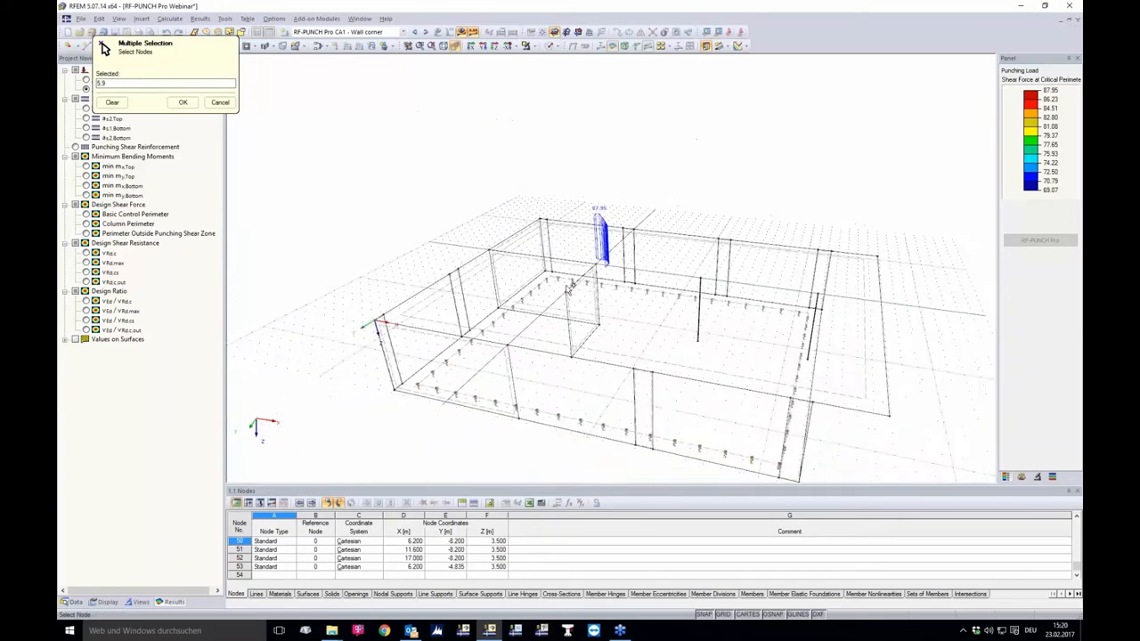
left_click(183, 101)
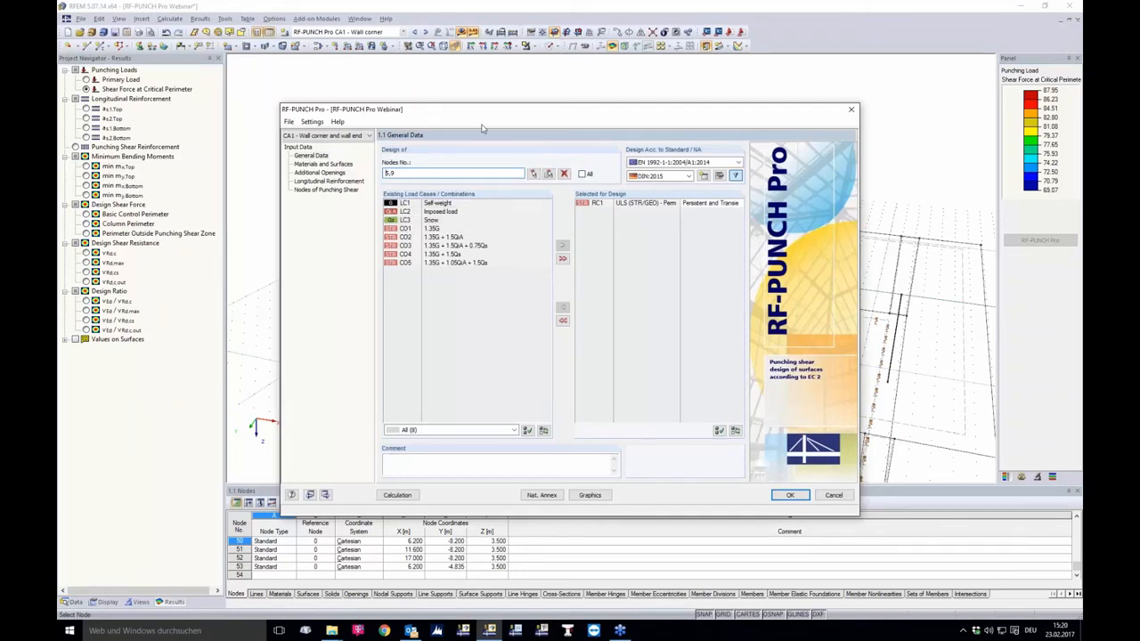
Step: Check the punching node details of wall corner node 5 and wall end node 9, and calculate case CA1
left_click(311, 190)
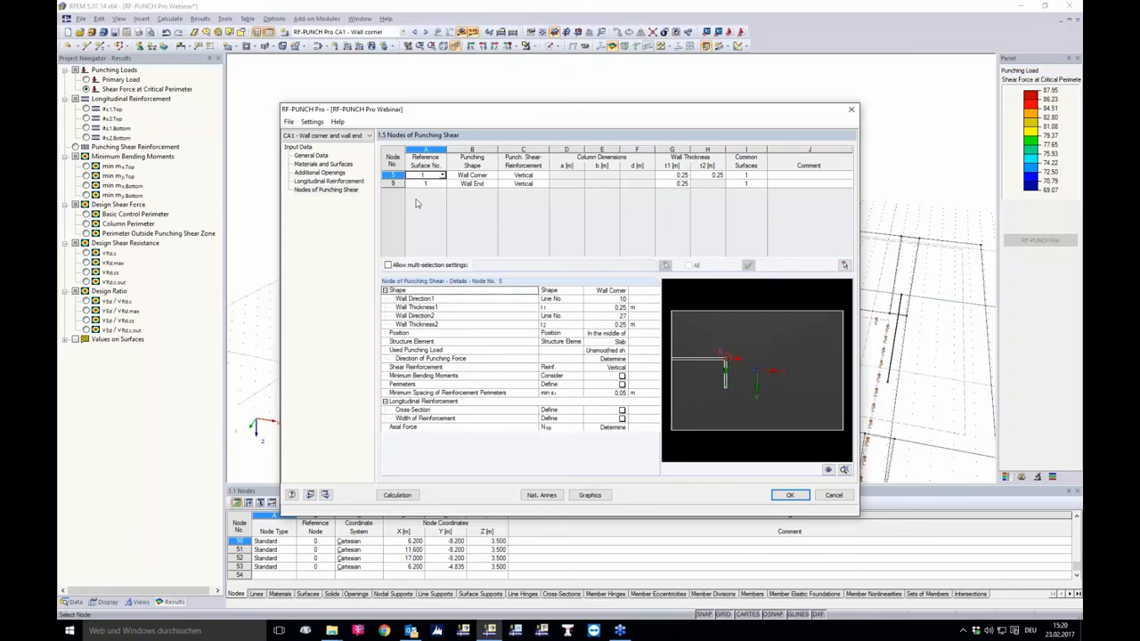
scroll(718, 367, "up", 3)
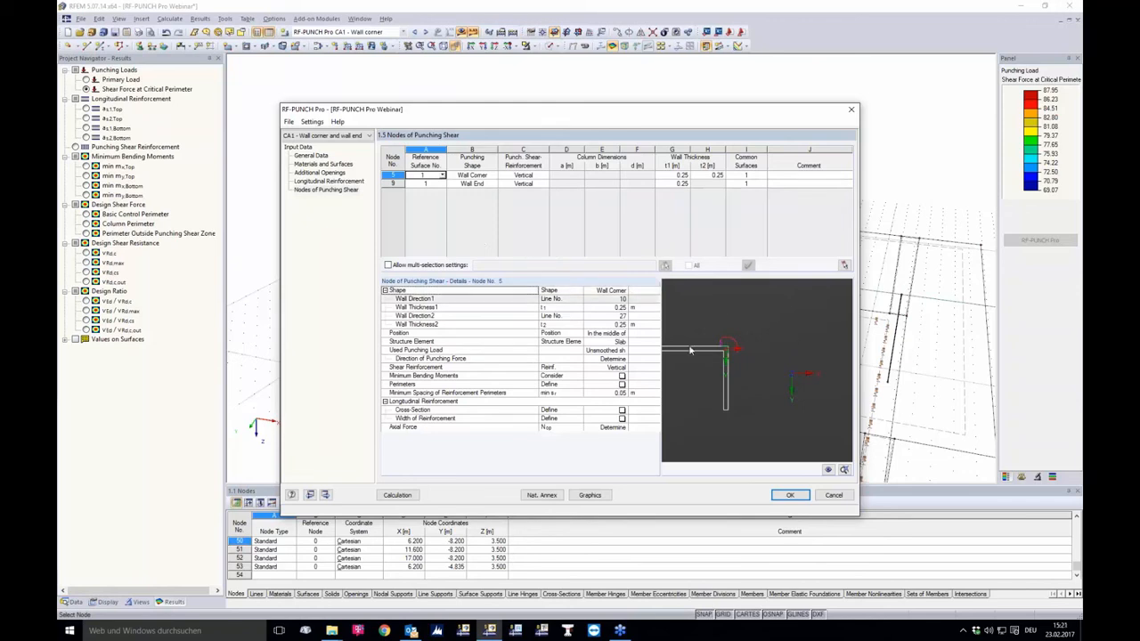
scroll(742, 405, "down", 1)
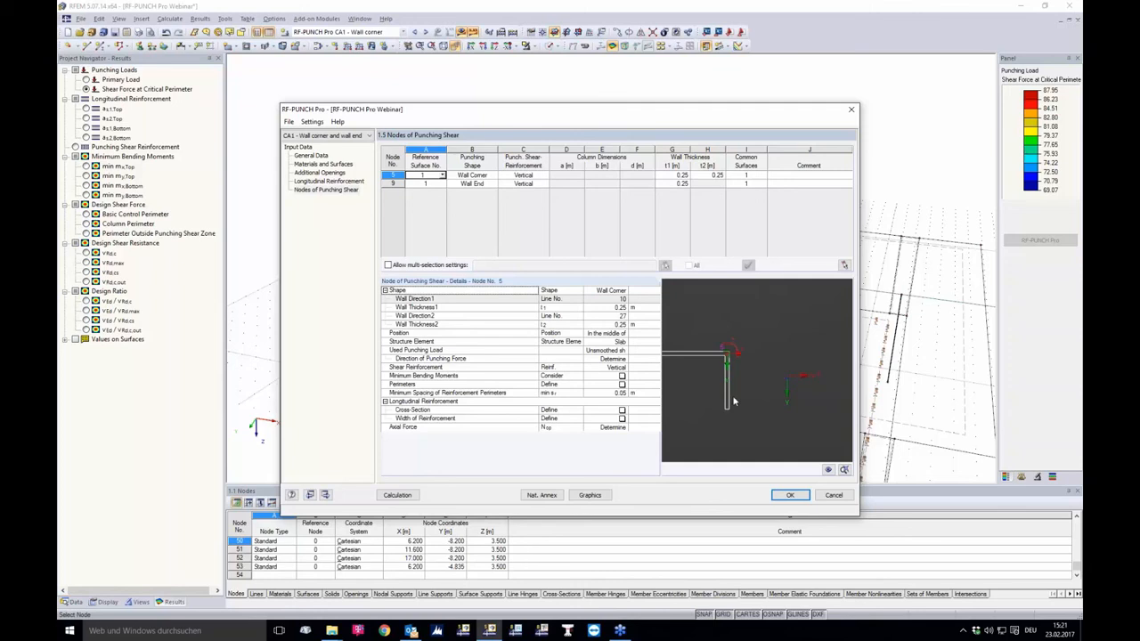
left_click(422, 182)
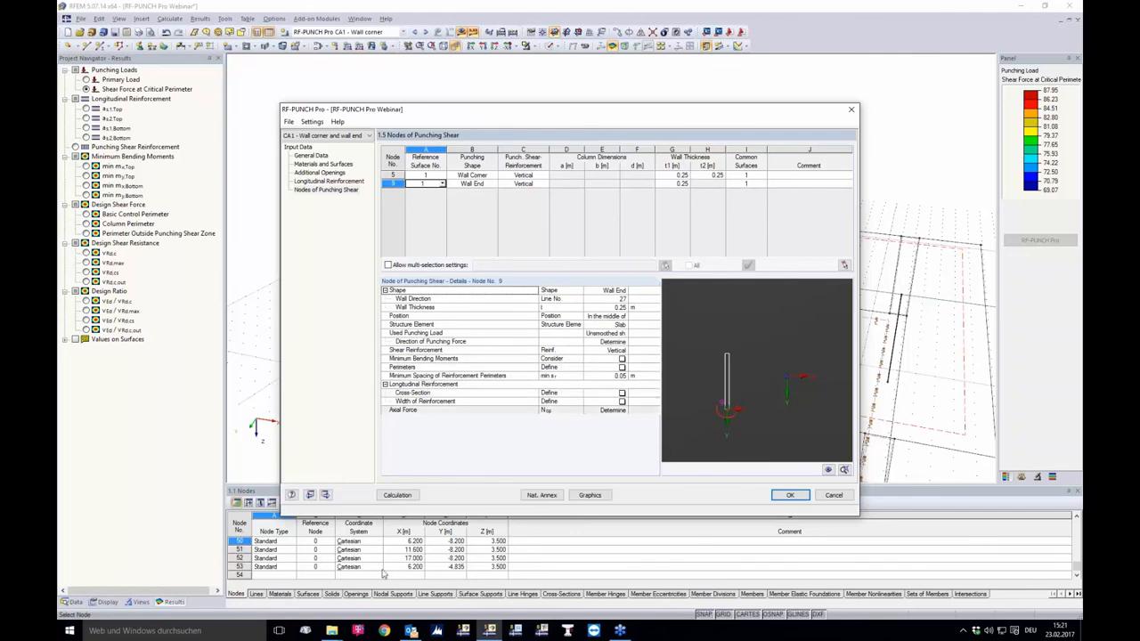
left_click(397, 496)
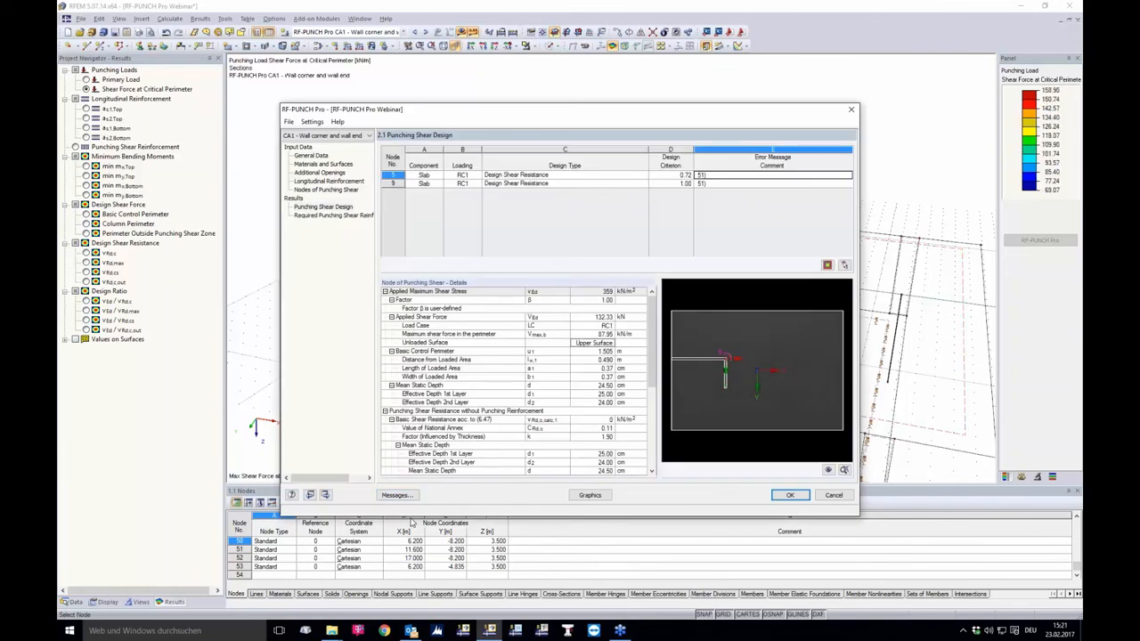
Step: Examine the design shear resistance of node 9 and the required punching shear reinforcement for both nodes
left_click(425, 183)
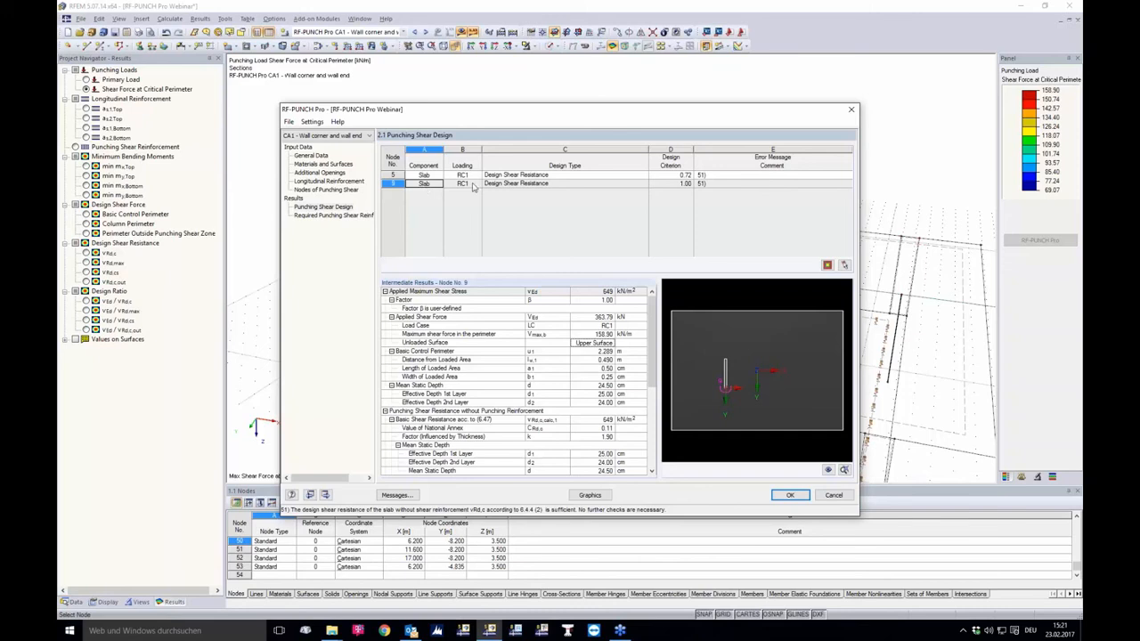
left_click(699, 183)
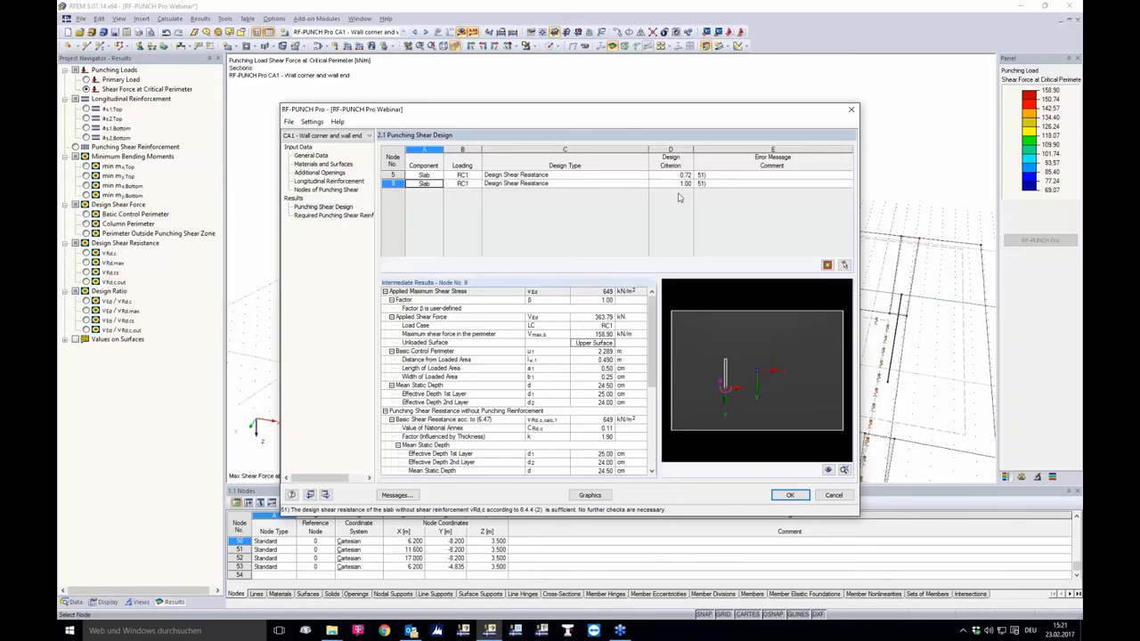
left_click(685, 184)
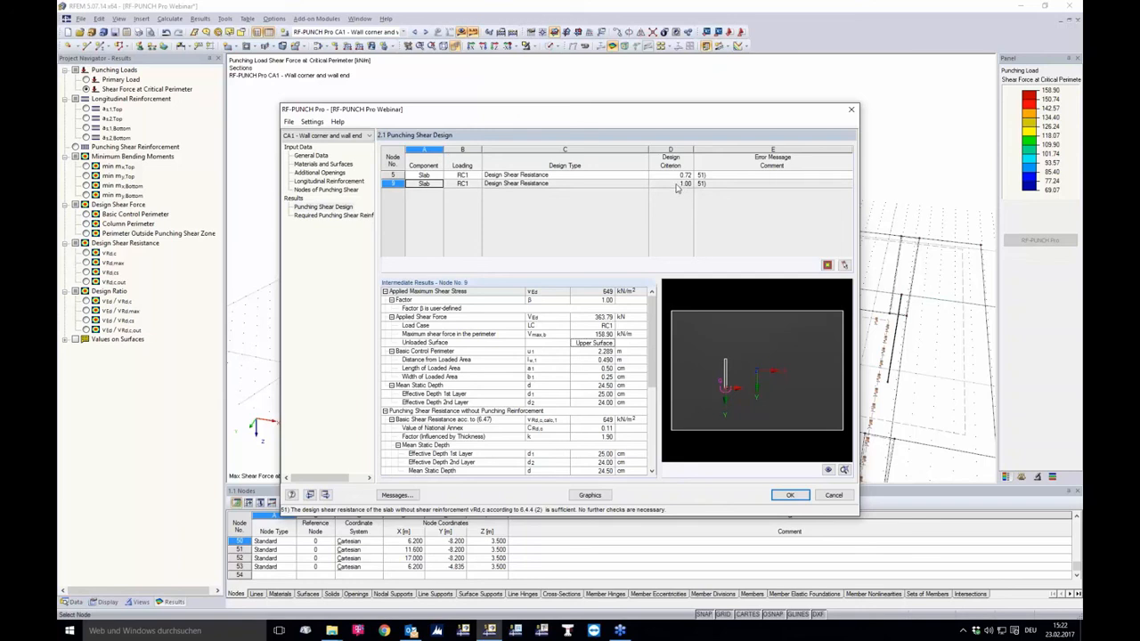
left_click(335, 215)
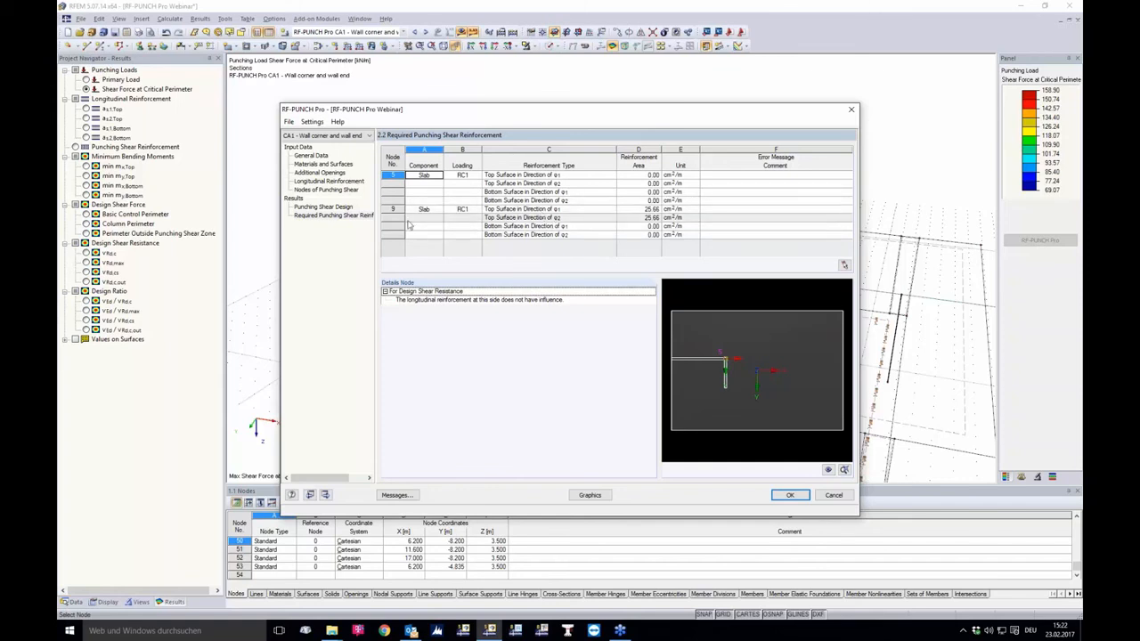
Step: Define the longitudinal reinforcement cross-section of node 9 with 11.31 cm²/m in both the first and second top layers
left_click(325, 190)
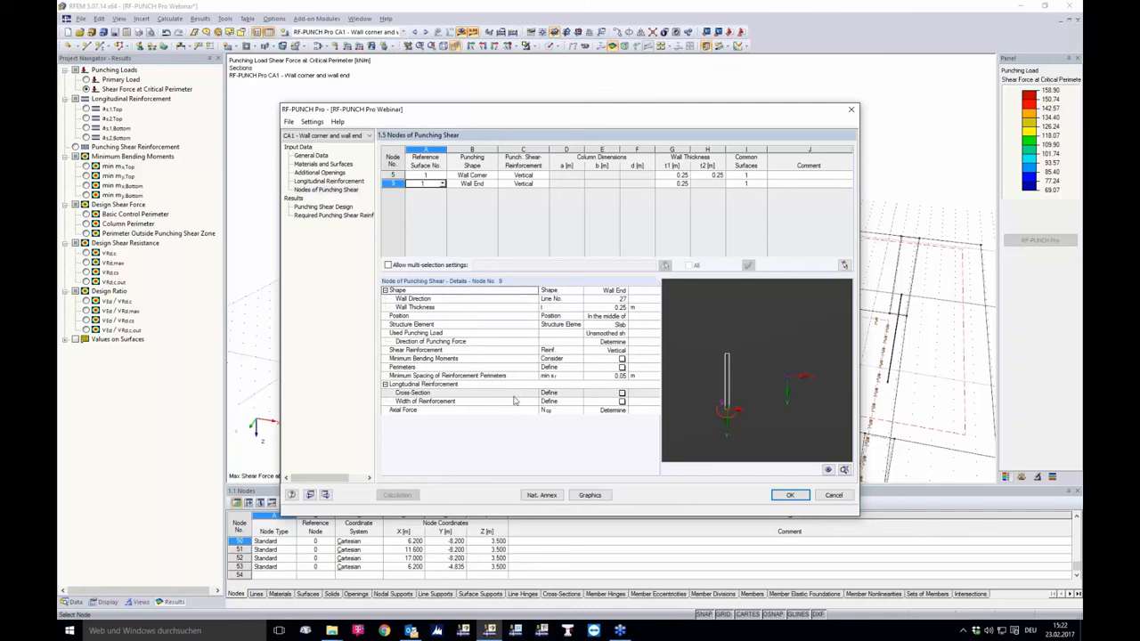
left_click(622, 393)
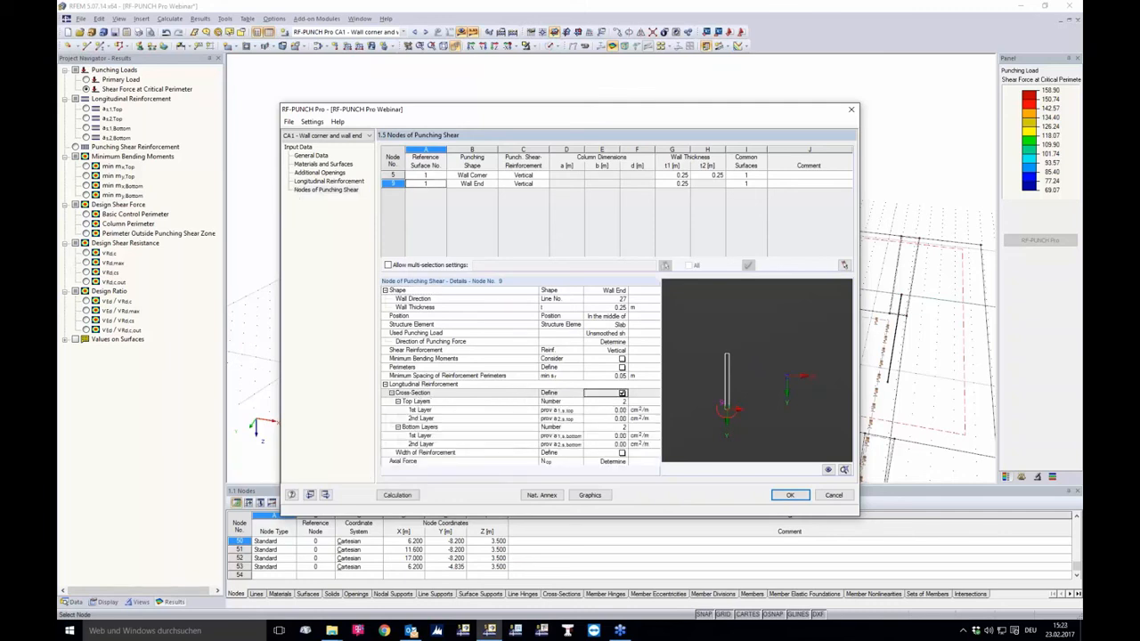
left_click(610, 410)
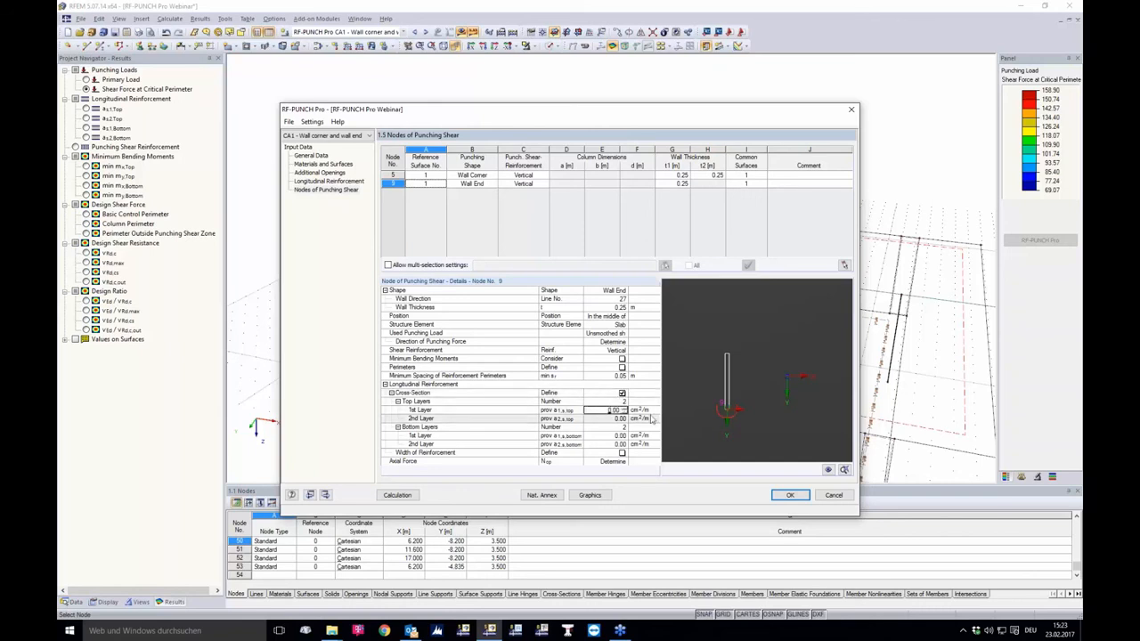
double_click(612, 411)
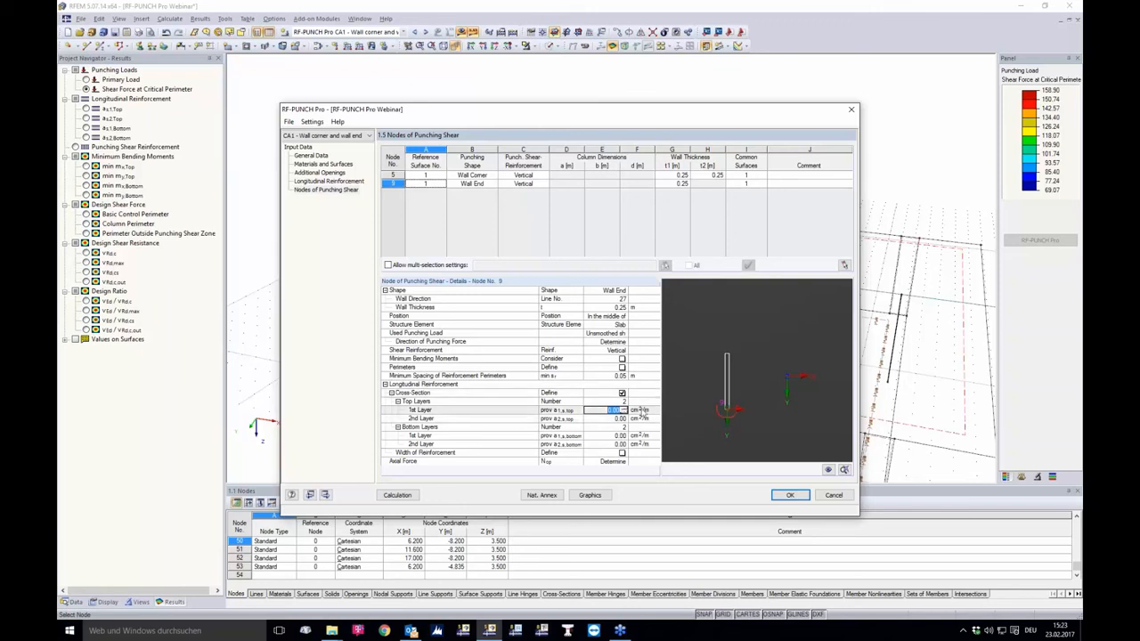
type("11.31")
key("Return")
type("11.31")
key("Up")
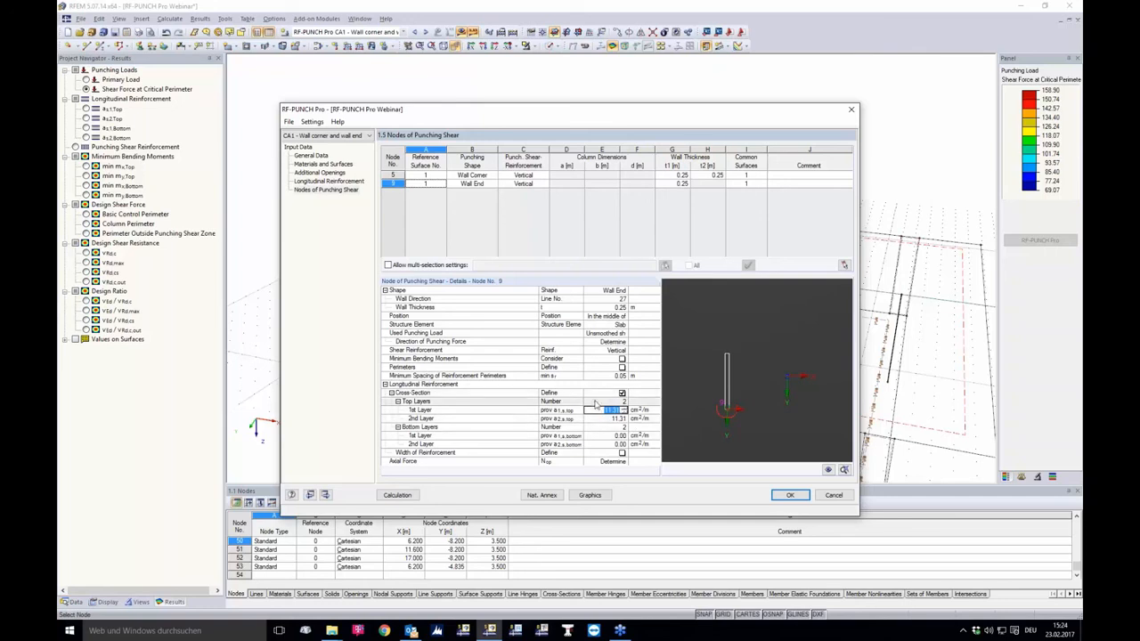
Step: Set the top concrete cover of surface 1 to d1 = 3.1 cm and d2 = 4.3 cm, and recalculate case CA1
left_click(335, 182)
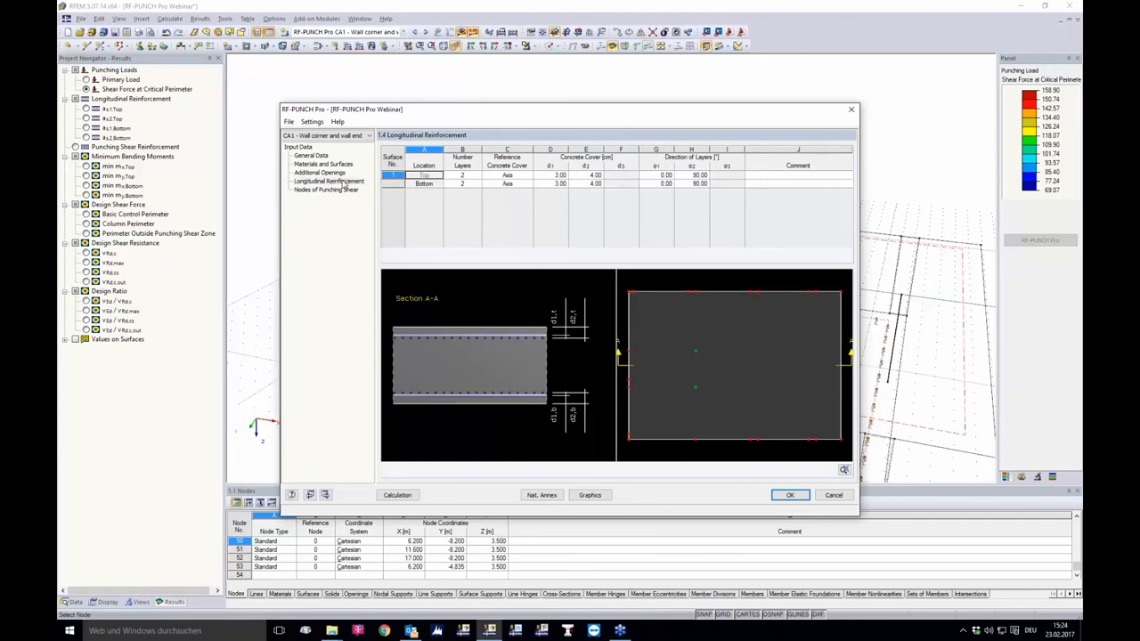
left_click(555, 175)
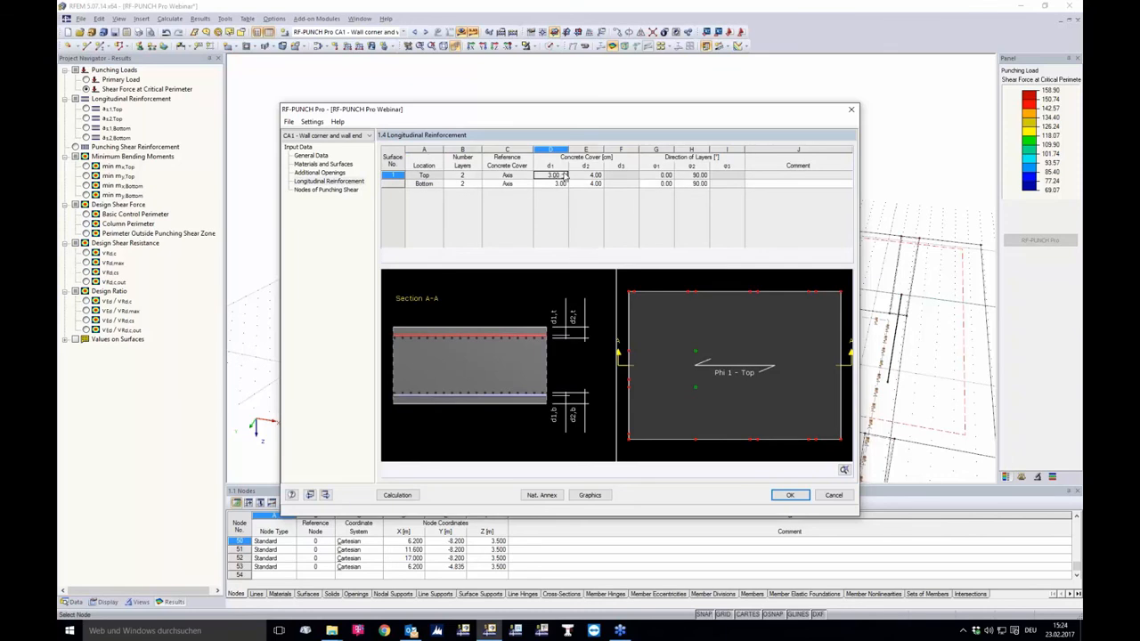
double_click(552, 176)
type("3.1")
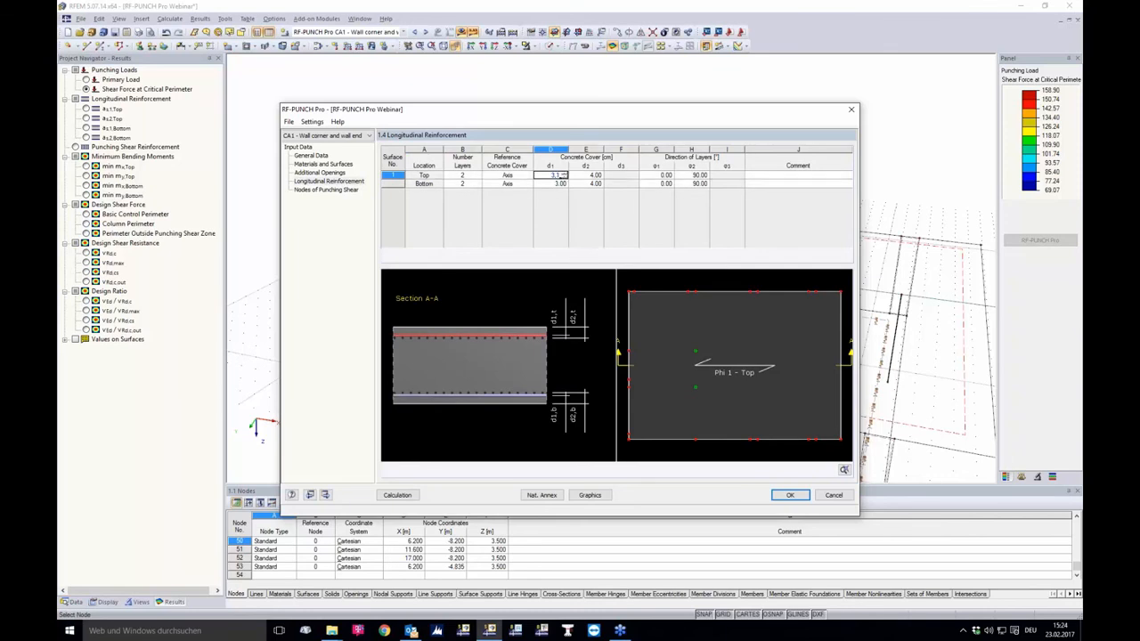
key("Tab")
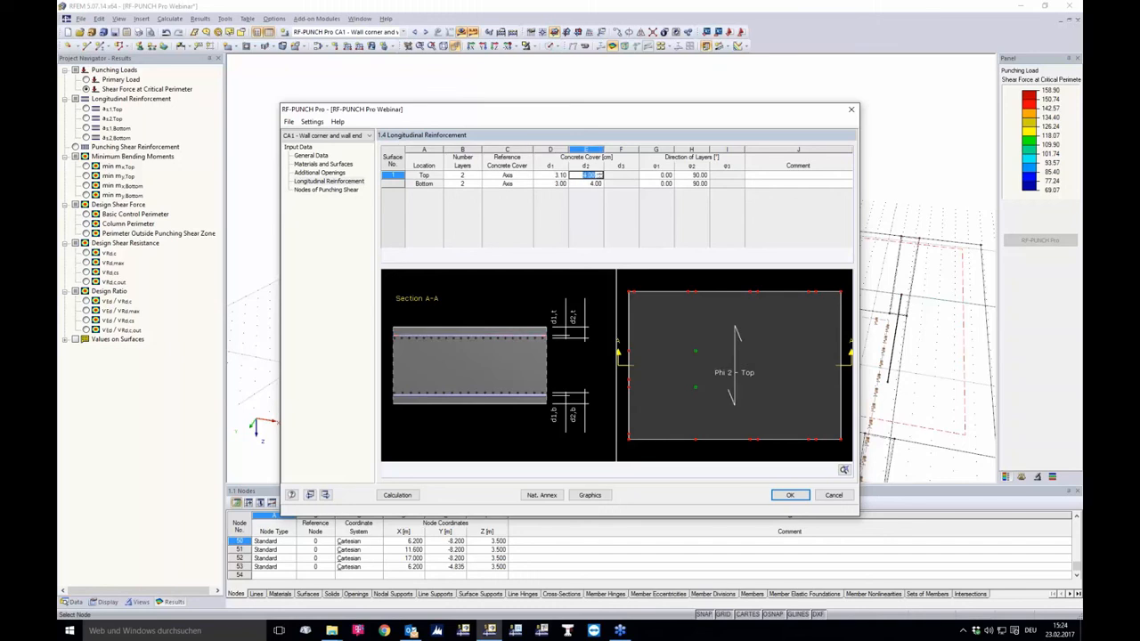
type("4.3")
key("Tab")
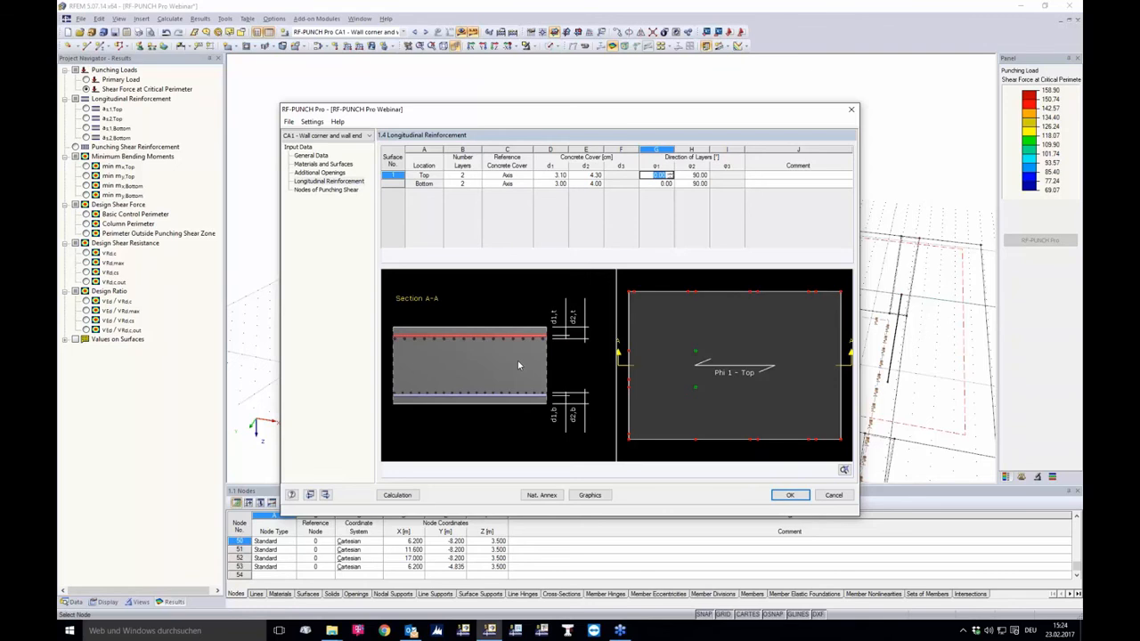
left_click(398, 495)
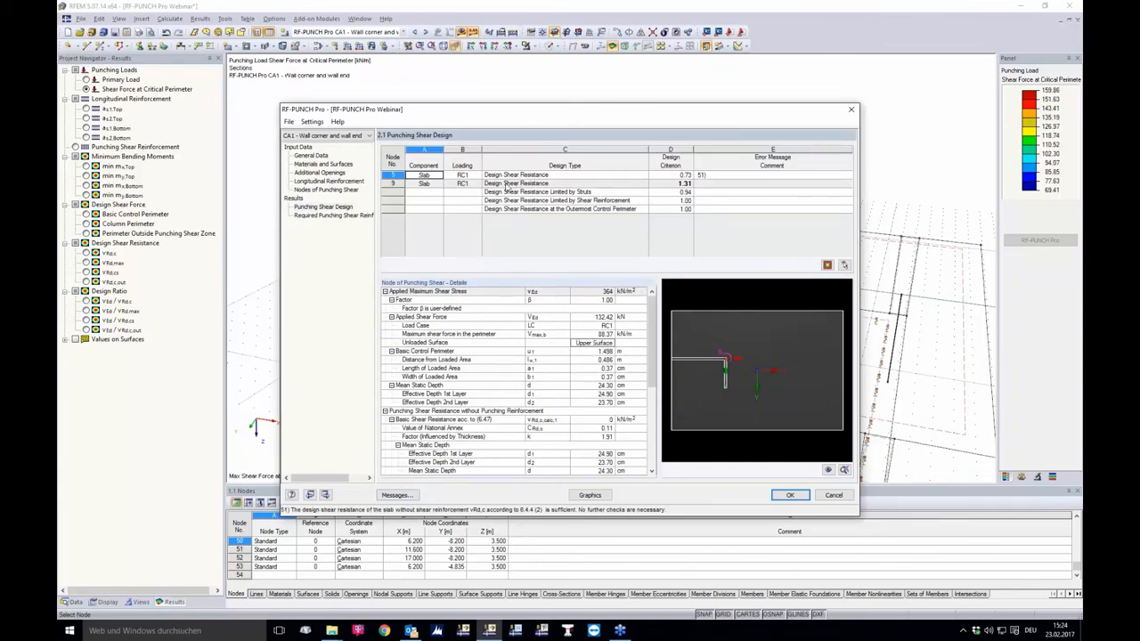
Step: Examine node 9's design shear resistance and its checks limited by struts and by shear reinforcement
left_click(664, 185)
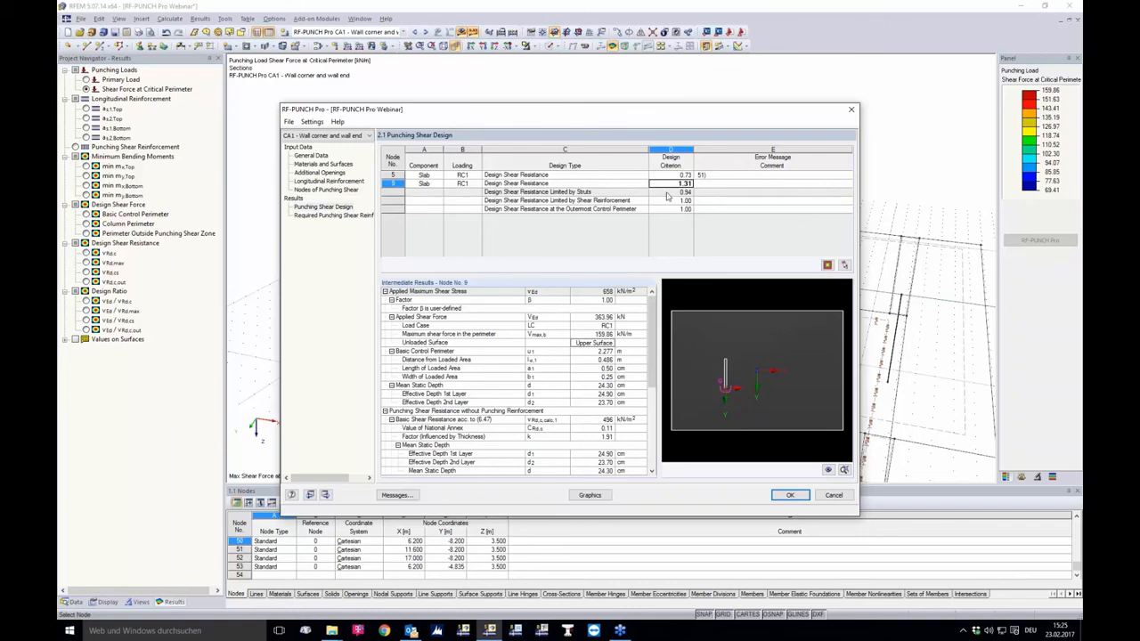
left_click(667, 193)
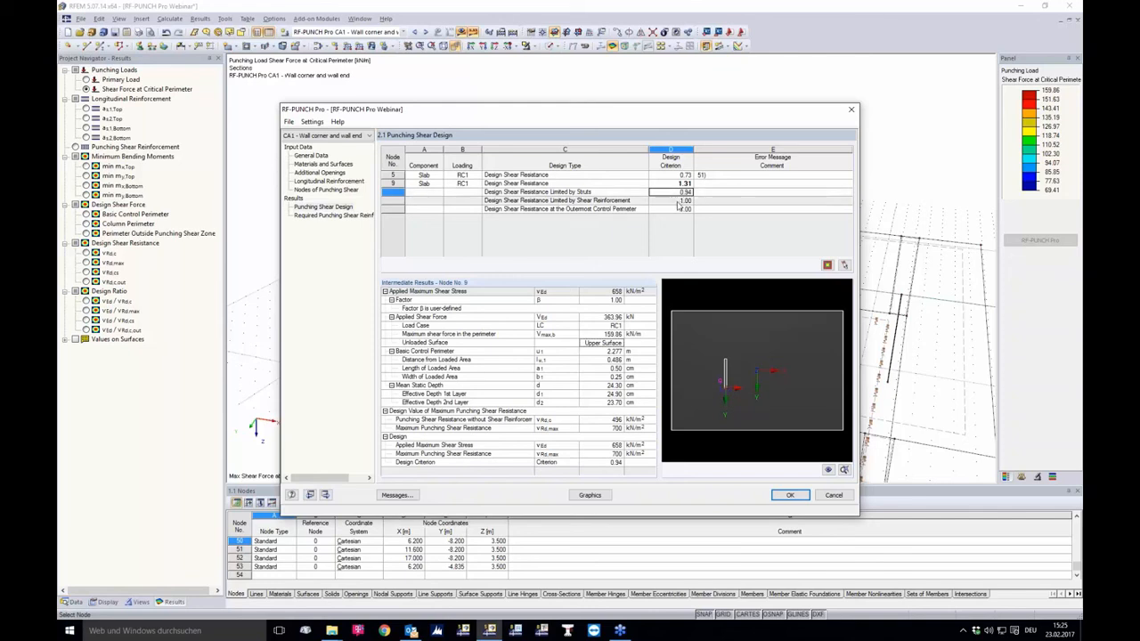
left_click(667, 202)
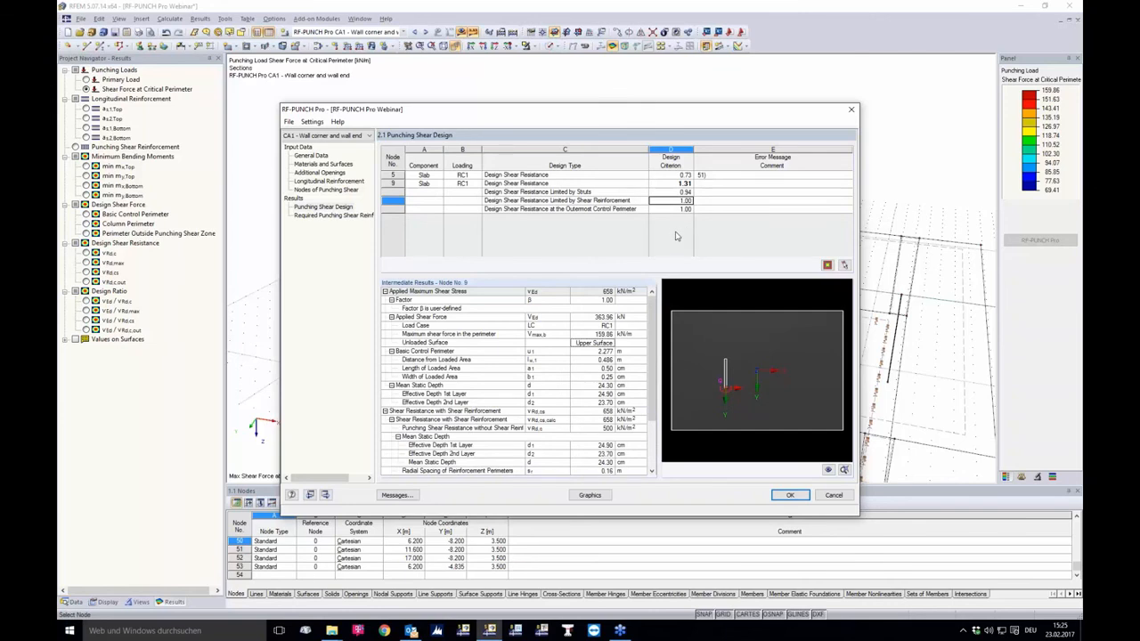
Step: Examine node 9's shear resistance check at the outermost control perimeter and the required reinforcement in its first and second perimeters
left_click(669, 209)
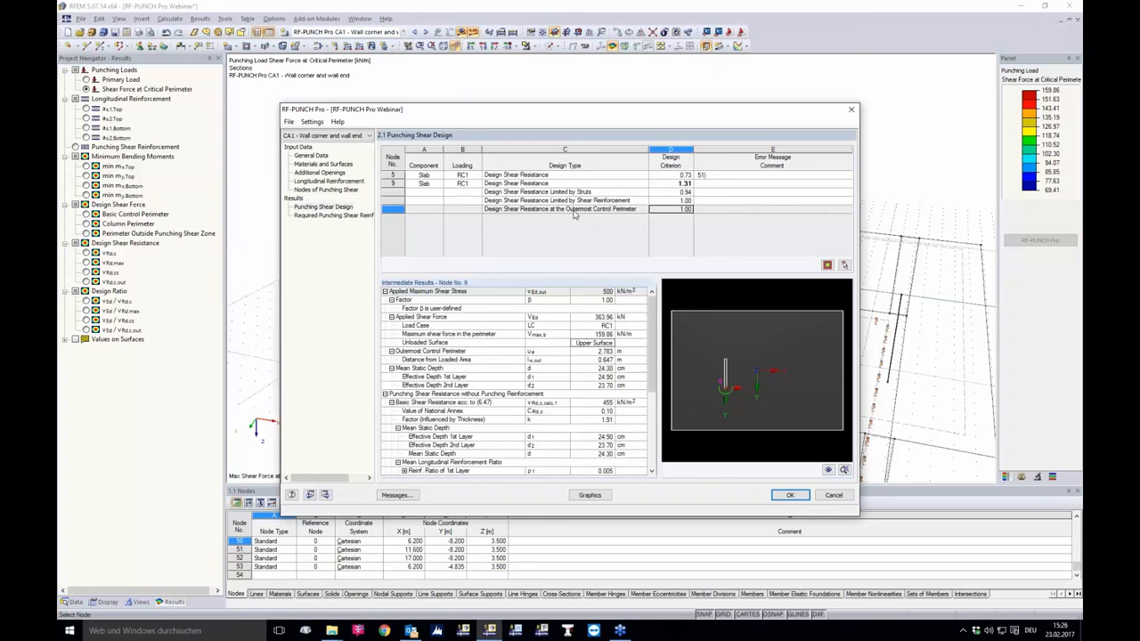
left_click(314, 216)
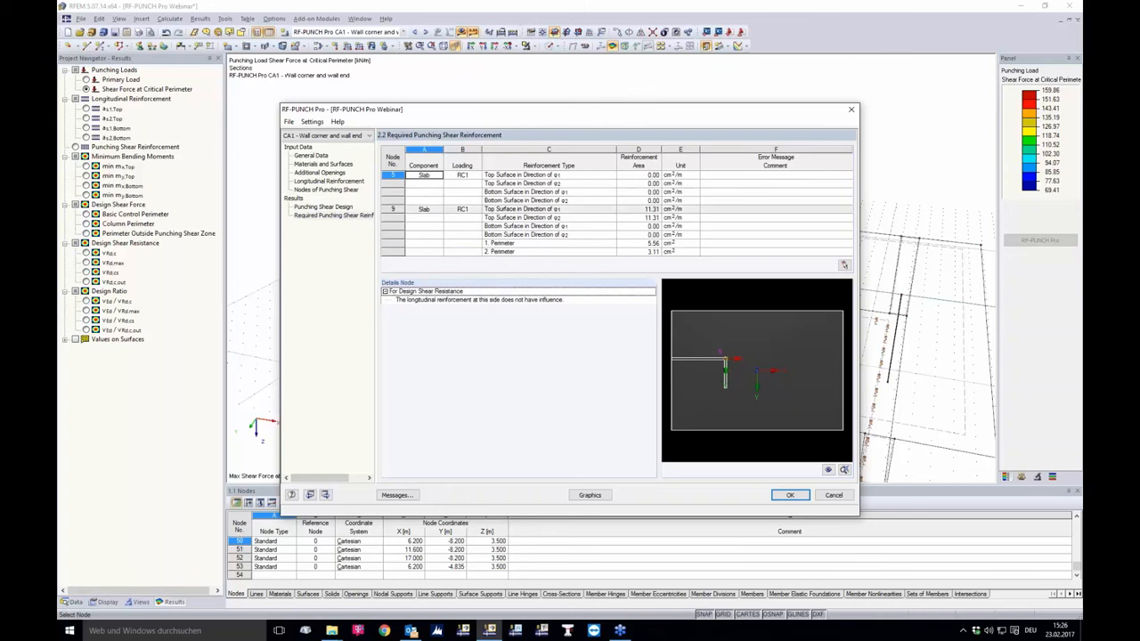
left_click(648, 244)
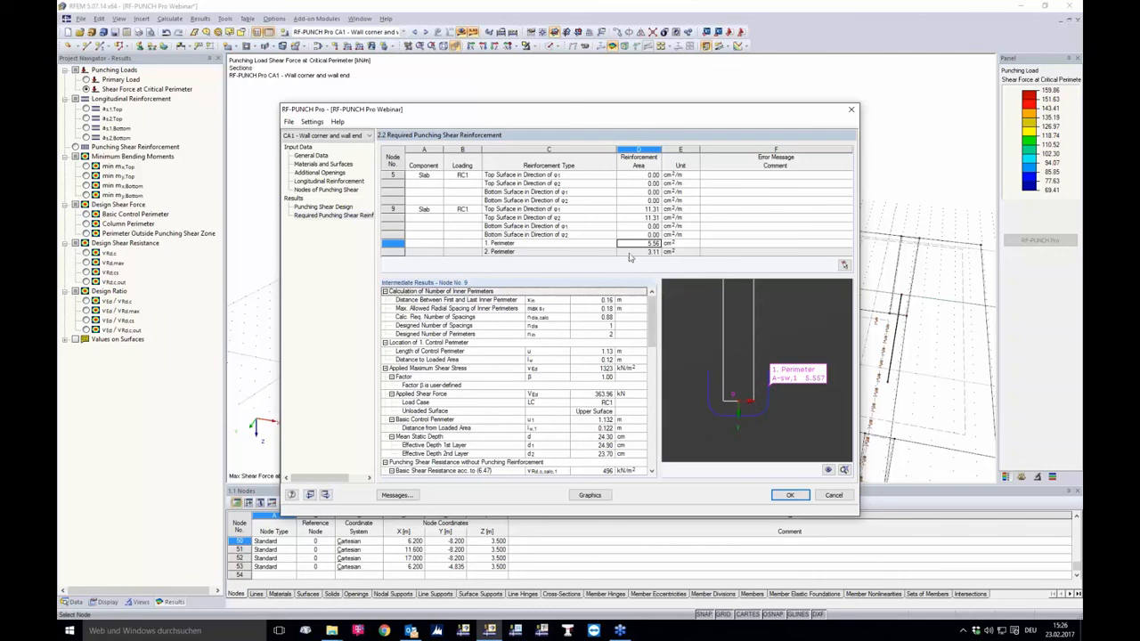
left_click(634, 252)
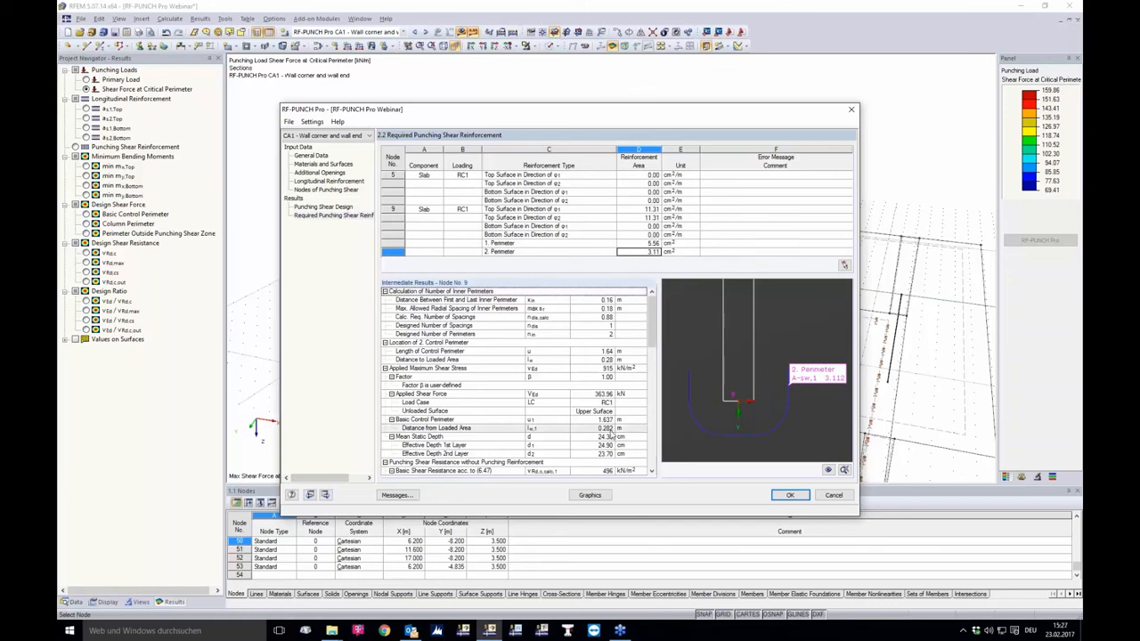
left_click(611, 429)
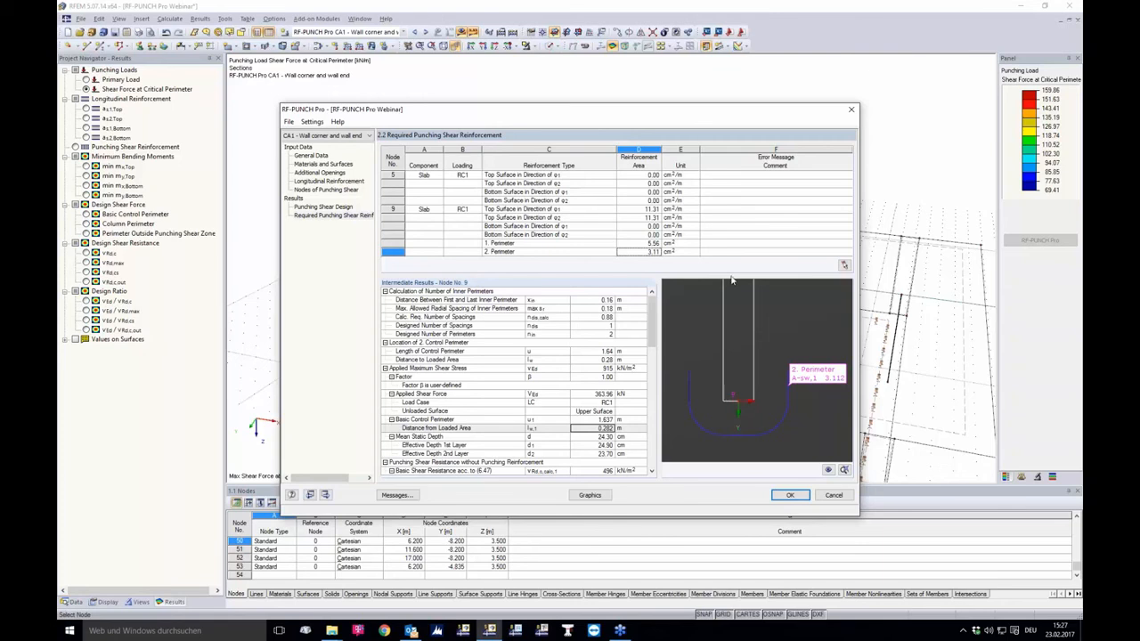
Step: Examine the top longitudinal reinforcement as,1 and as,2 at the wall corner and wall end graphically in the model
left_click(590, 494)
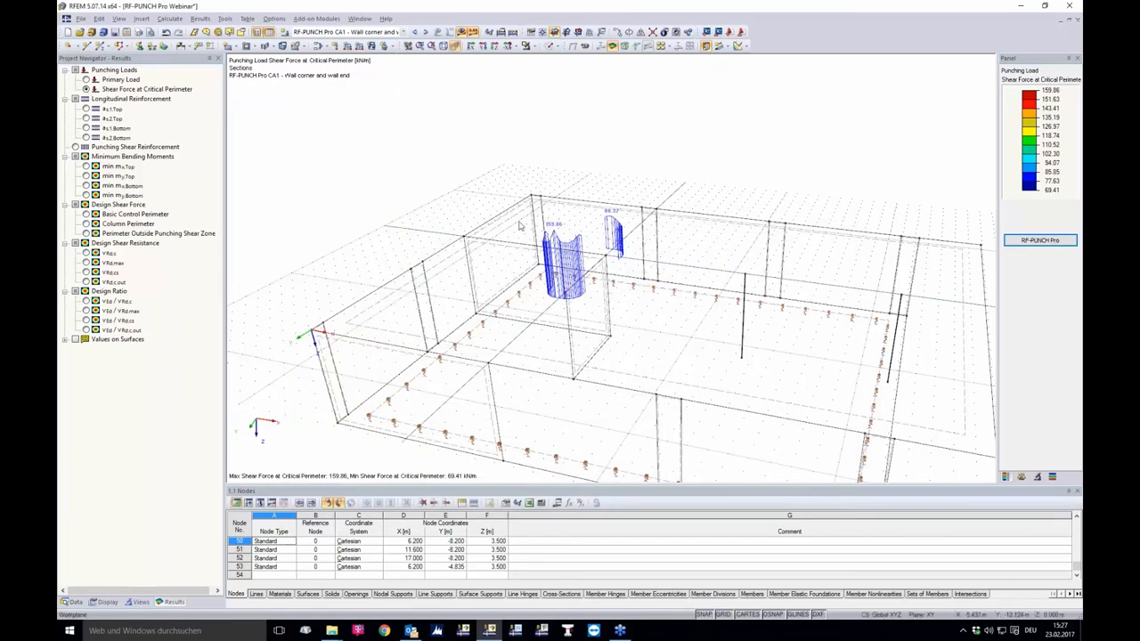
scroll(538, 206, "up", 3)
middle_click_drag(627, 249, 628, 401, "ctrl")
scroll(605, 425, "up", 1)
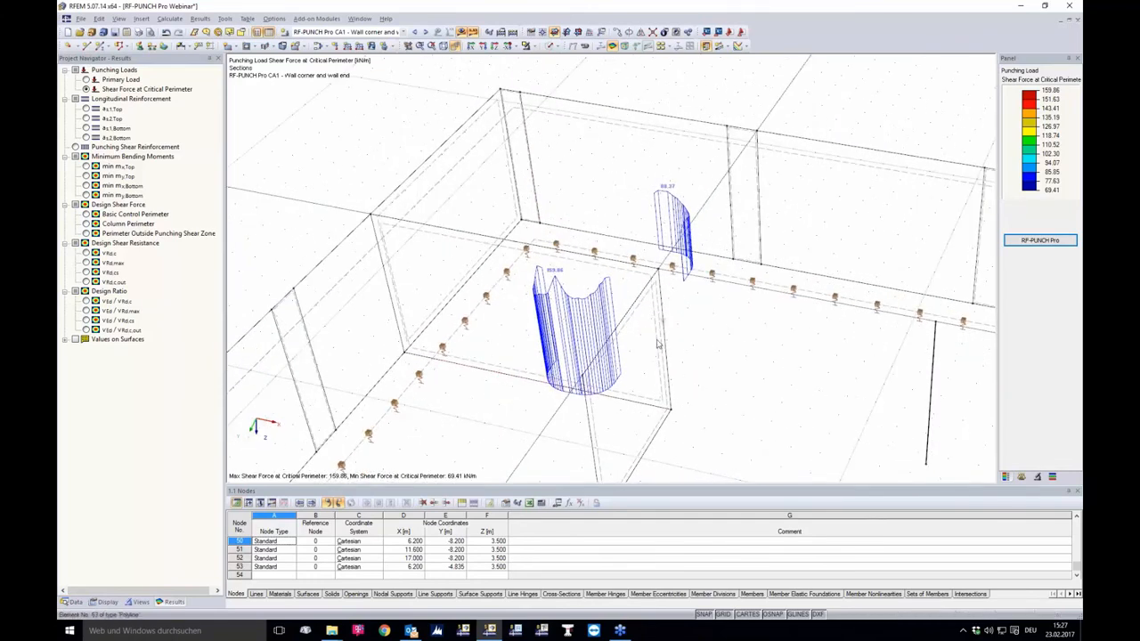
left_click(86, 108)
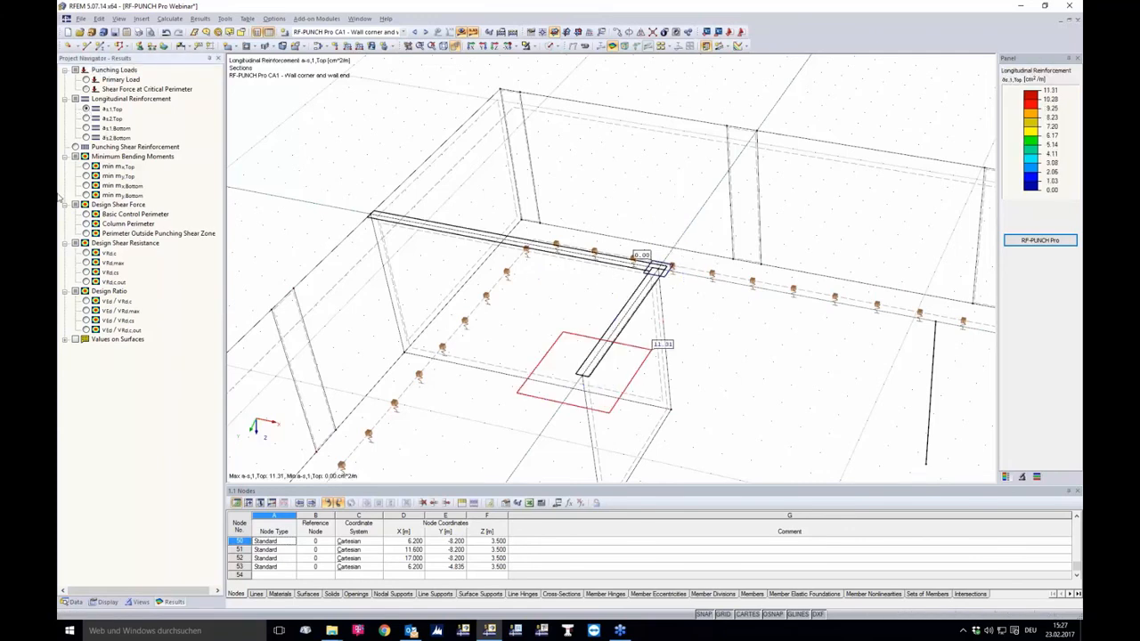
left_click(86, 118)
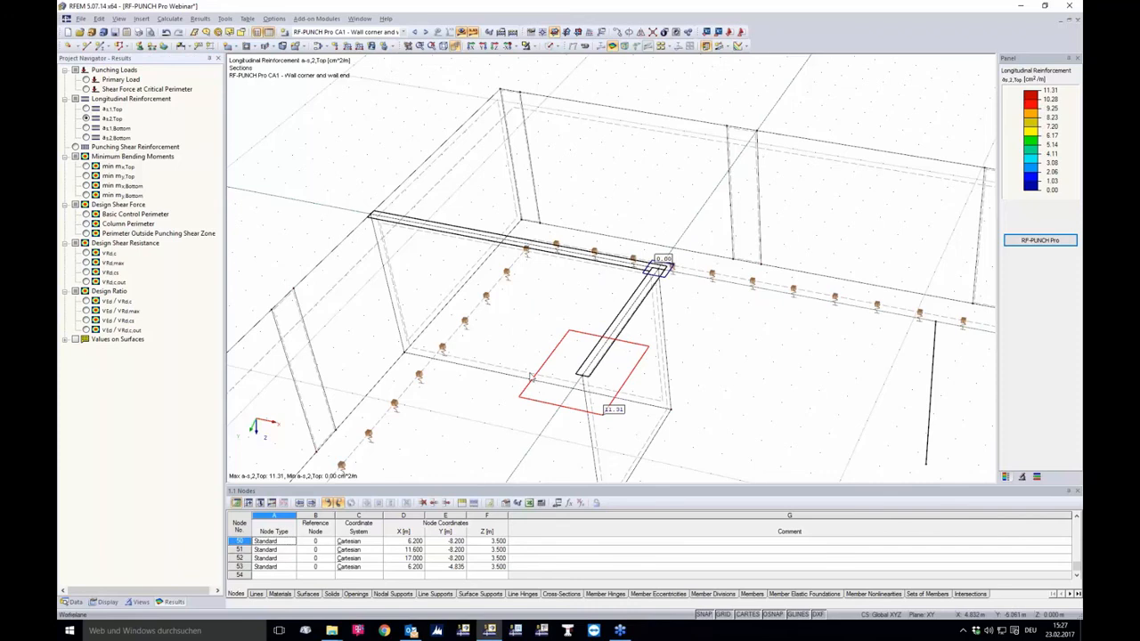
Step: Examine the punching shear reinforcement perimeters around the wall end in the model
left_click(75, 146)
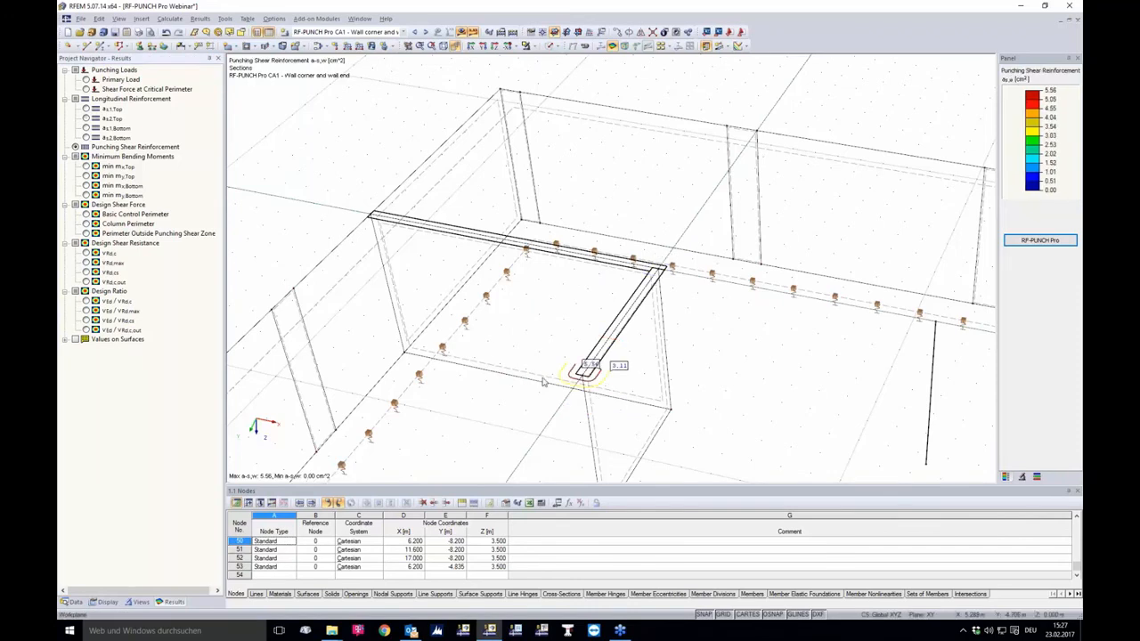
scroll(530, 383, "up", 6)
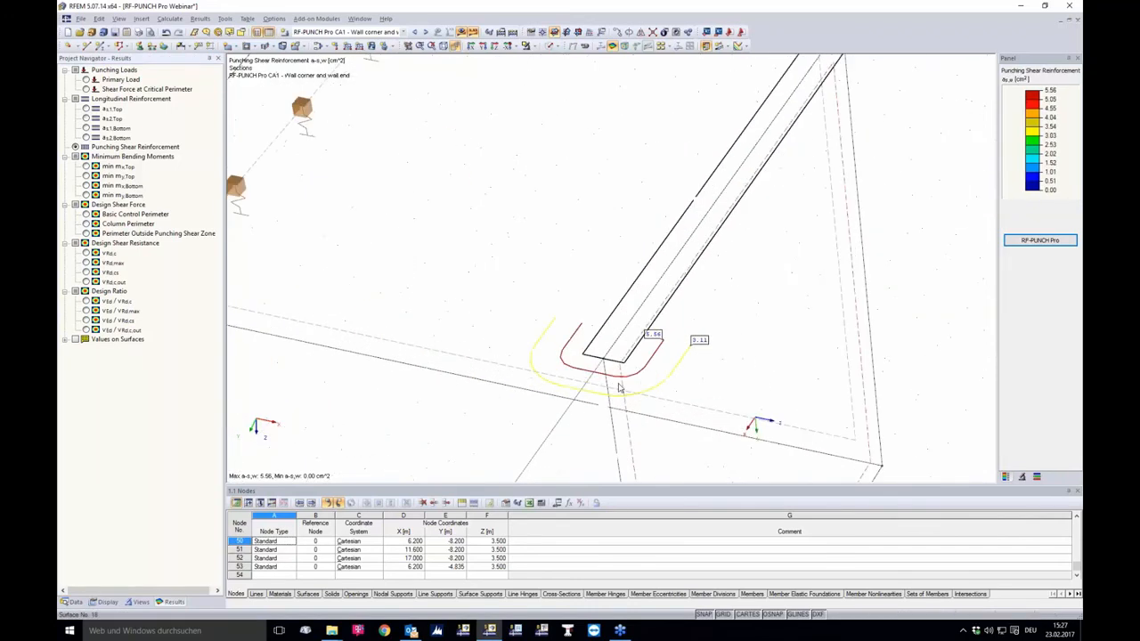
scroll(616, 432, "up", 2)
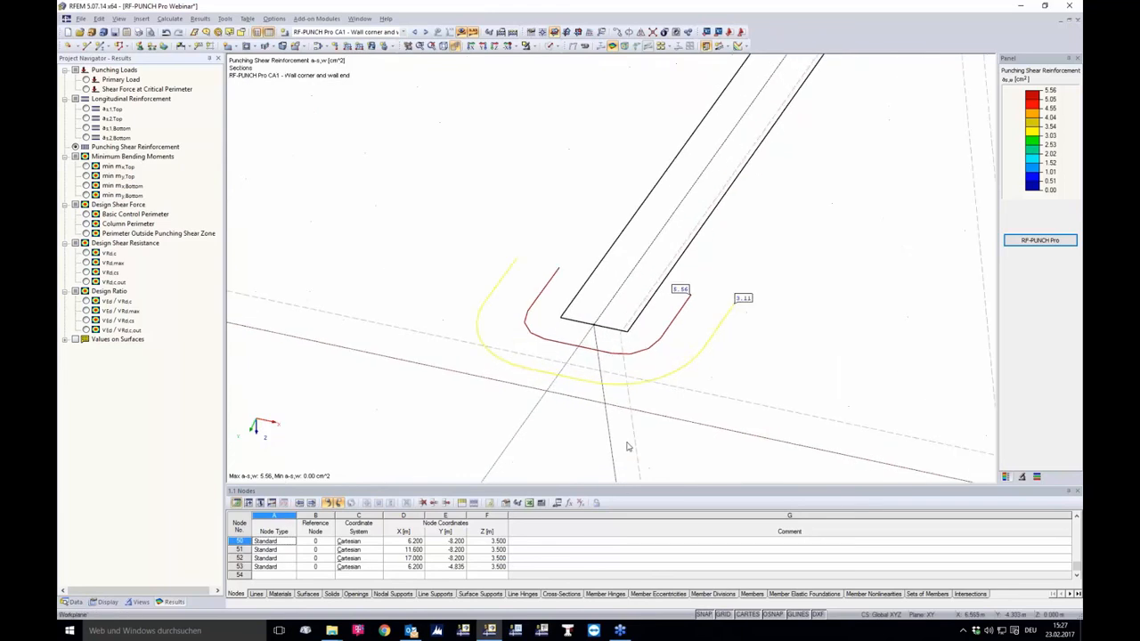
scroll(623, 444, "up", 2)
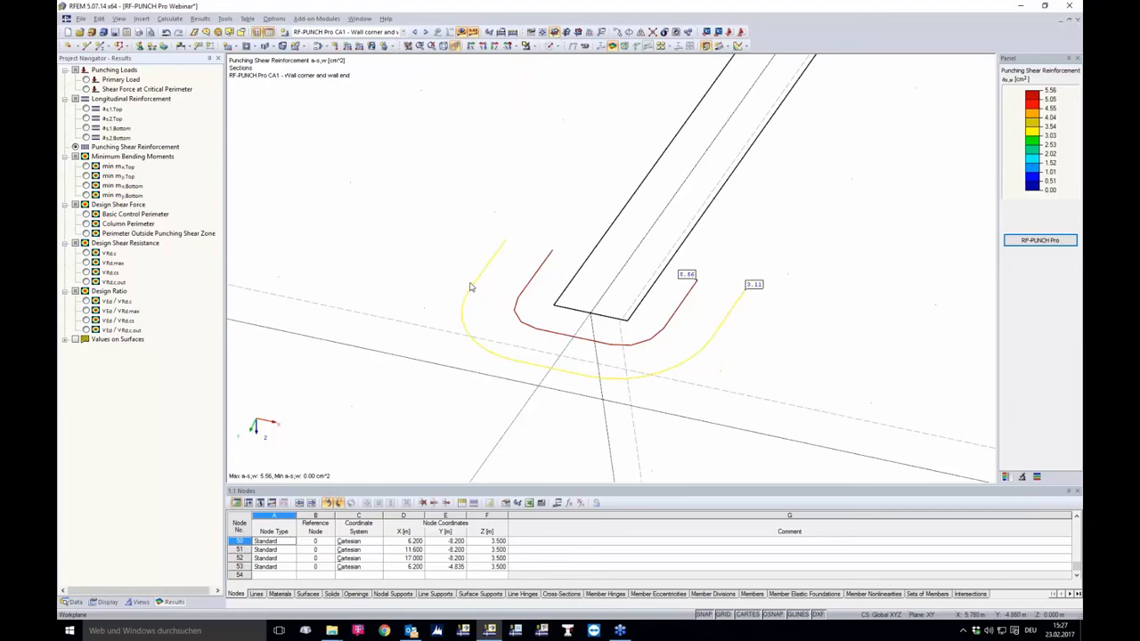
Step: Examine the design ratios vEd/vRd,c, vEd/vRd,cs, vEd/vRd,max and vEd/vRd,c,out around the wall end in the model
left_click(85, 302)
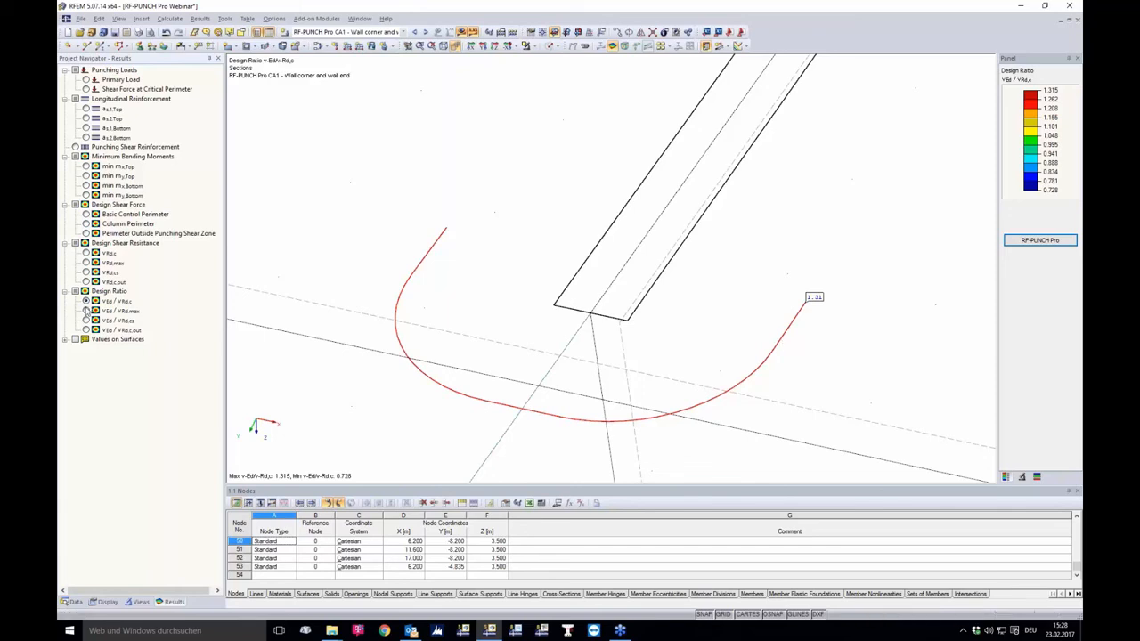
left_click(85, 319)
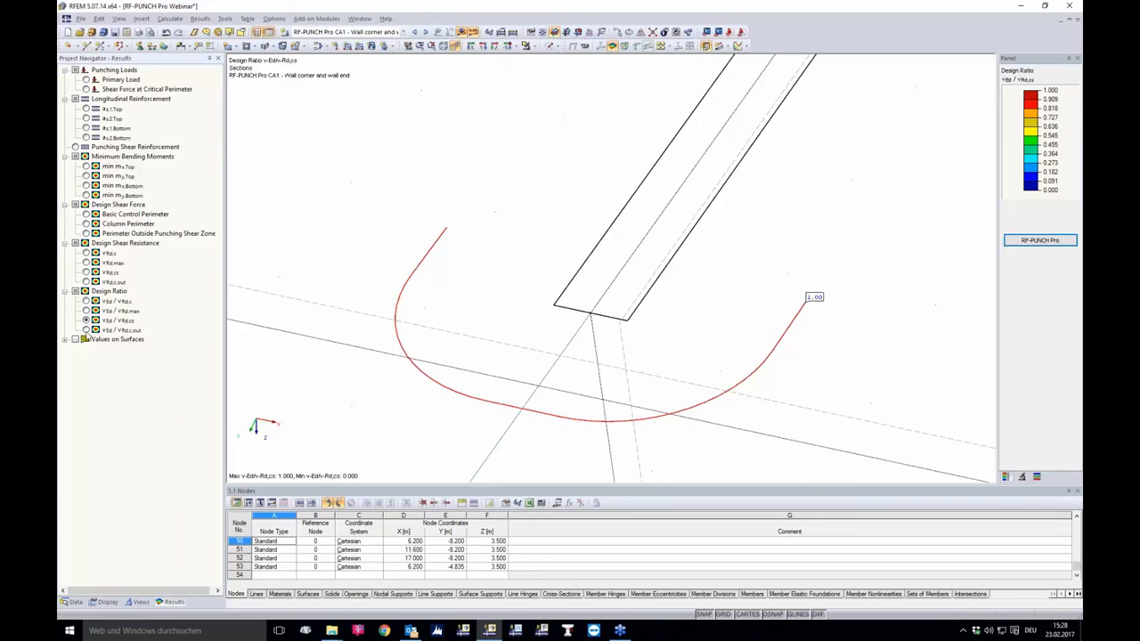
left_click(87, 311)
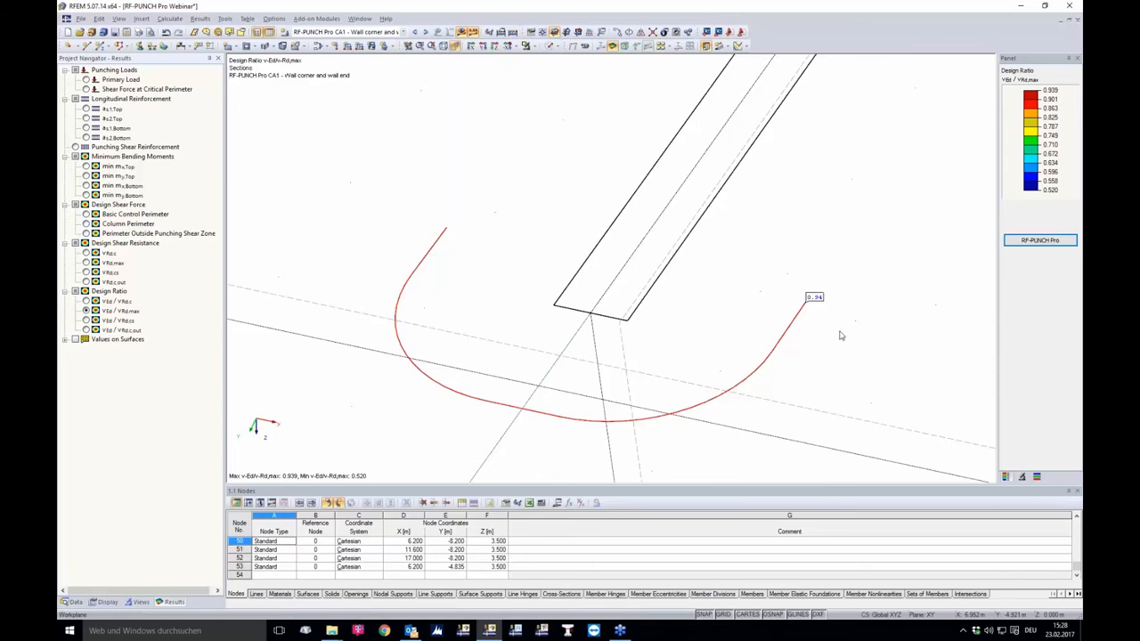
left_click(86, 330)
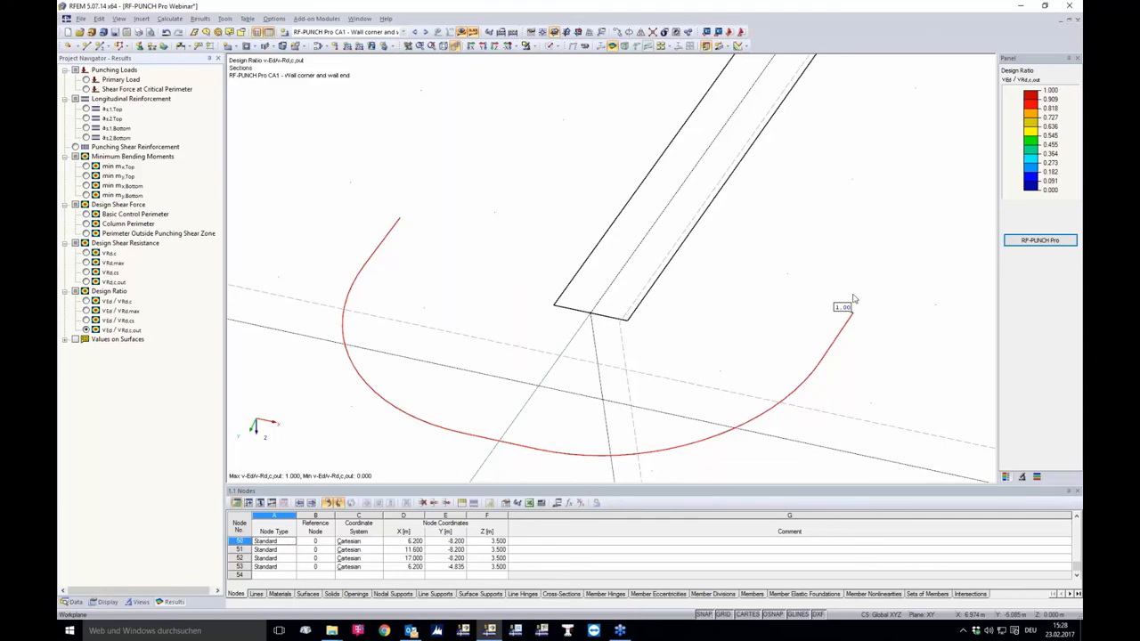
scroll(846, 307, "down", 2)
scroll(838, 342, "down", 1)
scroll(693, 258, "down", 1)
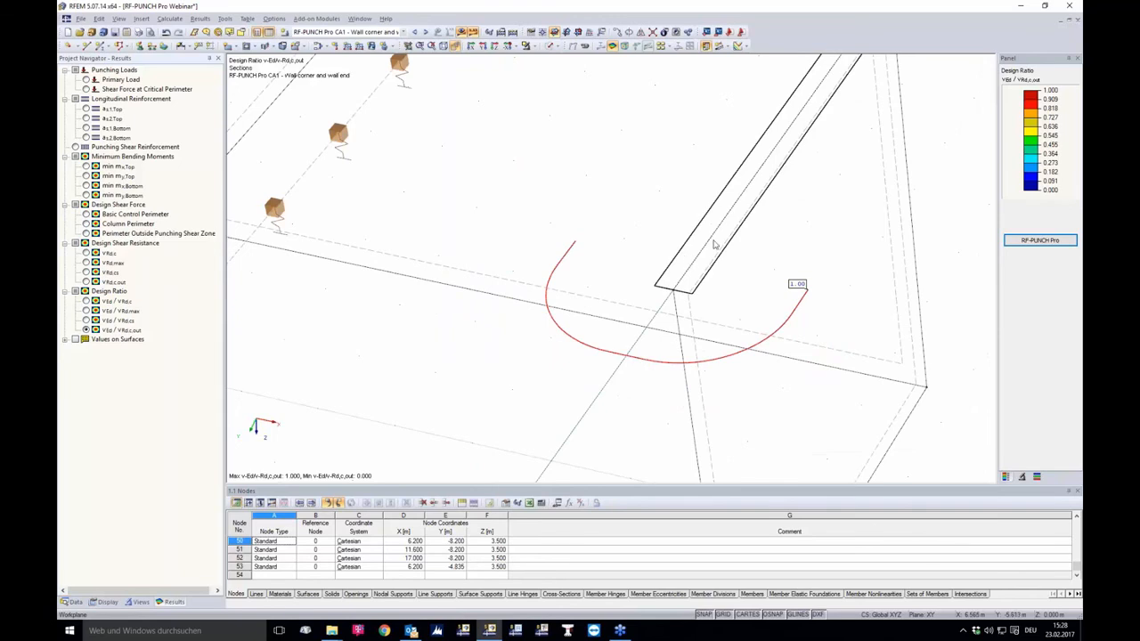
scroll(712, 247, "down", 2)
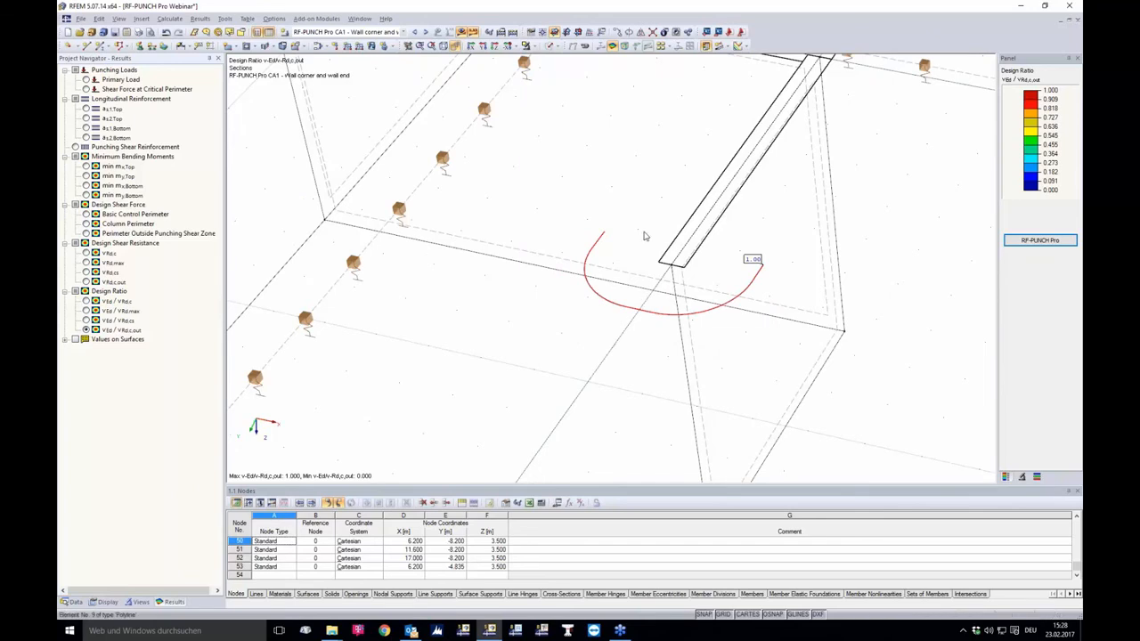
left_click(139, 33)
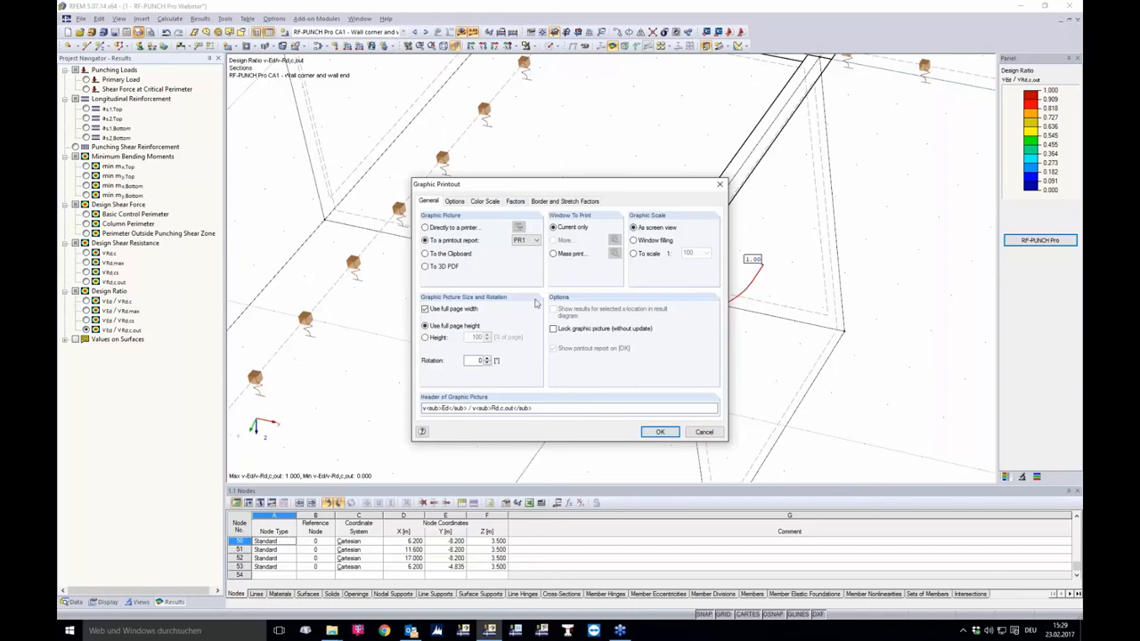
left_click(553, 254)
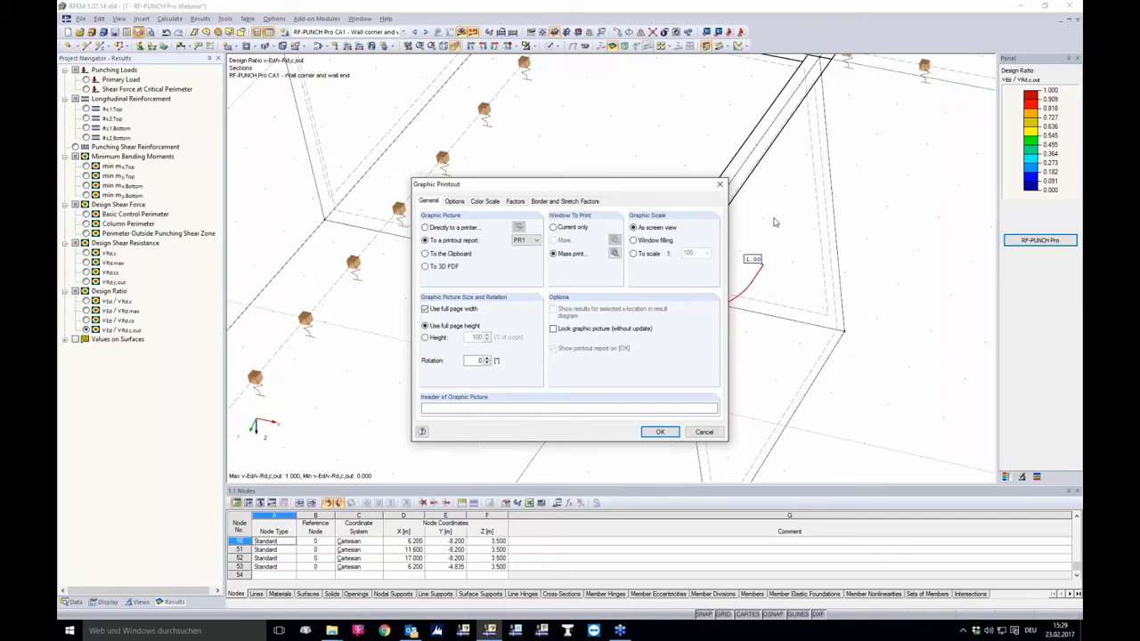
left_click(613, 253)
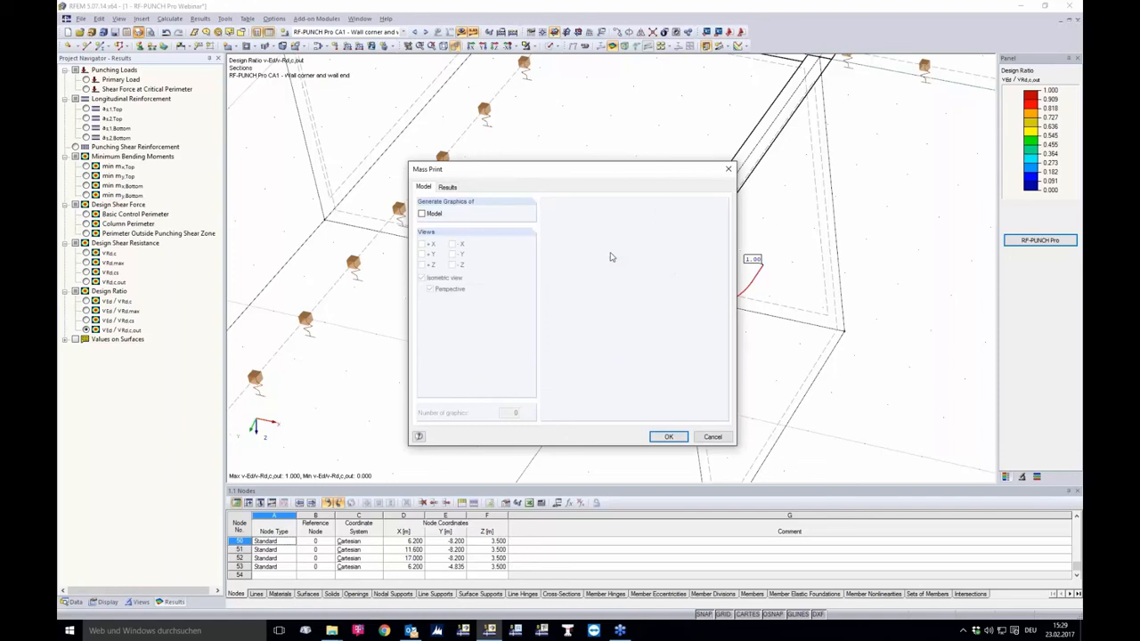
left_click(454, 188)
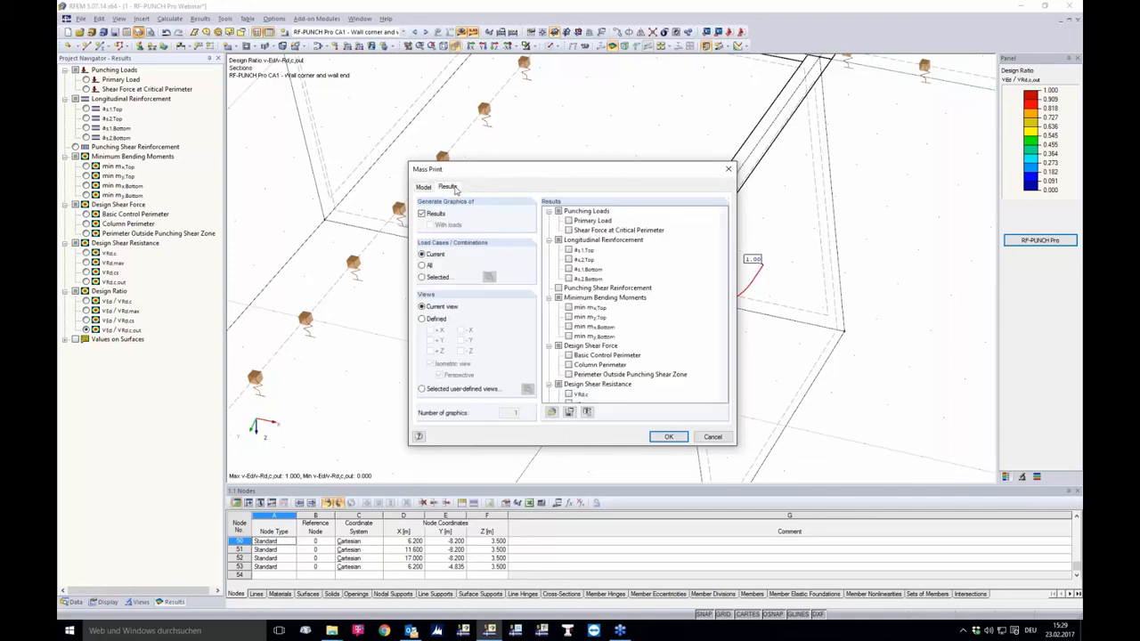
left_click(568, 221)
left_click(568, 230)
scroll(684, 299, "down", 2)
scroll(685, 298, "down", 1)
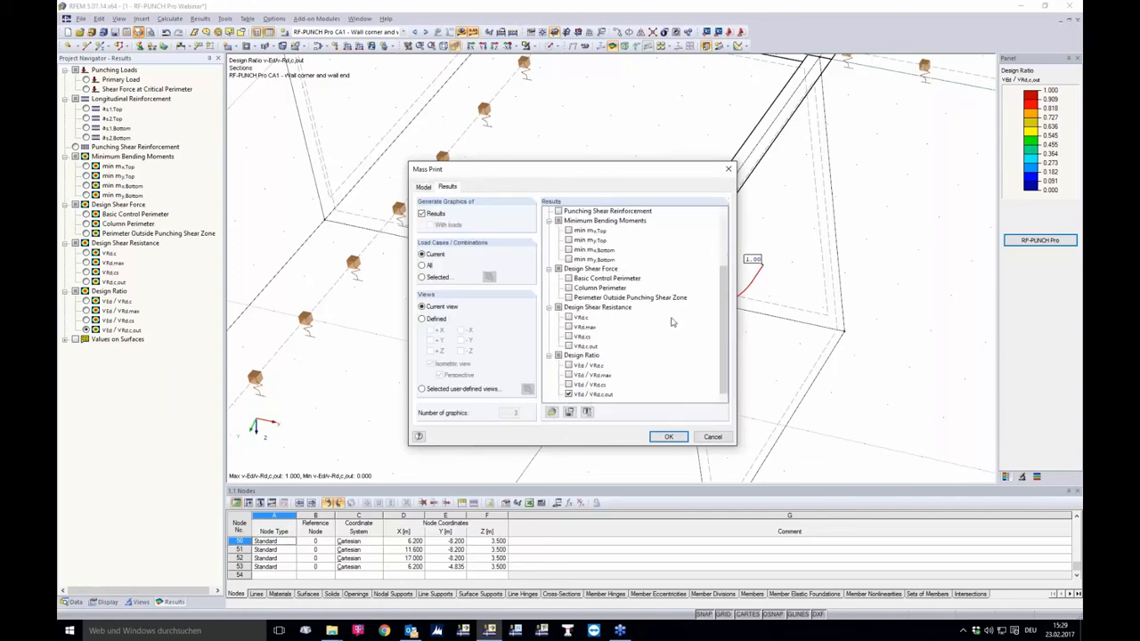
left_click(568, 365)
left_click(568, 375)
scroll(623, 361, "up", 3)
scroll(592, 338, "down", 3)
left_click(709, 437)
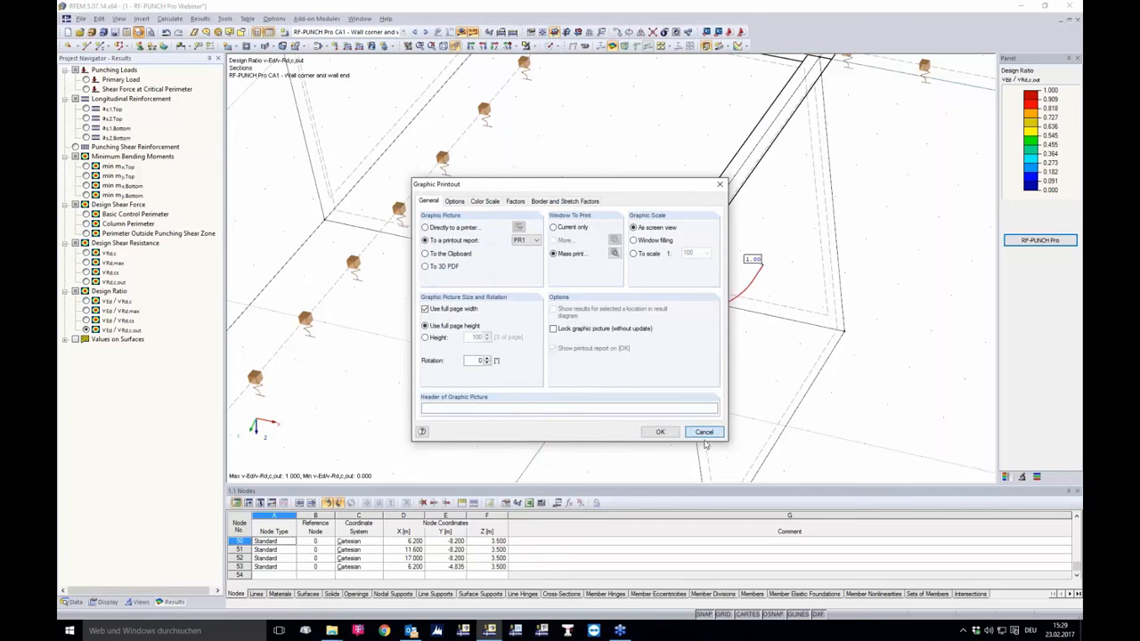
left_click(693, 433)
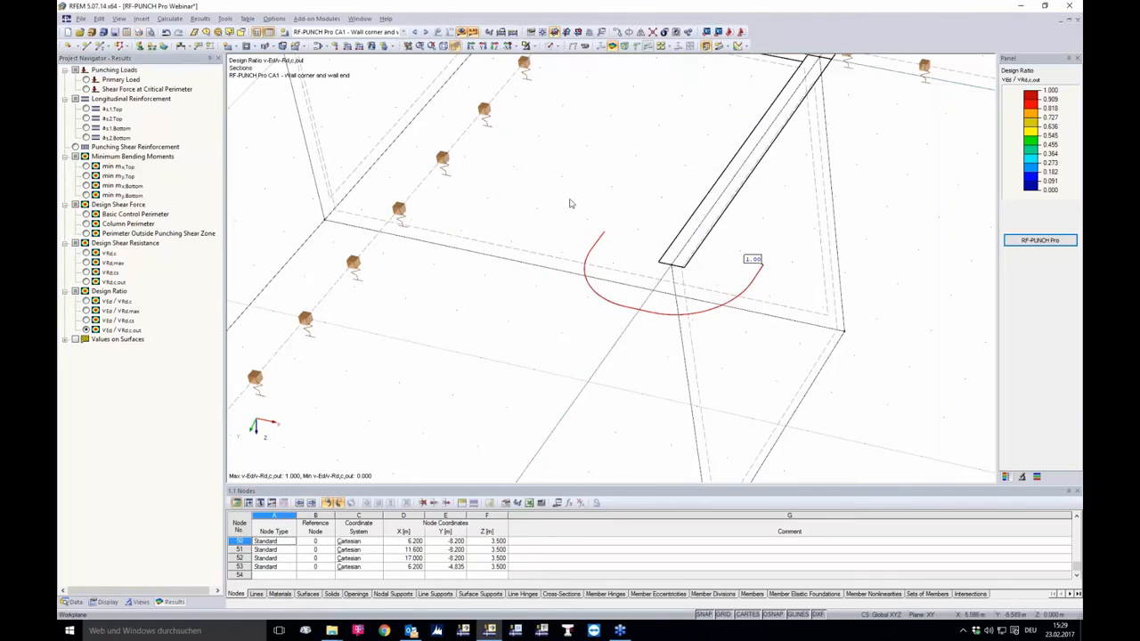
Step: Create a new RF-PUNCH Pro design case no. 3 with the description "Enlarged column head"
scroll(532, 234, "down", 4)
scroll(581, 275, "down", 1)
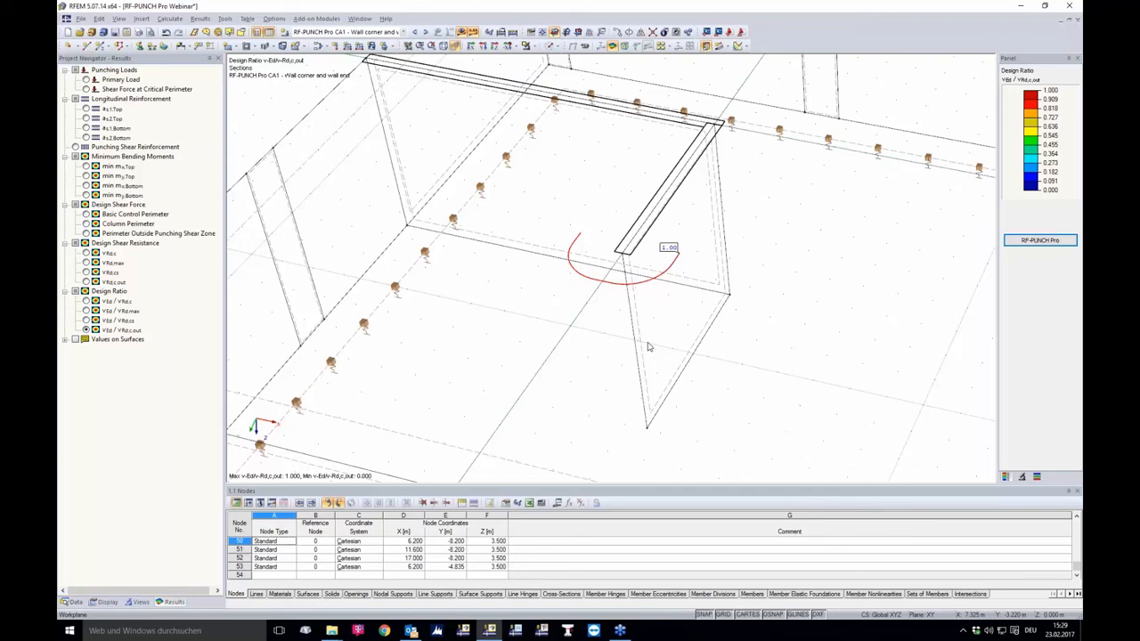
left_click(1039, 241)
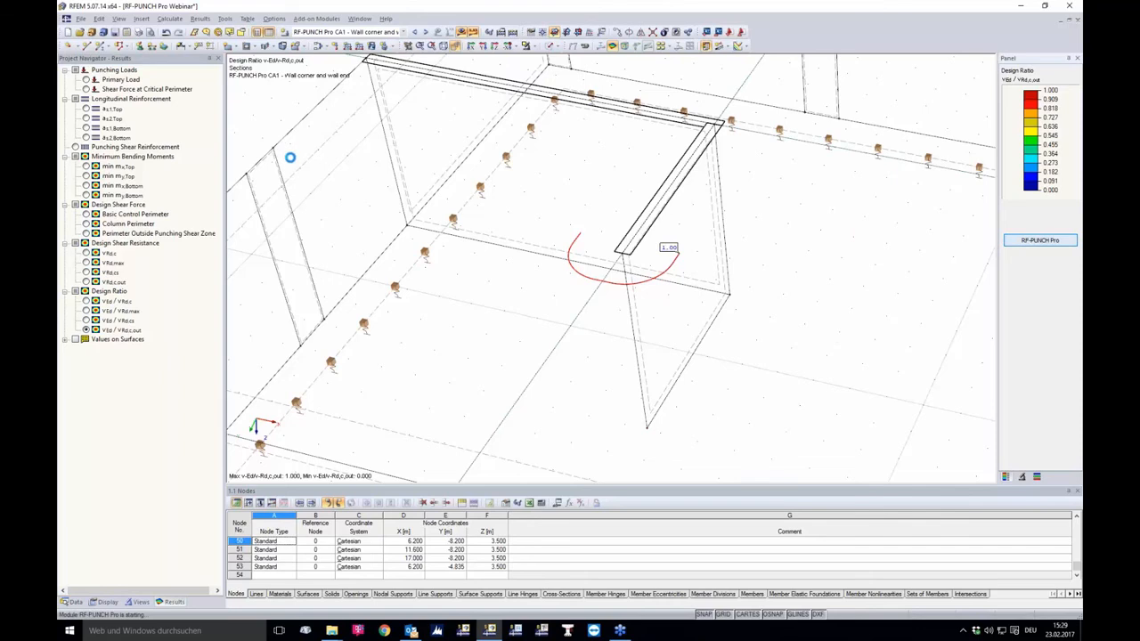
left_click(289, 121)
left_click(311, 133)
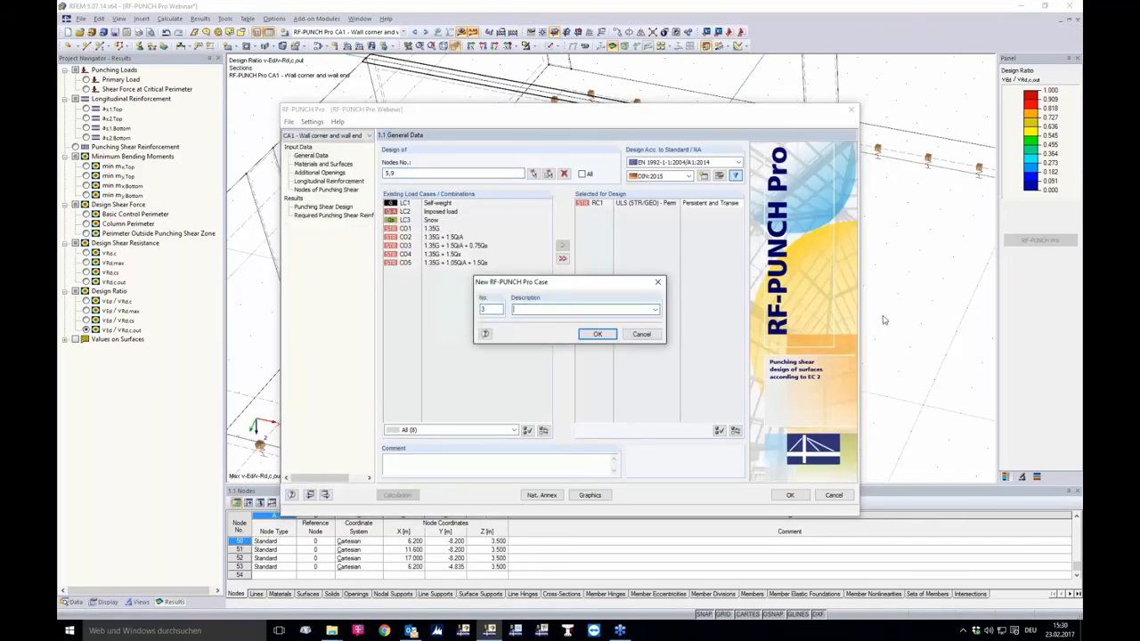
type("Enlarged column head")
key("Return")
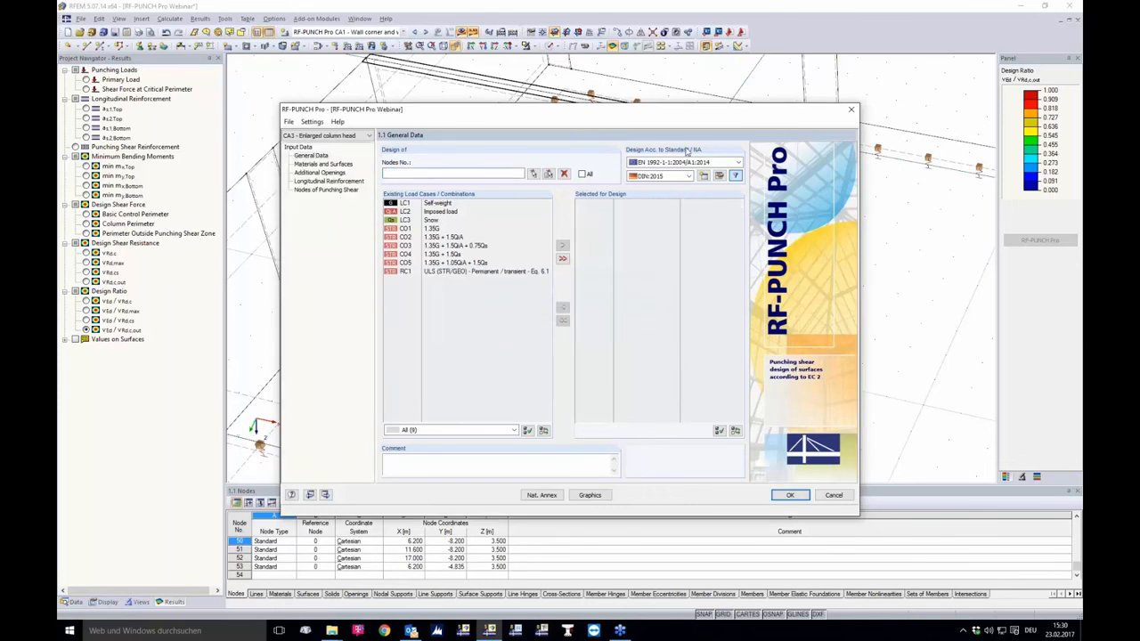
Step: Assign column node 6 to case CA3 by picking it in the model, and select result combination RC1 for design
left_click(532, 173)
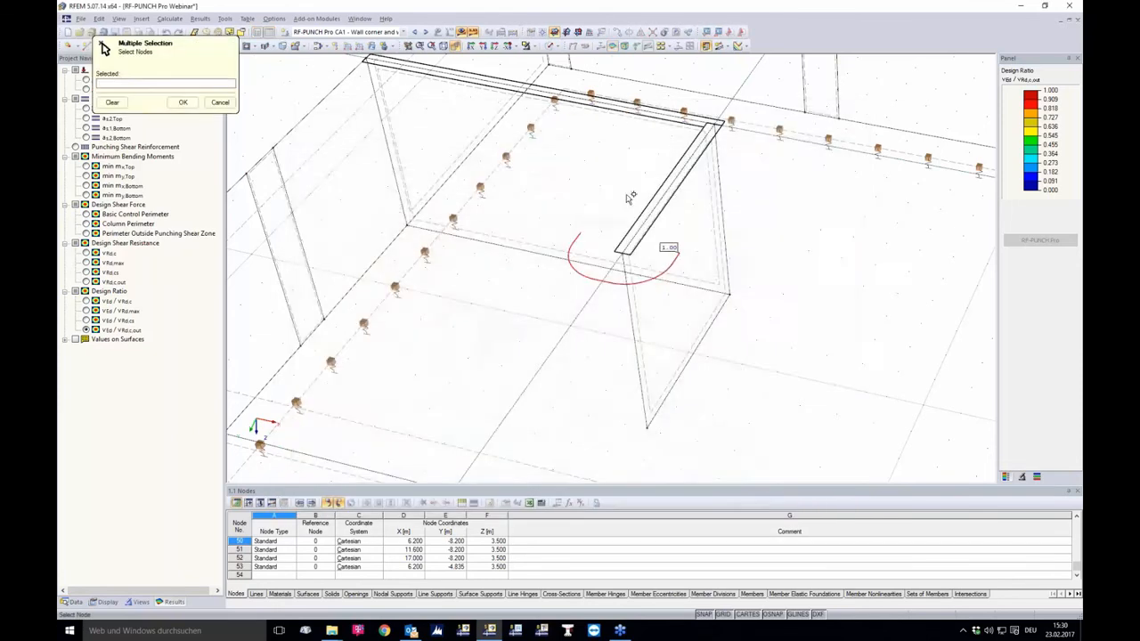
scroll(663, 264, "down", 3)
scroll(674, 273, "down", 1)
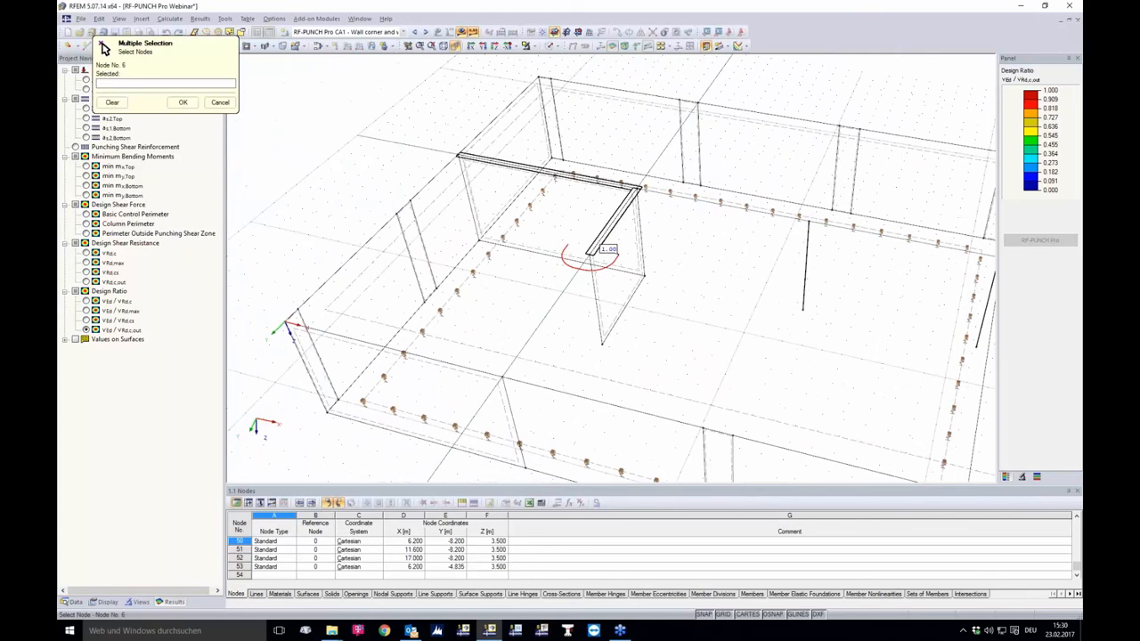
left_click(810, 225)
left_click(181, 101)
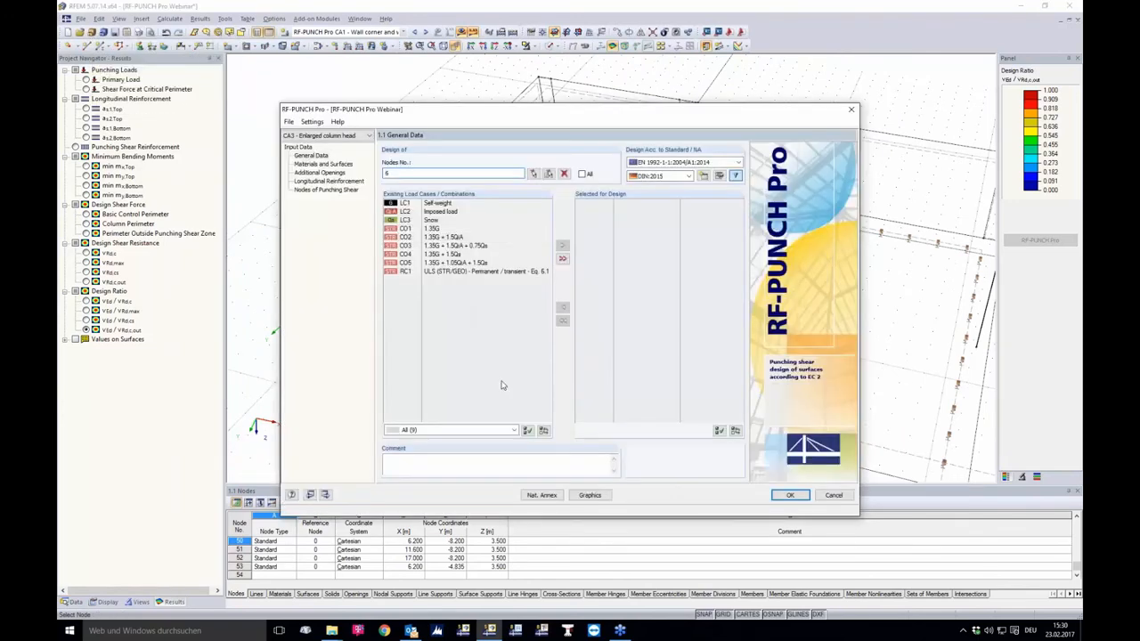
double_click(407, 271)
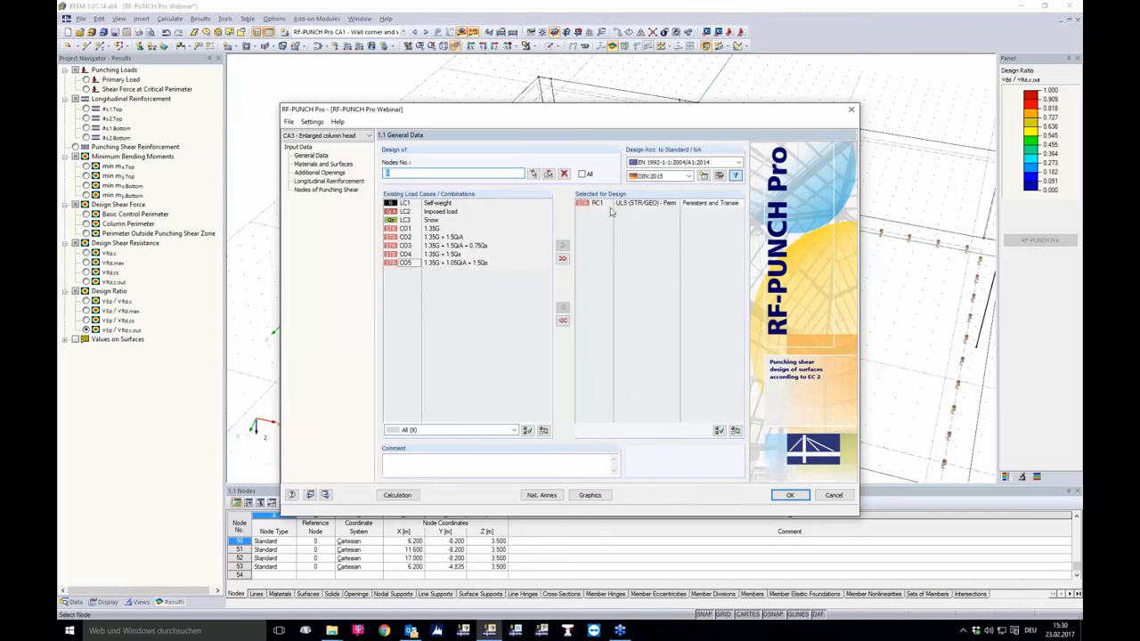
Step: Calculate case CA3 for column node 6 without an enlarged head, and examine its design criterion and required punching shear reinforcement
left_click(308, 190)
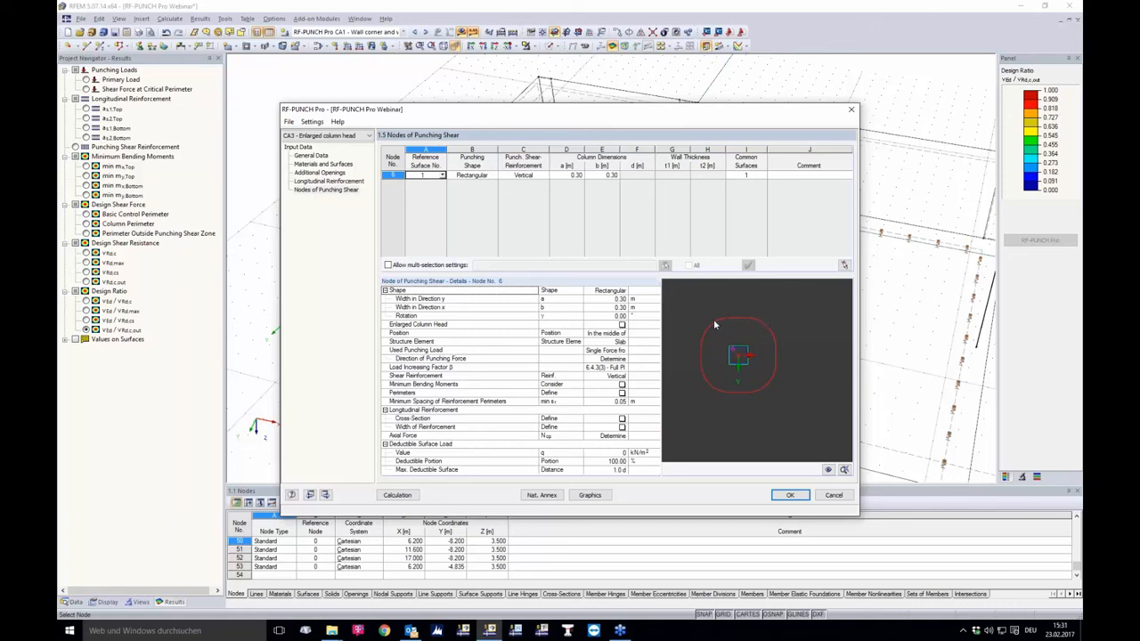
middle_click_drag(713, 325, 737, 370, "ctrl")
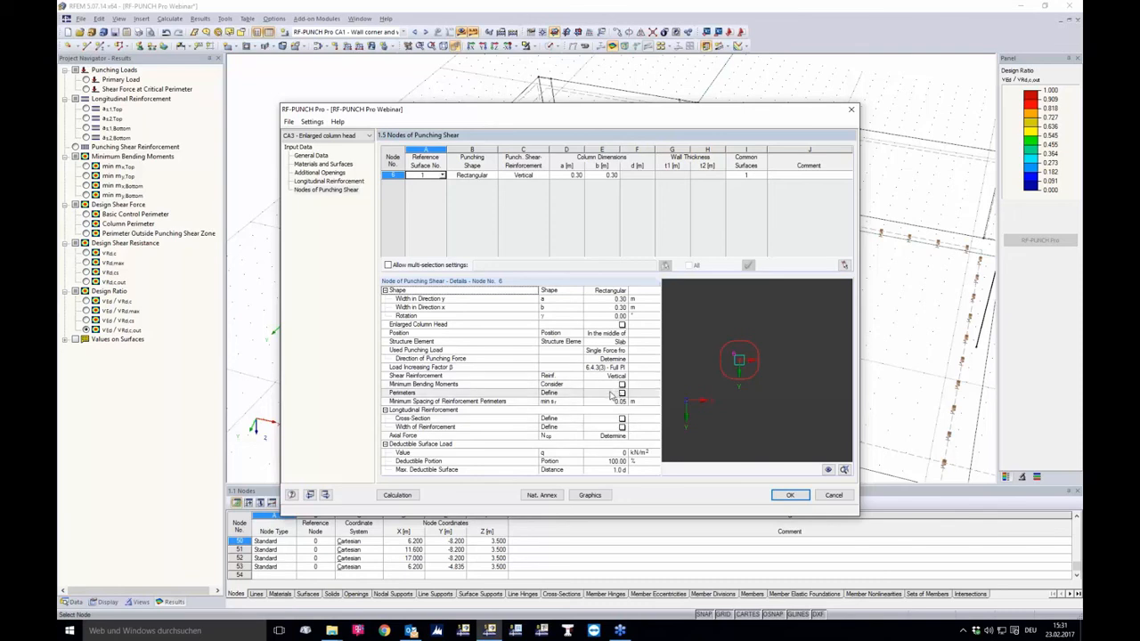
left_click(397, 495)
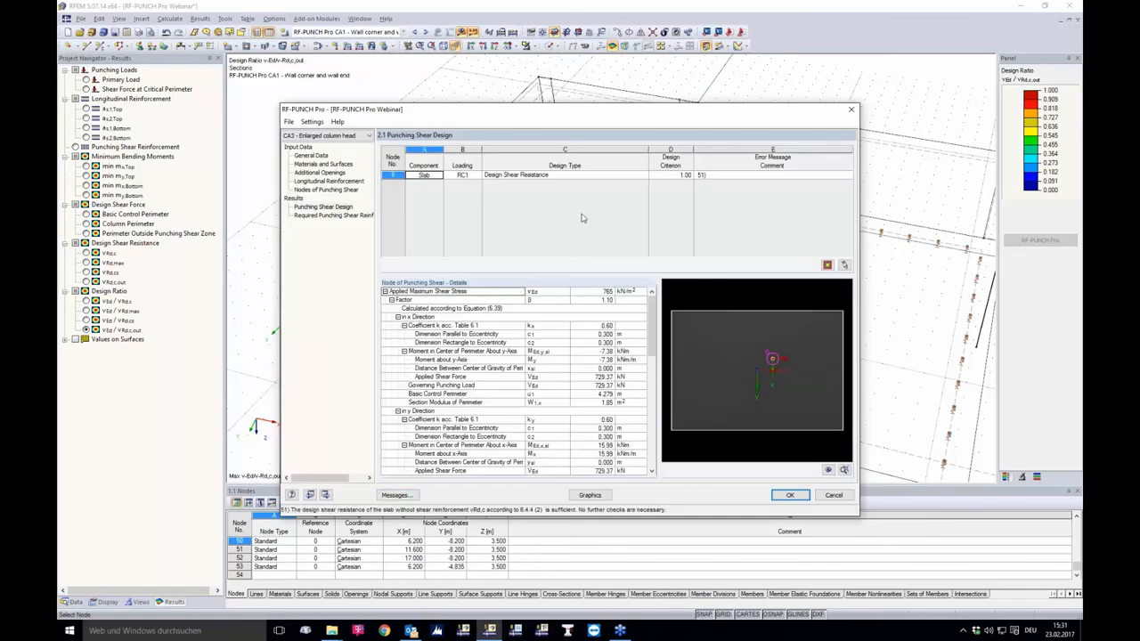
left_click(322, 215)
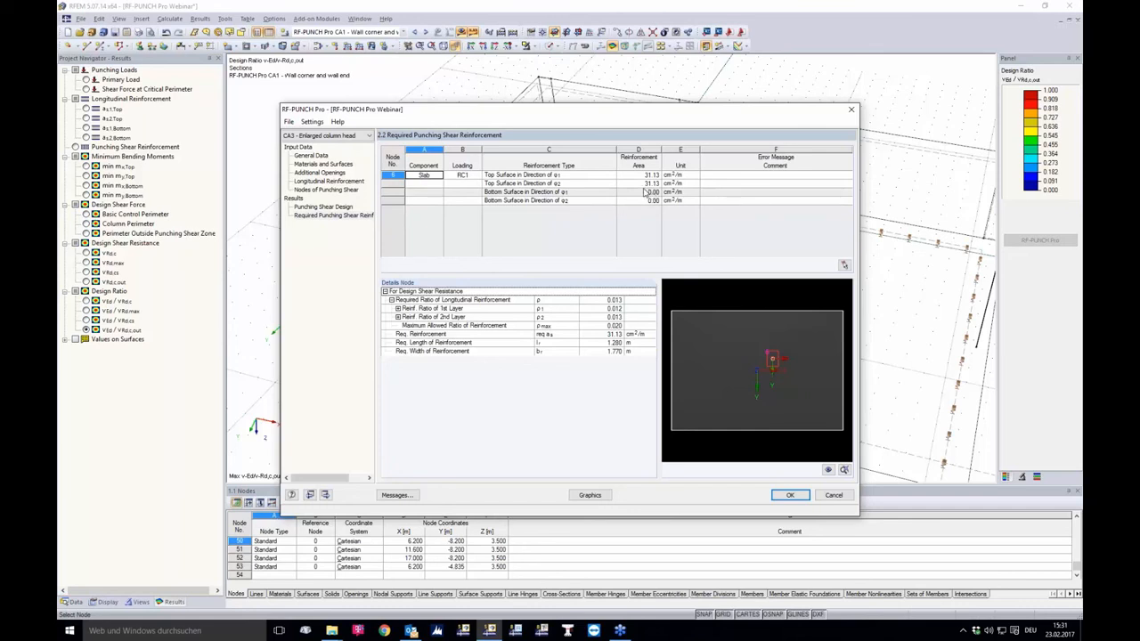
Step: Activate the enlarged column head for node 6 in the punching node details
left_click(354, 191)
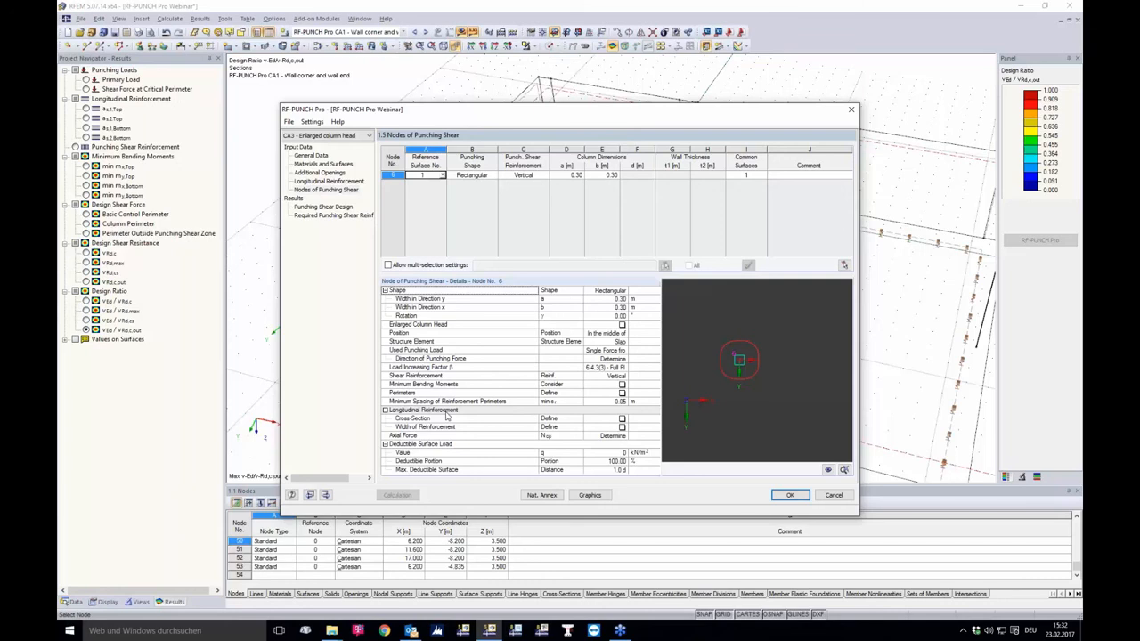
left_click(418, 328)
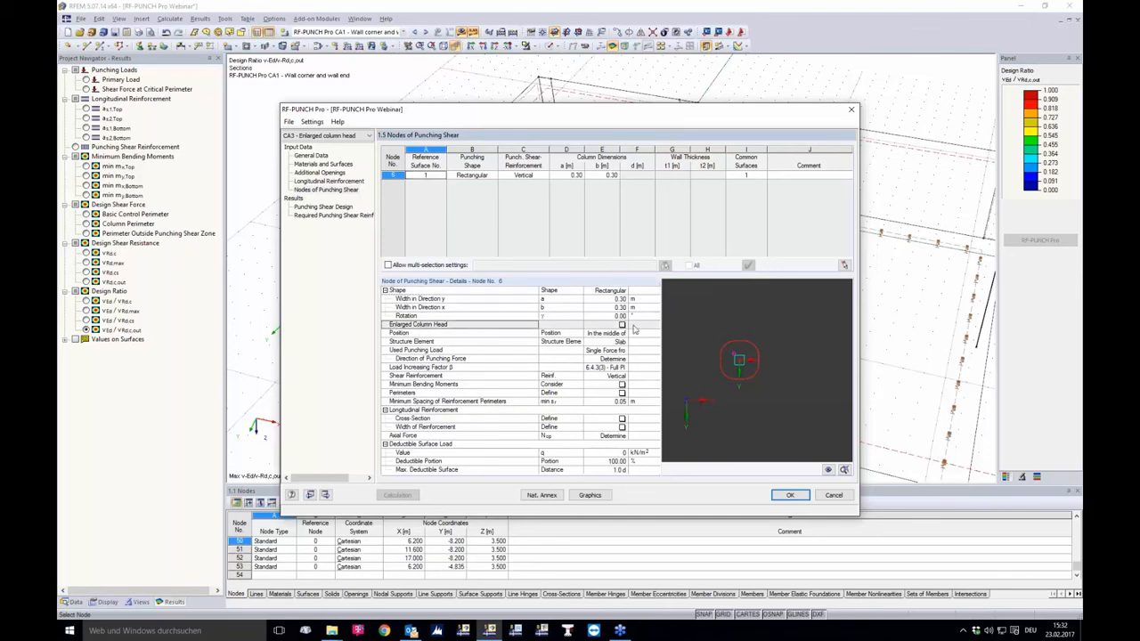
left_click(623, 326)
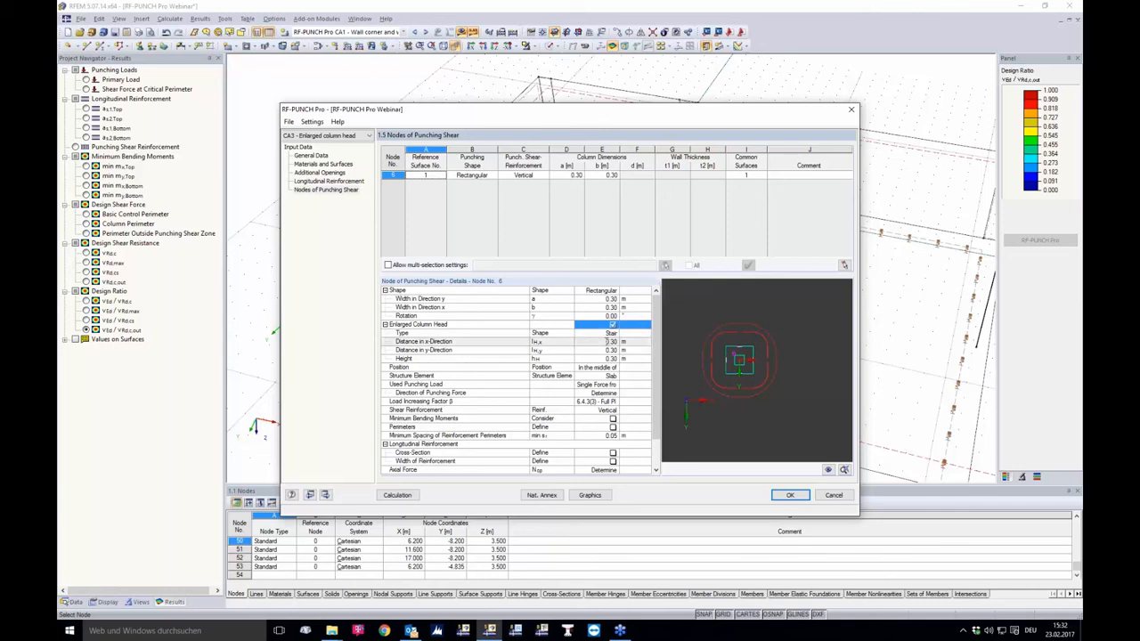
Step: Try a distance of 0.45 m in x-direction for the enlarged column head and reset it to 0.30 m
left_click(609, 341)
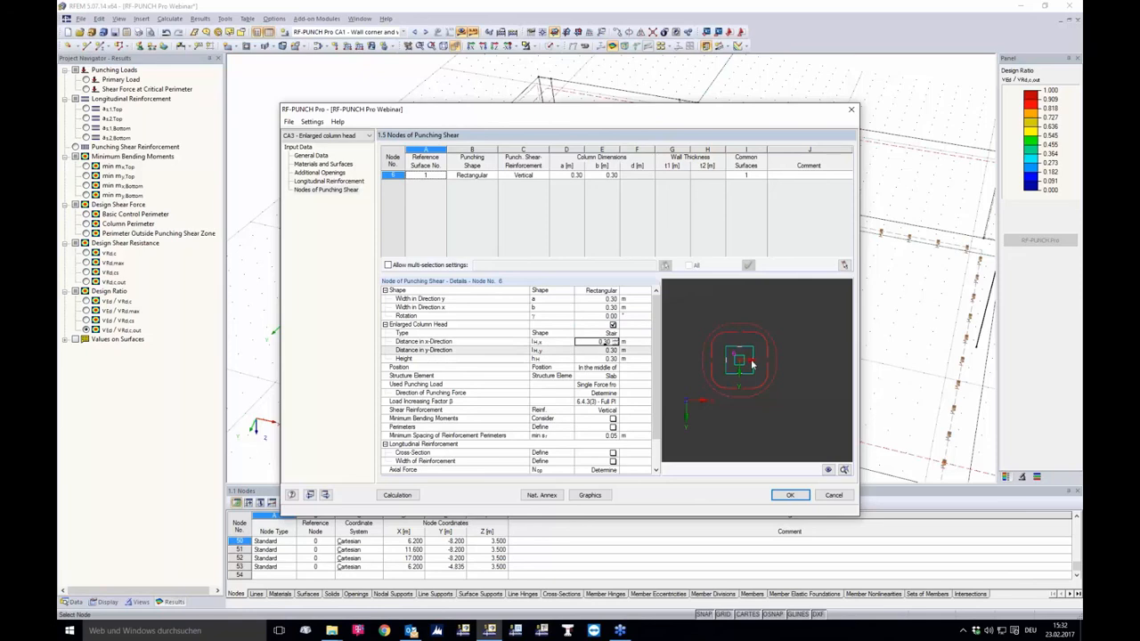
scroll(753, 364, "up", 5)
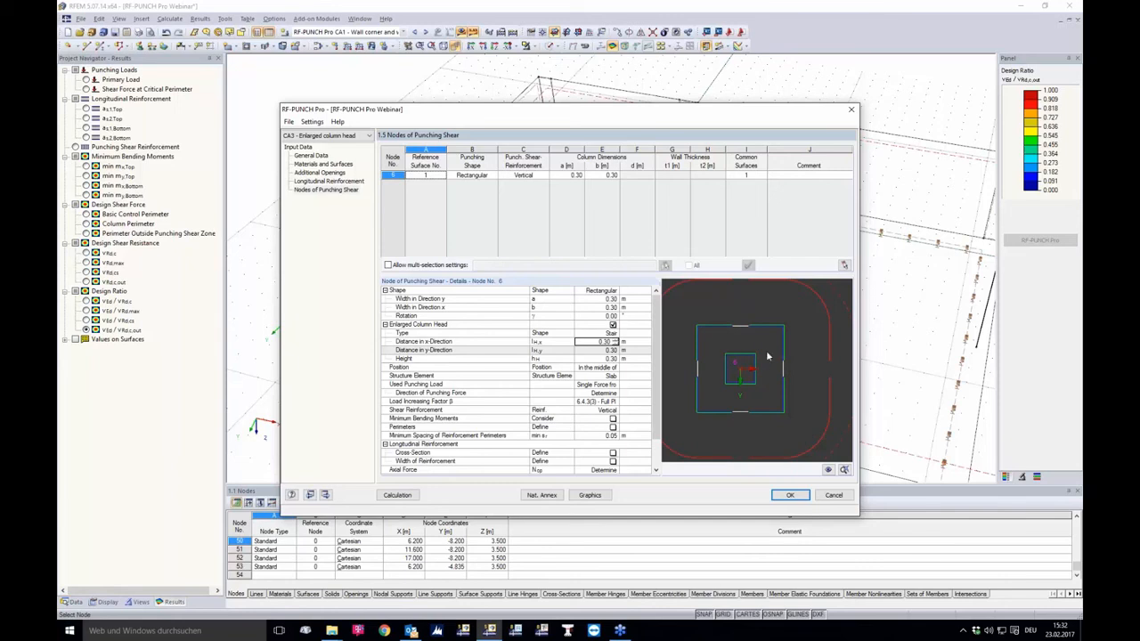
scroll(783, 354, "down", 2)
scroll(784, 360, "down", 1)
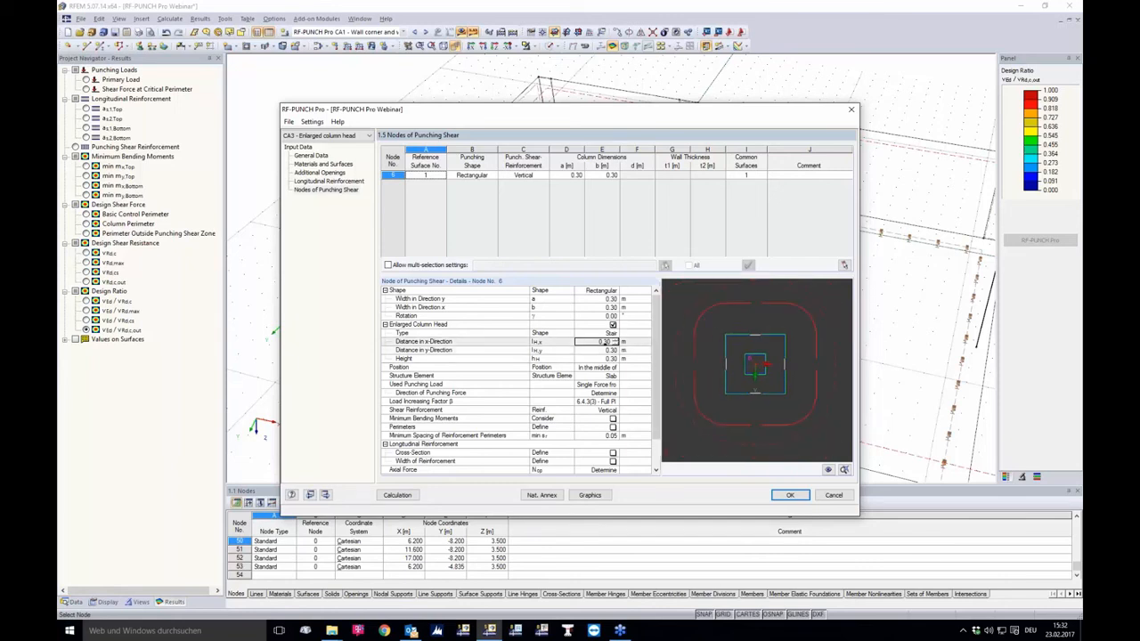
left_click(614, 340)
left_click(614, 339)
left_click(615, 339)
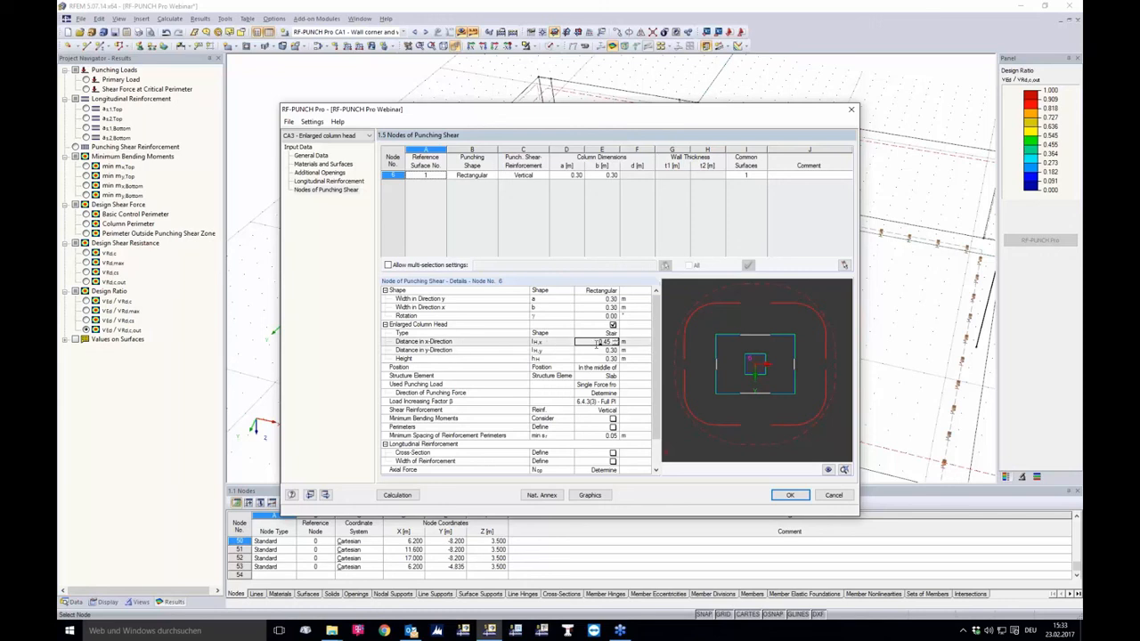
type("0.30")
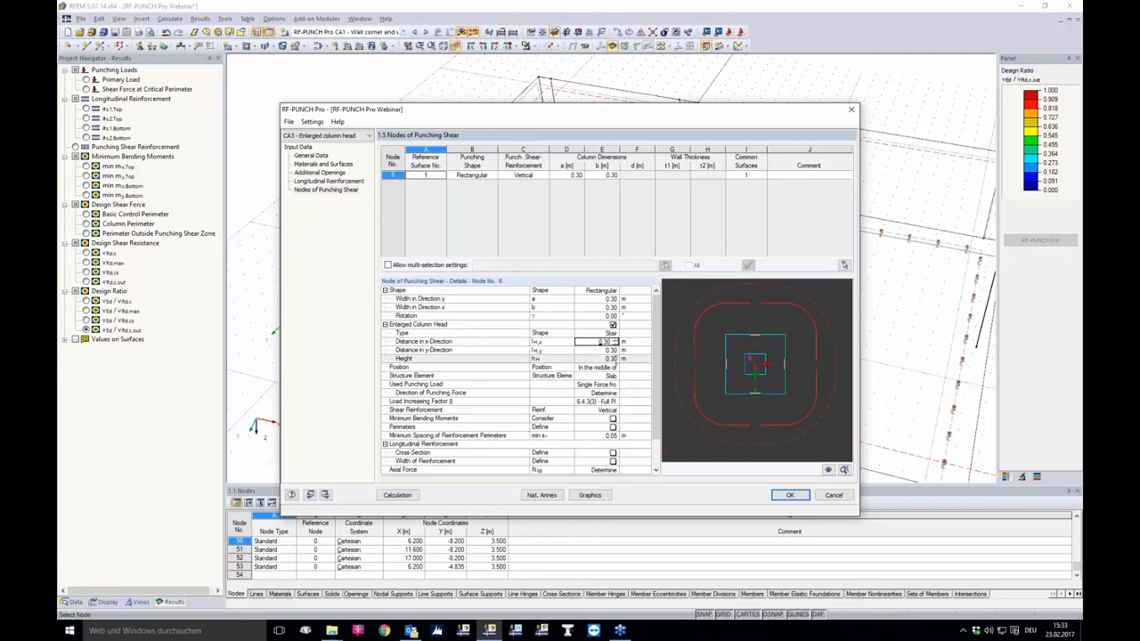
Step: Set the height of the enlarged column head to 0.10 m
left_click(623, 359)
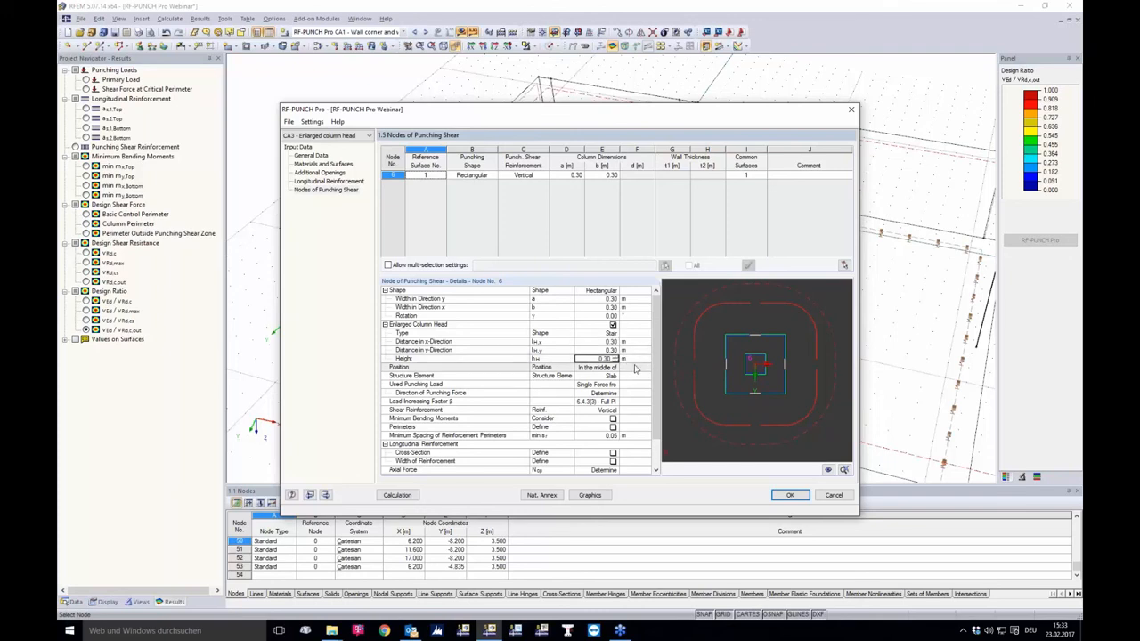
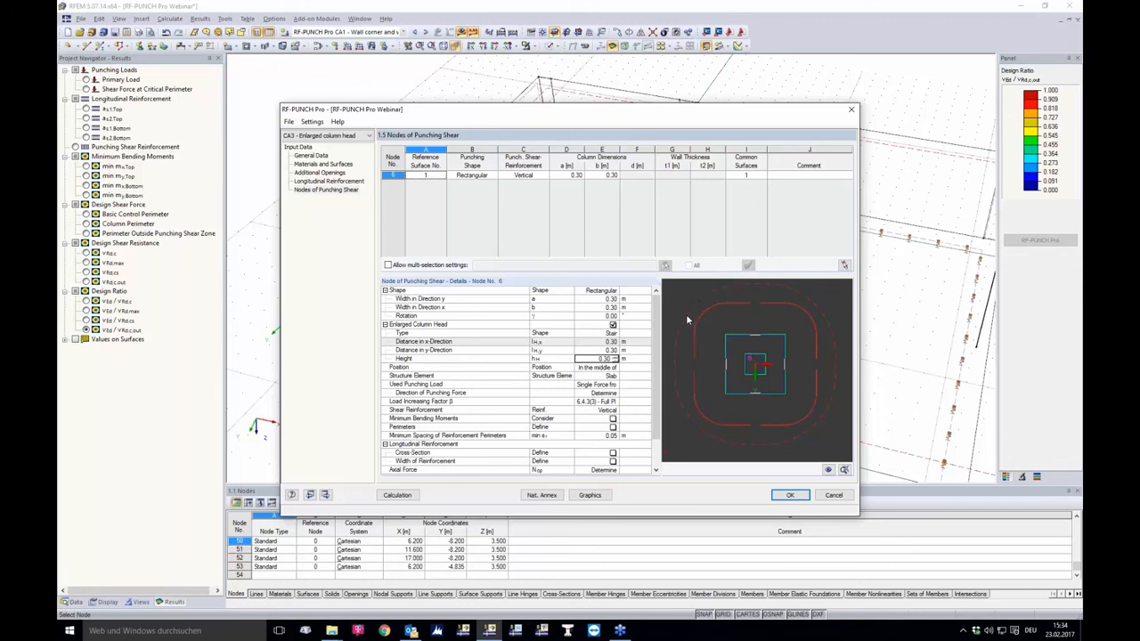
left_click(615, 360)
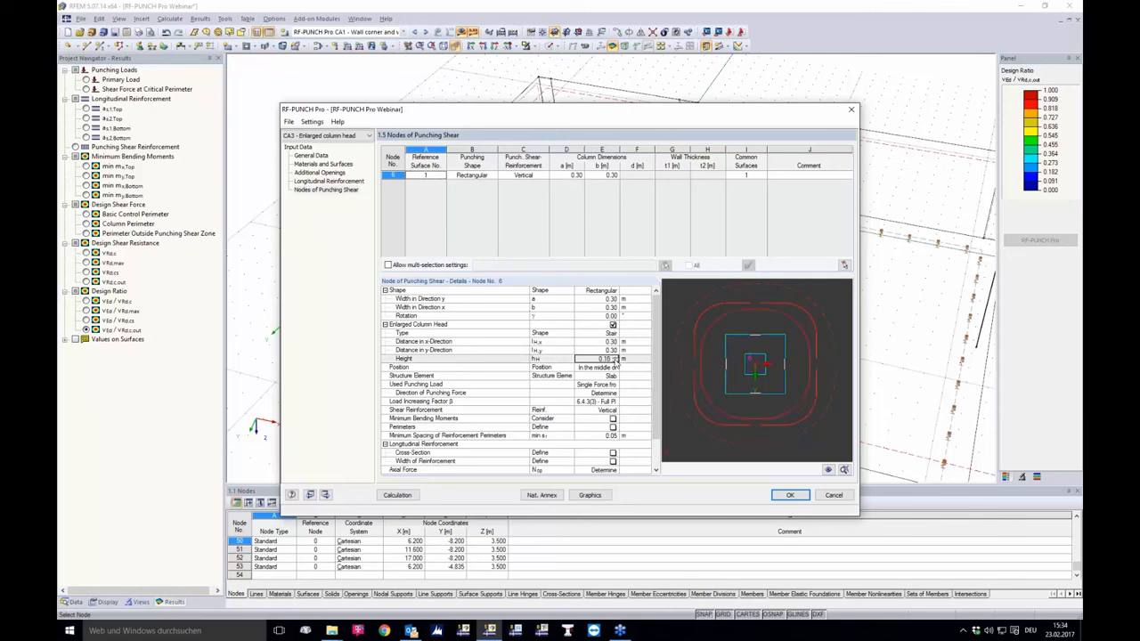
left_click(615, 362)
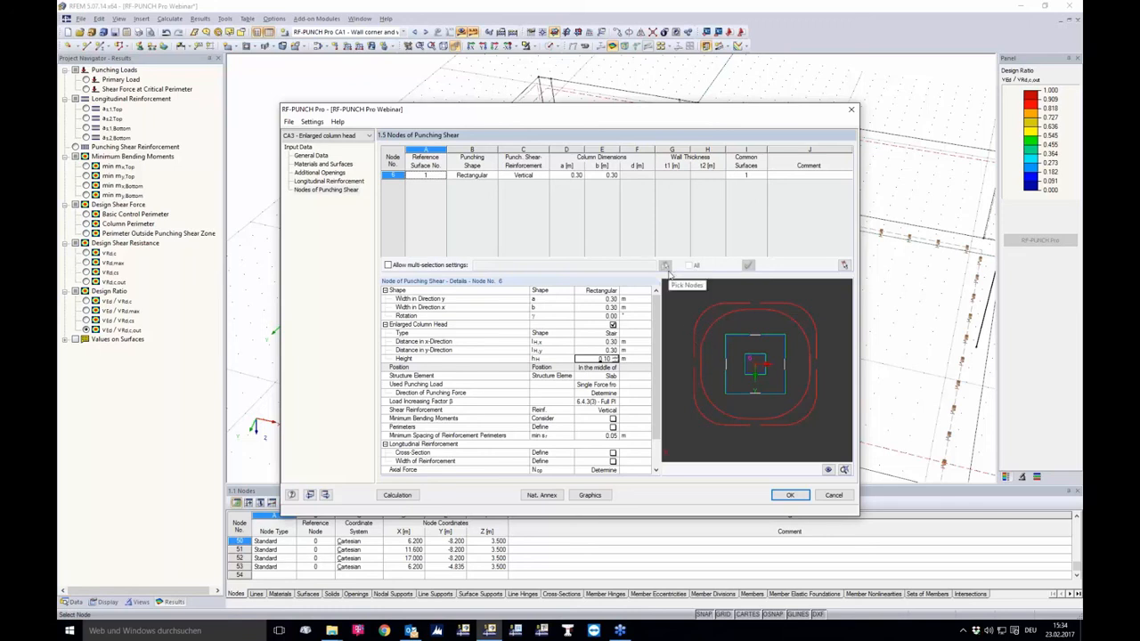
Step: Recalculate case CA3 and examine the punching shear results and critical perimeter of the enlarged column head component
left_click(398, 495)
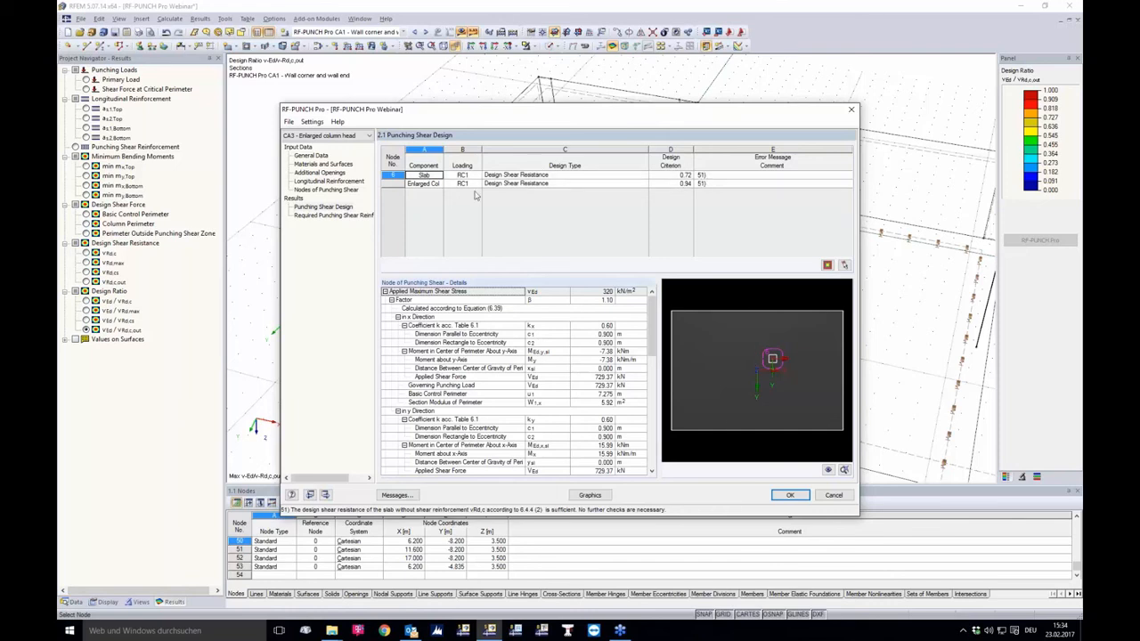
left_click(433, 186)
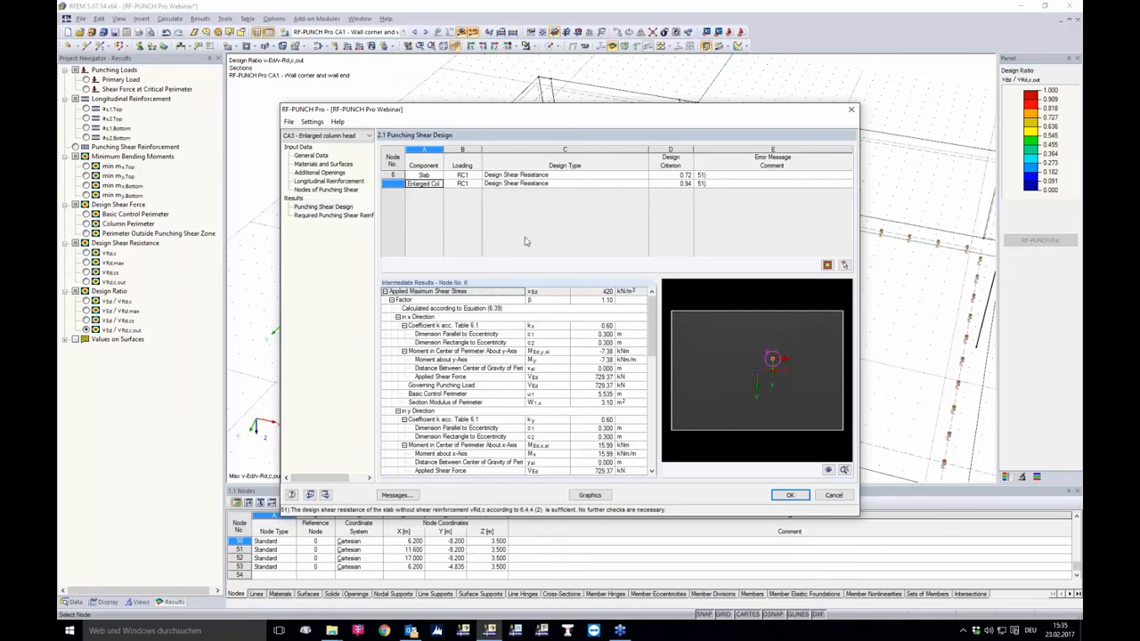
scroll(747, 342, "up", 5)
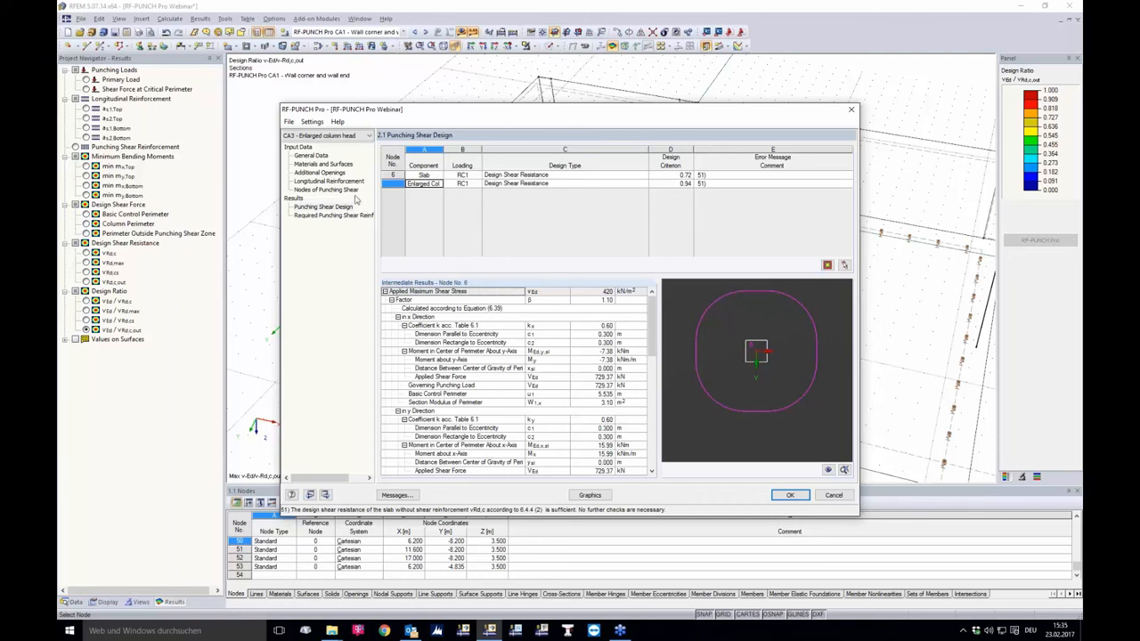
Step: Display the CA3 results graphically in the model, showing the design ratio vEd/vRd,c around column node 6
left_click(590, 495)
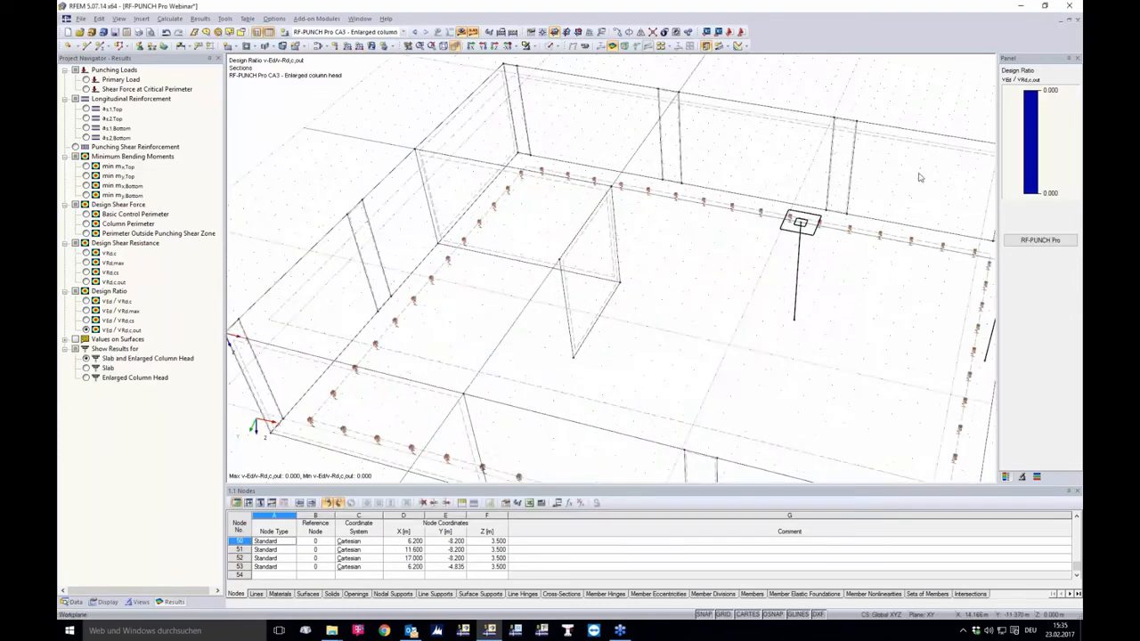
middle_click_drag(640, 158, 652, 267)
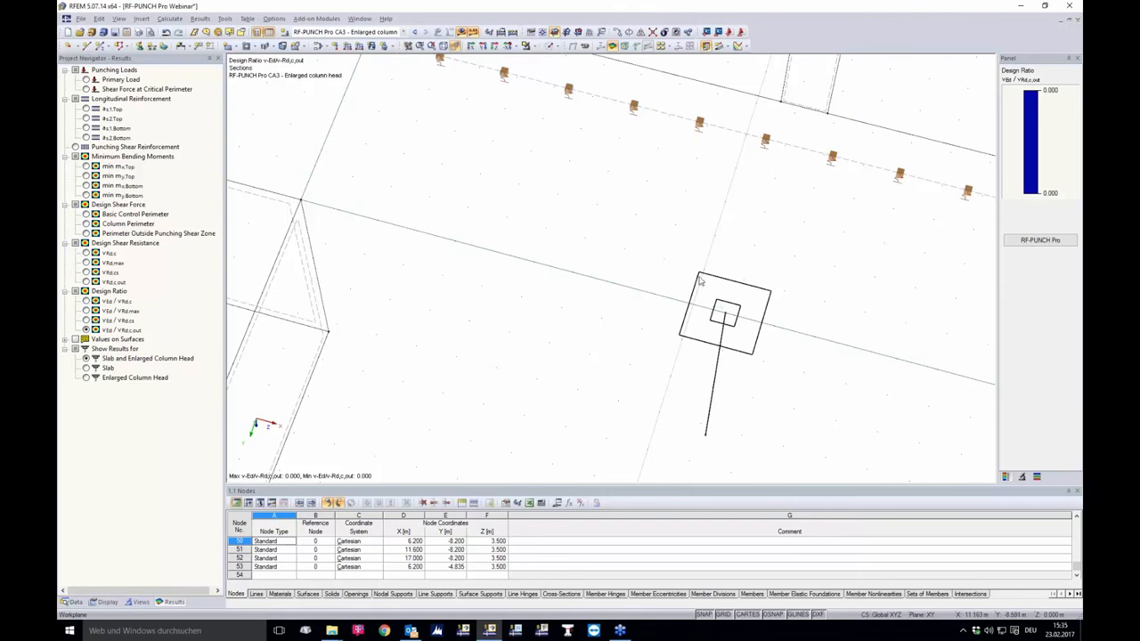
left_click(86, 302)
left_click(85, 302)
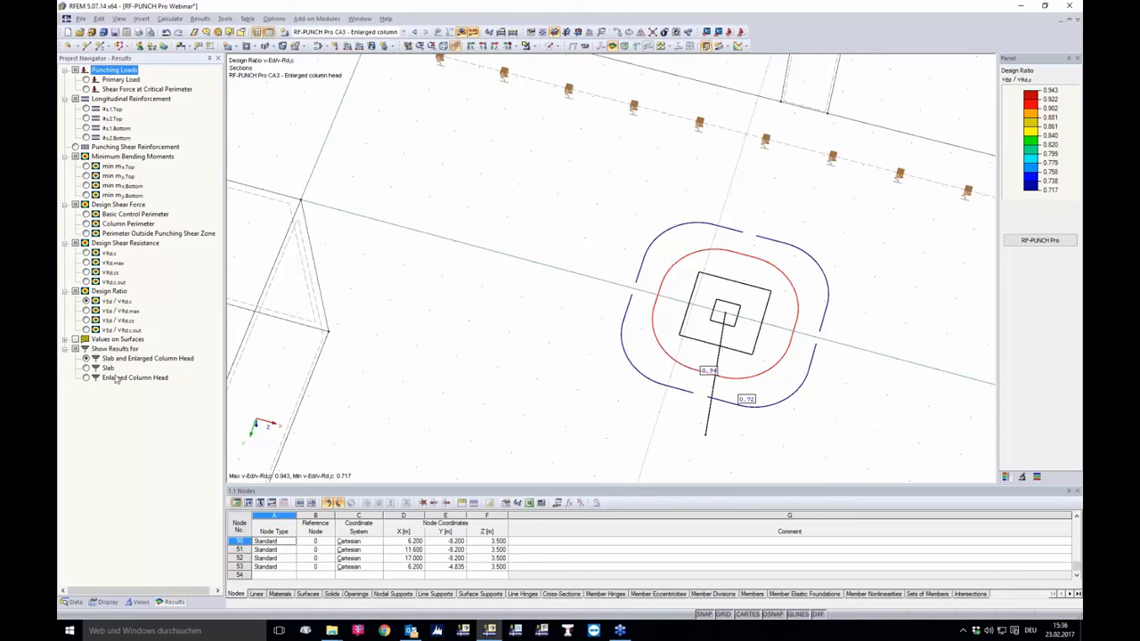
Step: Compare the vEd/vRd,c results shown for the slab only and for the enlarged column head only
left_click(86, 367)
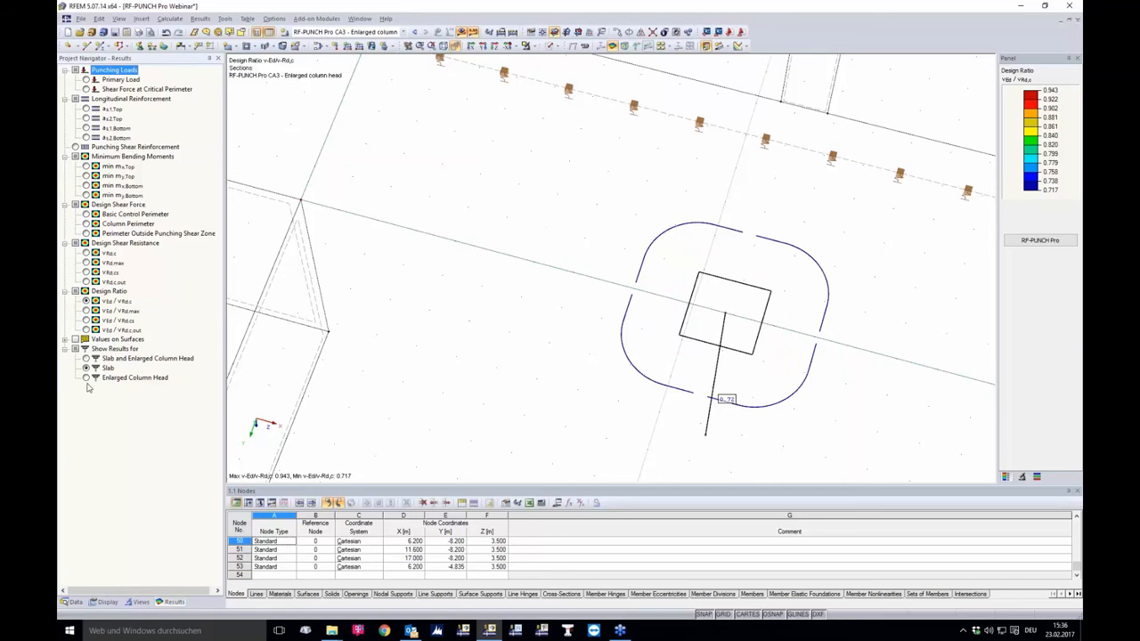
left_click(85, 378)
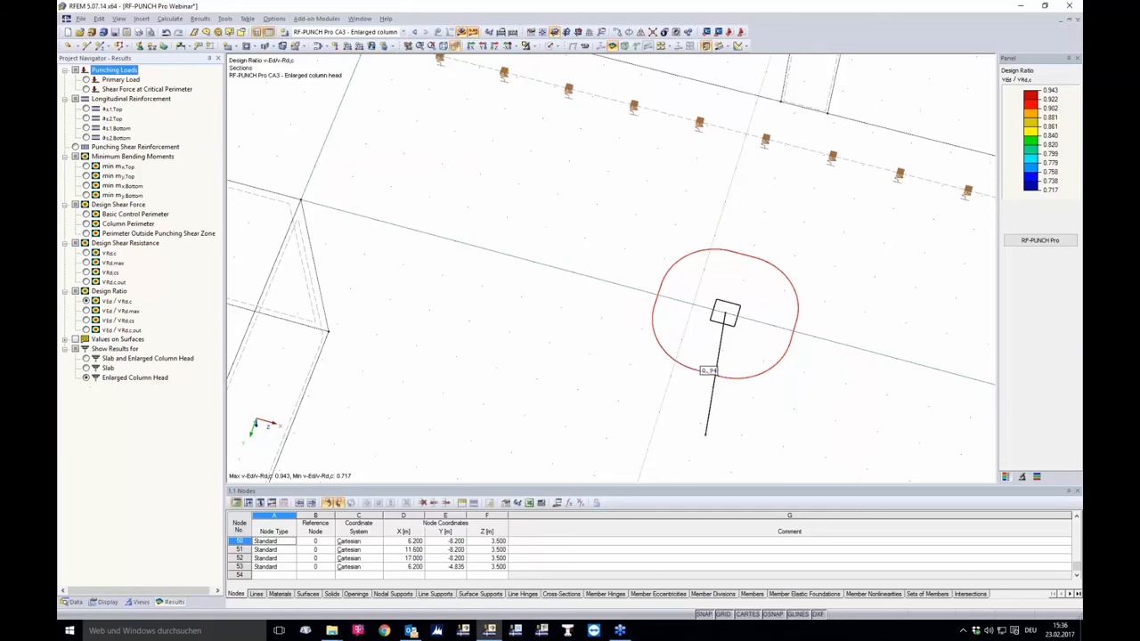
left_click(103, 370)
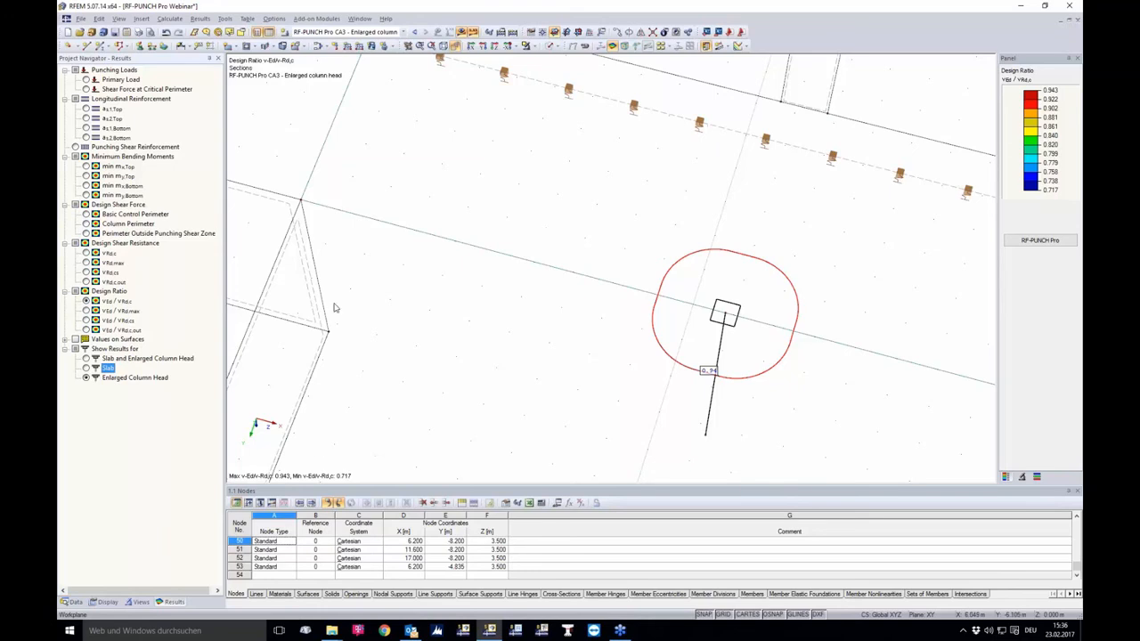
Step: Create a new RF-PUNCH Pro design case no. 4 with the description "Foundation slab"
left_click(1037, 241)
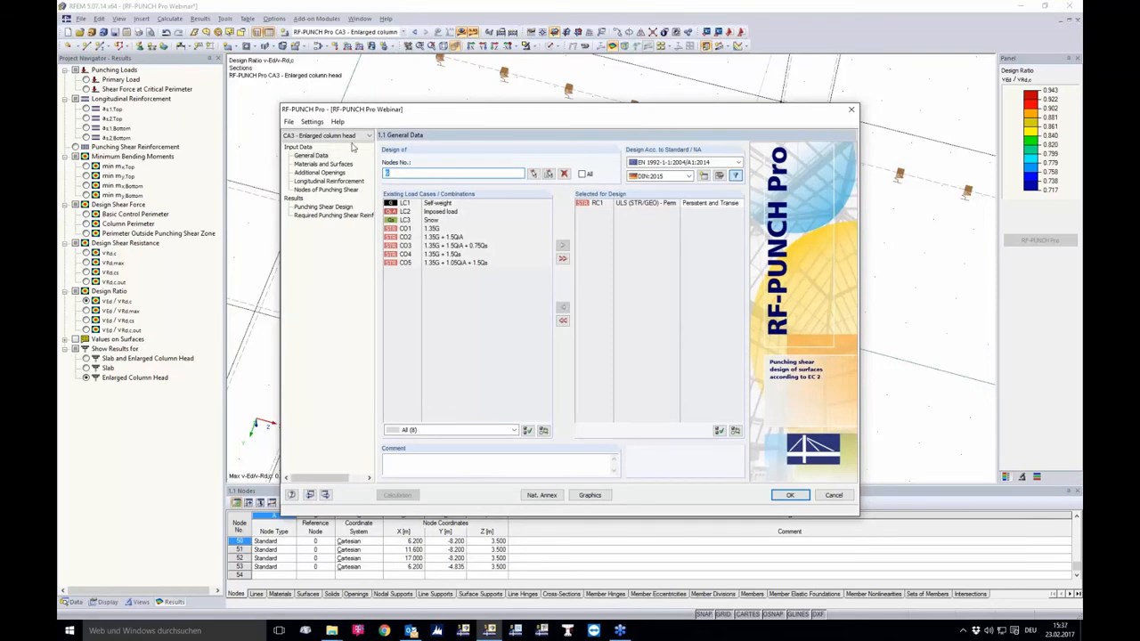
left_click(290, 124)
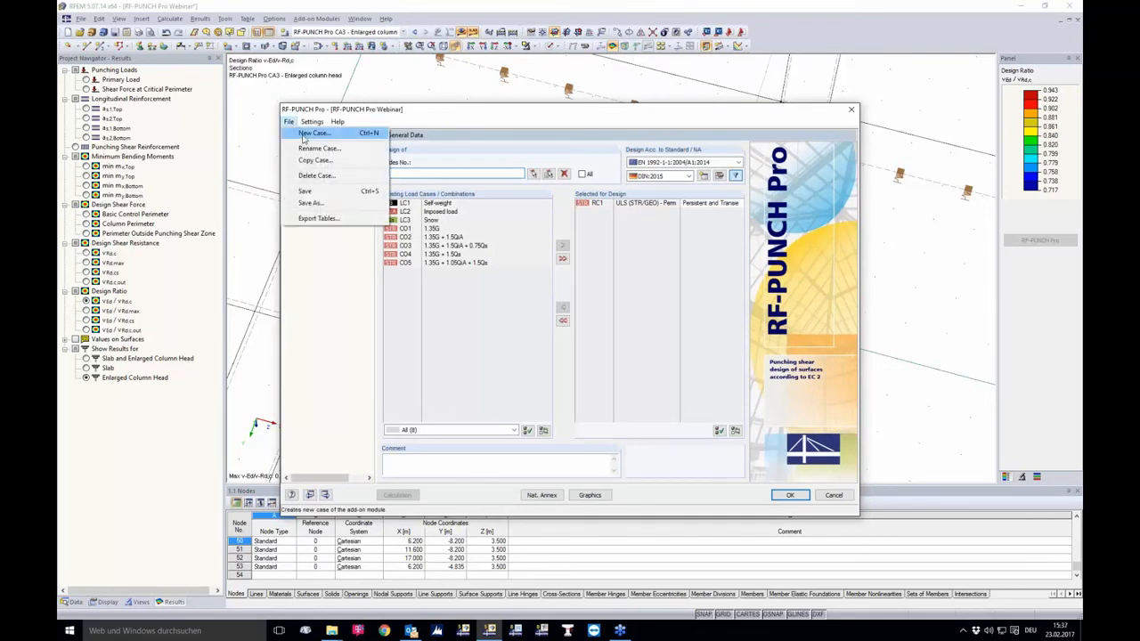
left_click(305, 135)
left_click(600, 310)
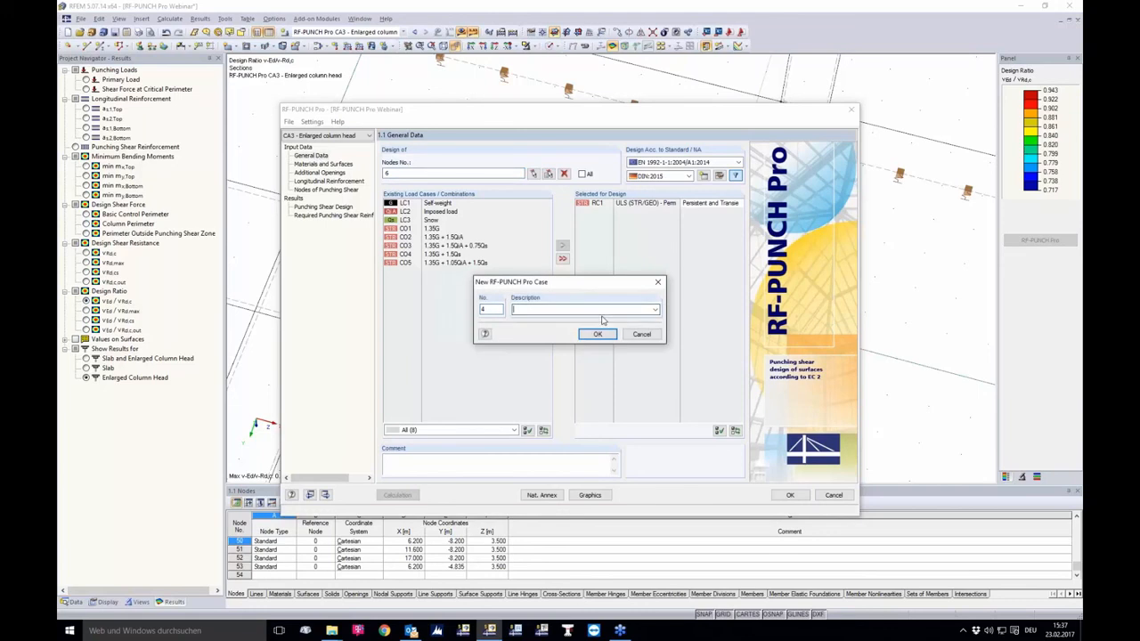
type("Foundation slab")
key("Return")
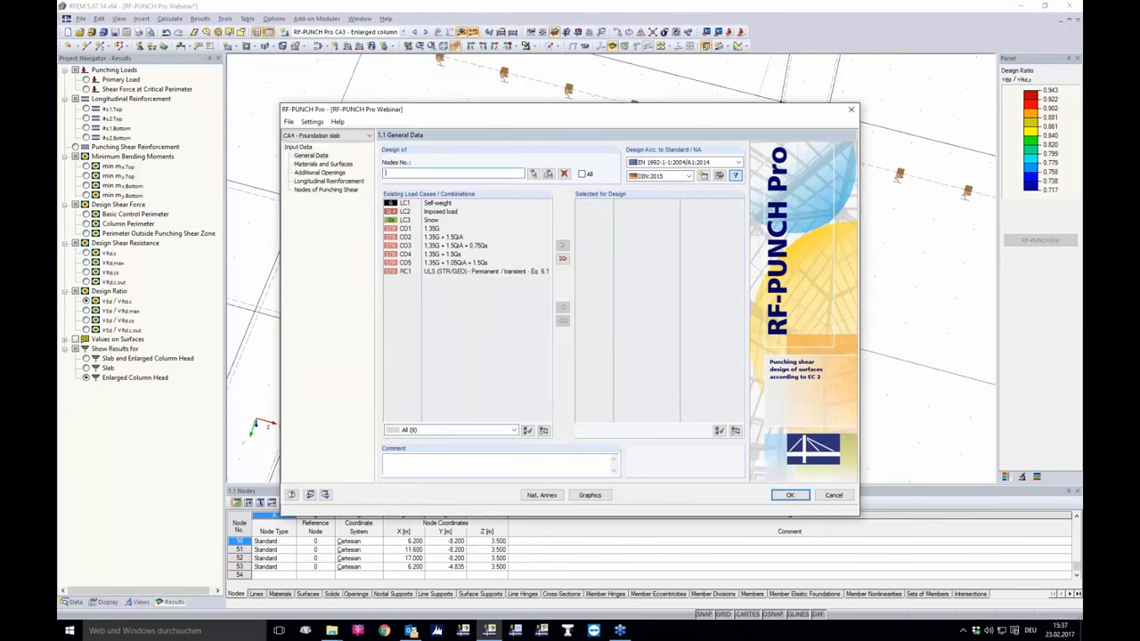
Step: Select result combination RC1 for design in case CA4 and assign wall nodes 50 and 53 by picking them in the model
left_click(431, 270)
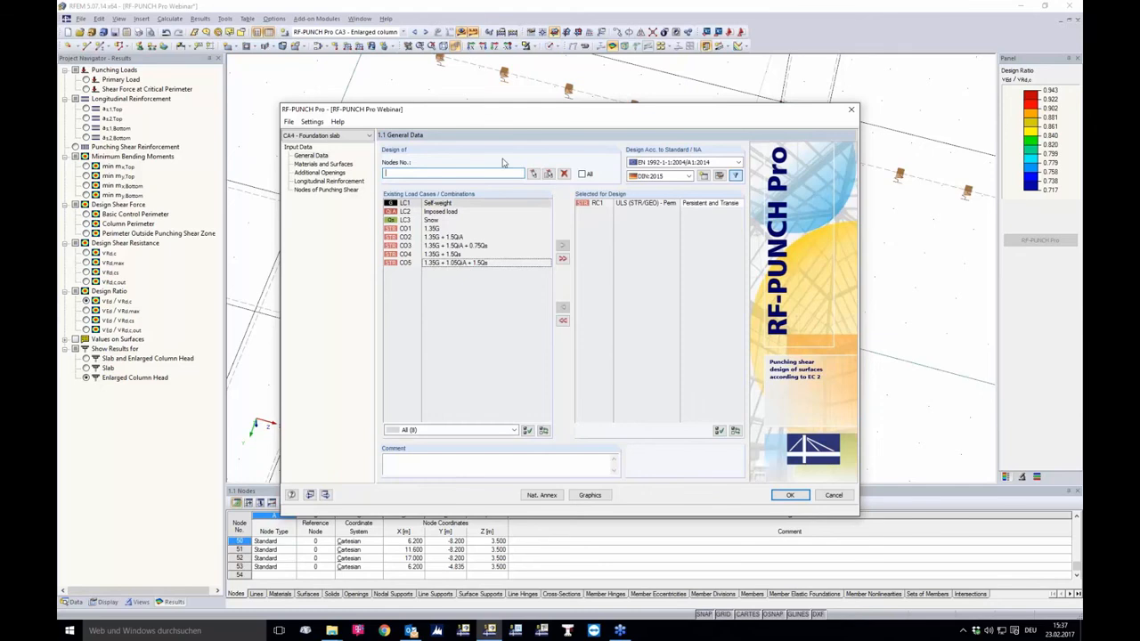
left_click(533, 174)
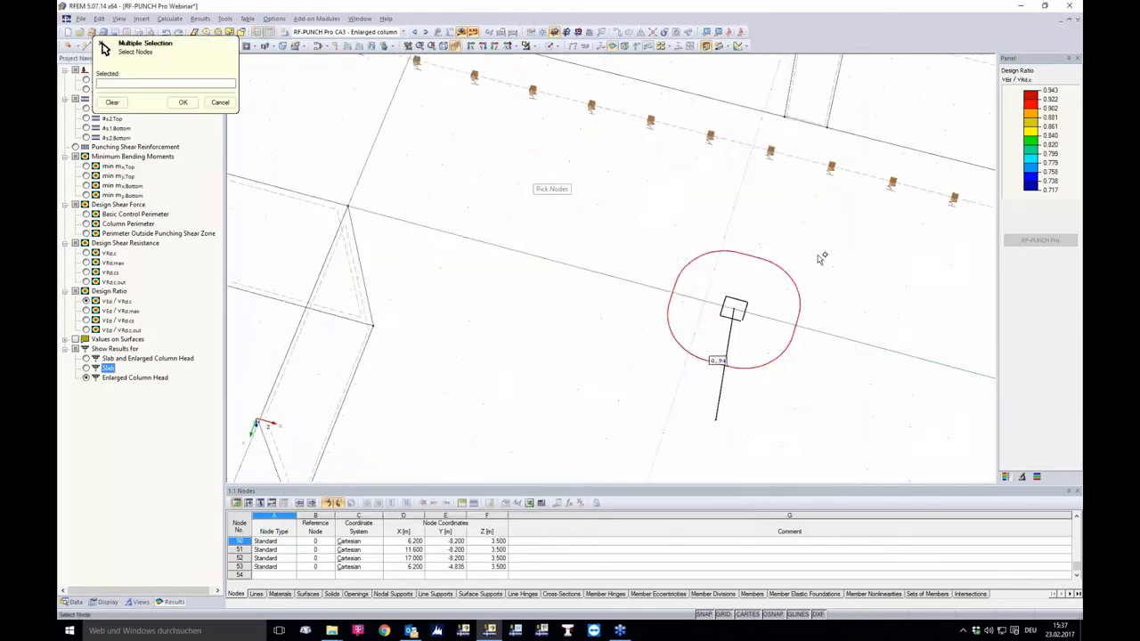
scroll(748, 278, "up", 5)
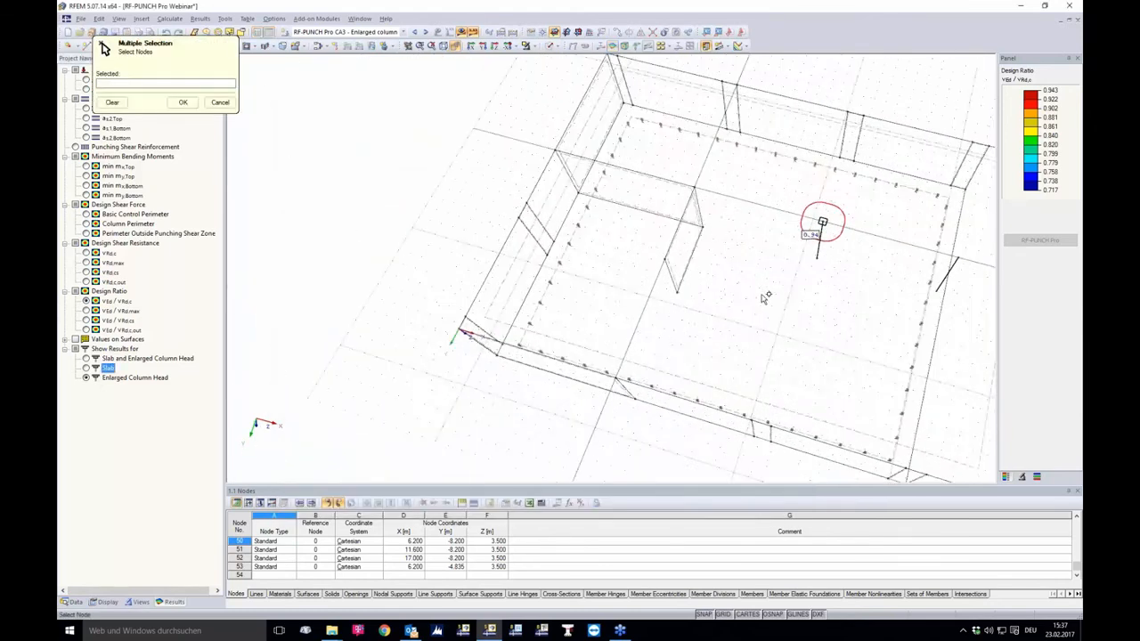
left_click(711, 235)
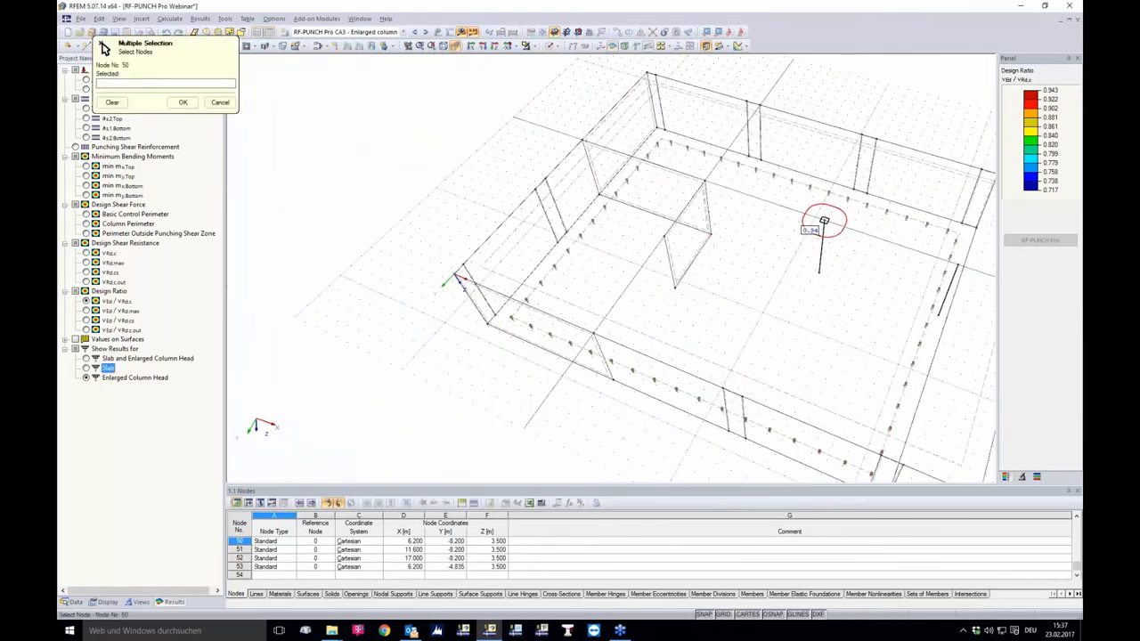
left_click(675, 287)
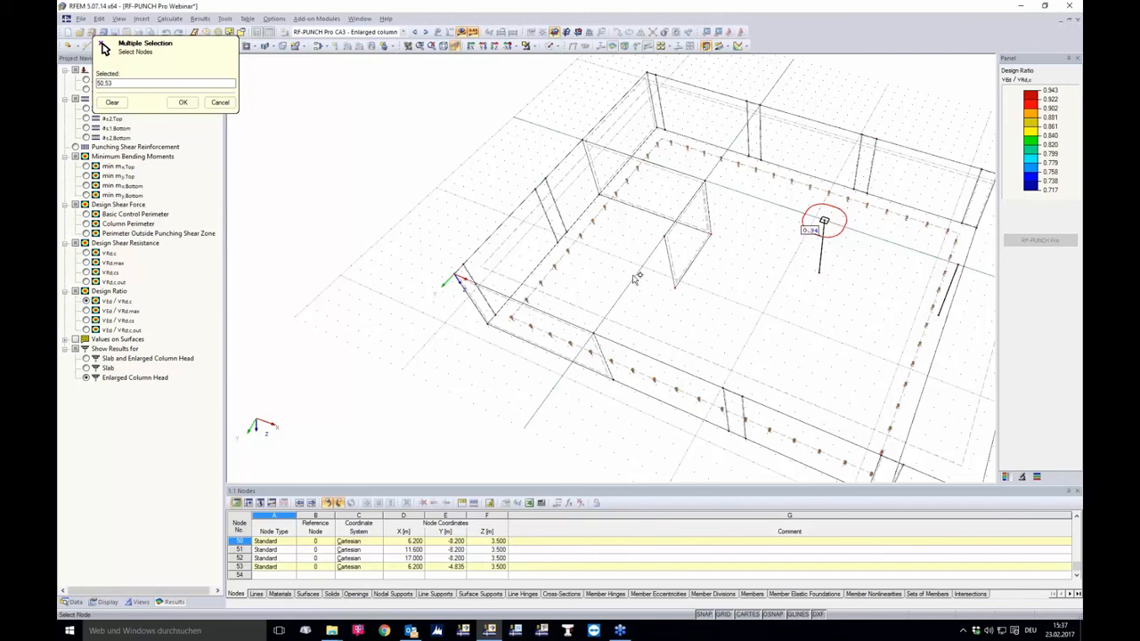
left_click(181, 103)
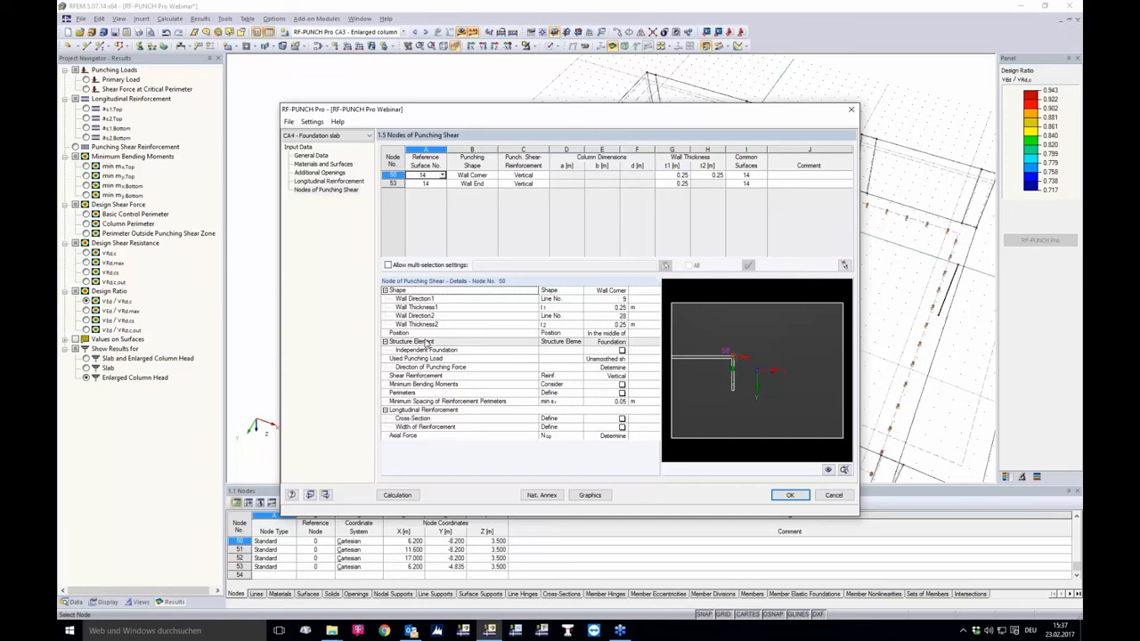
Step: Check that node 50 is treated as a Foundation structure element, and review the punching details of wall end node 53
left_click(617, 344)
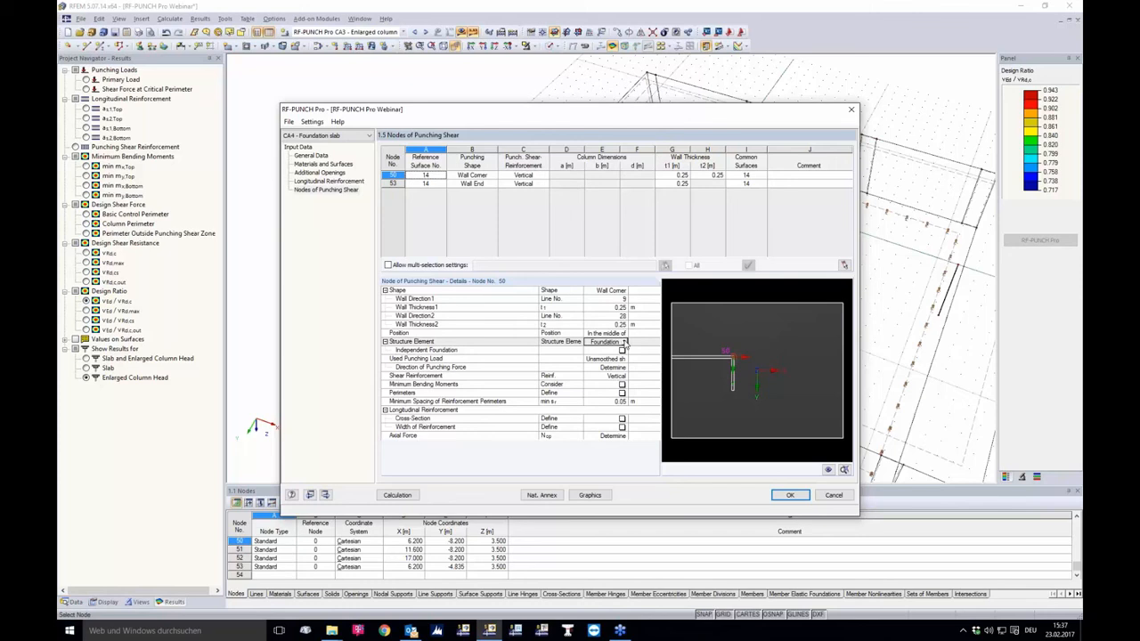
left_click(625, 344)
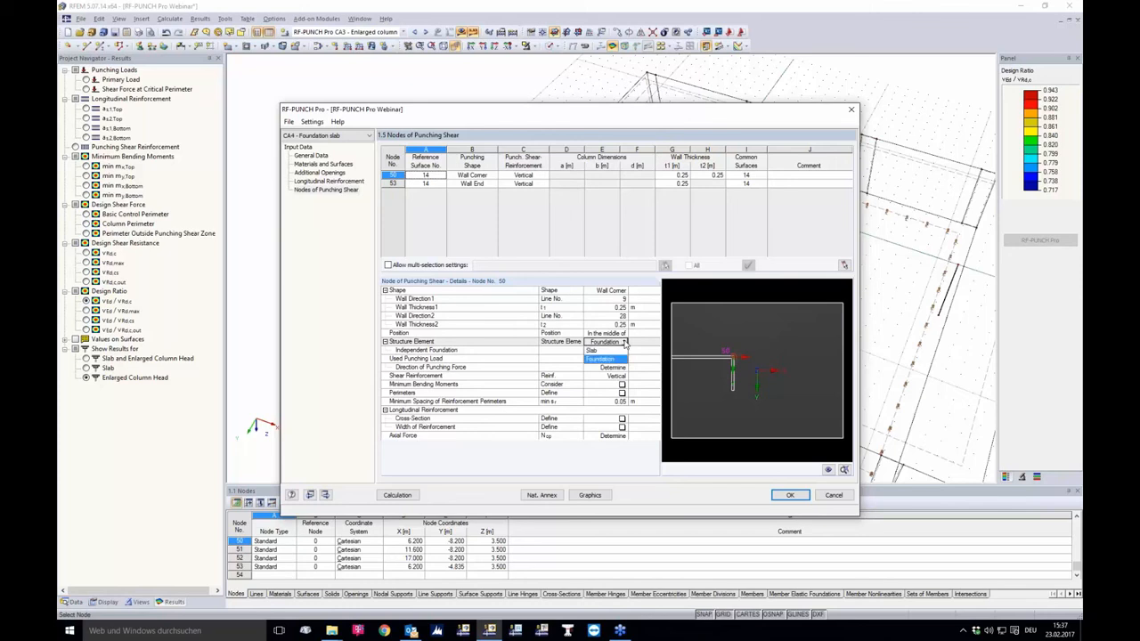
left_click(625, 344)
left_click(424, 183)
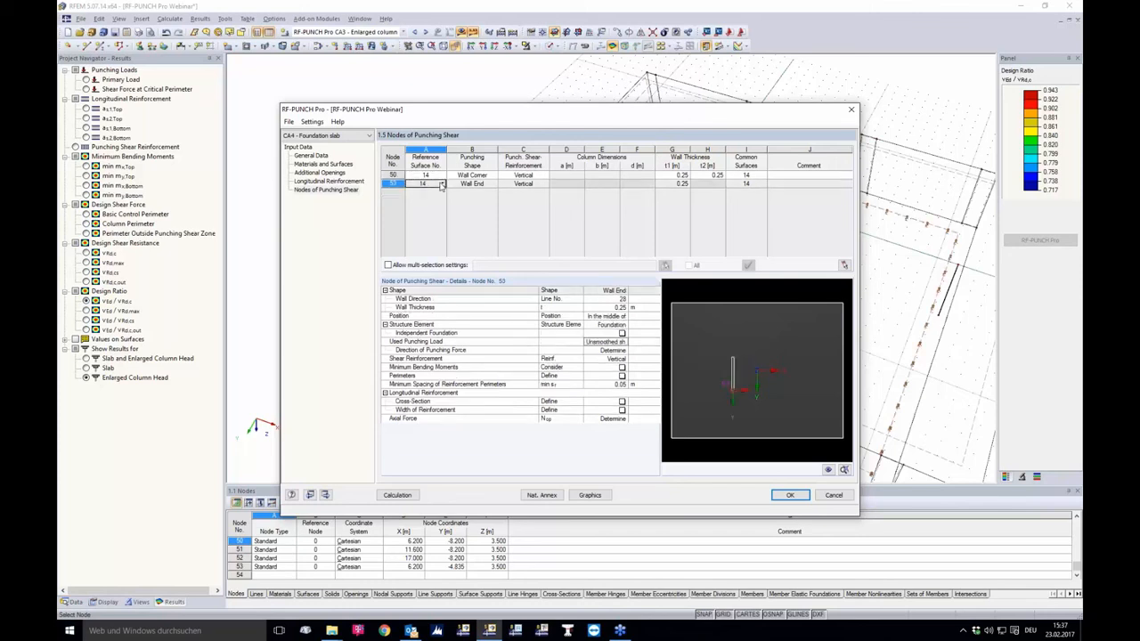
left_click(485, 301)
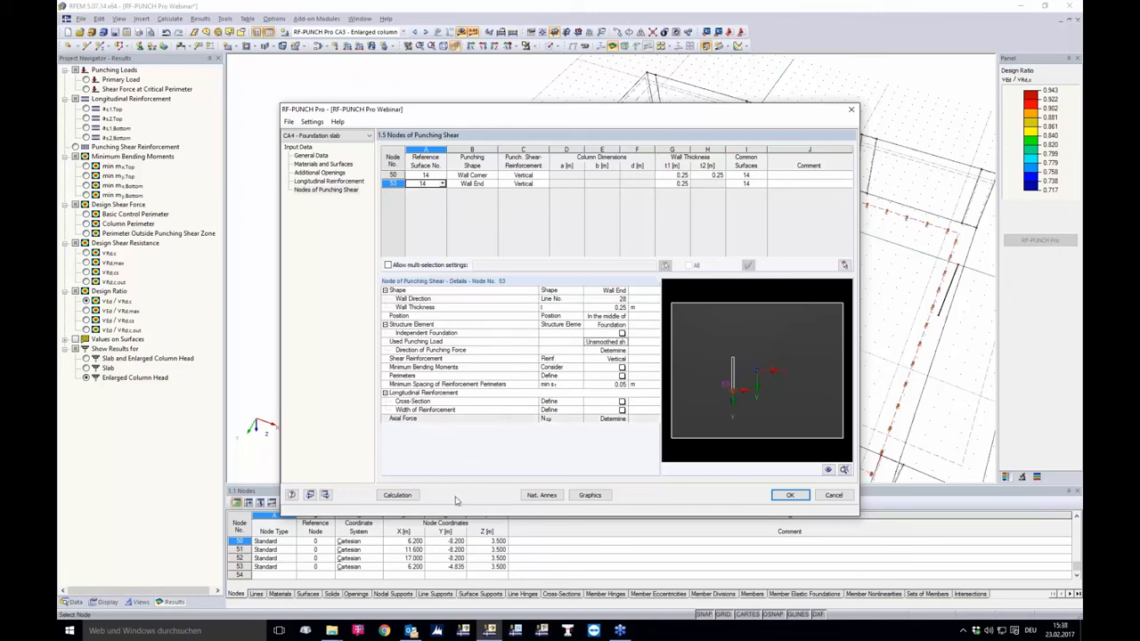
Step: Calculate design case CA4 and examine the basic control perimeter around wall corner node 50 up close
left_click(400, 497)
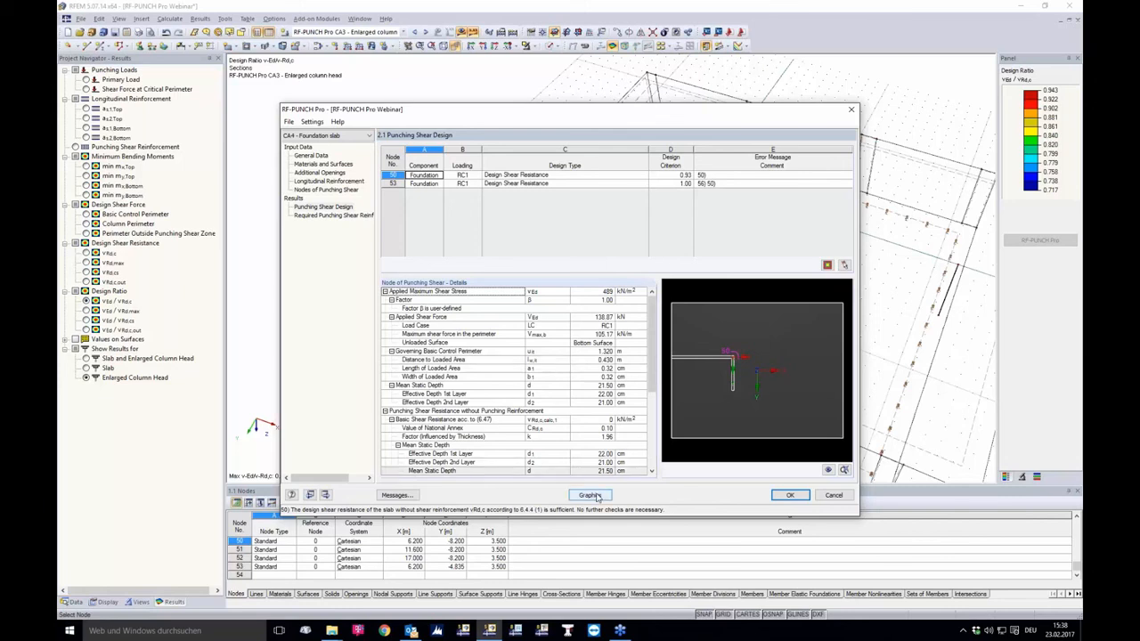
scroll(734, 354, "up", 7)
scroll(794, 348, "up", 2)
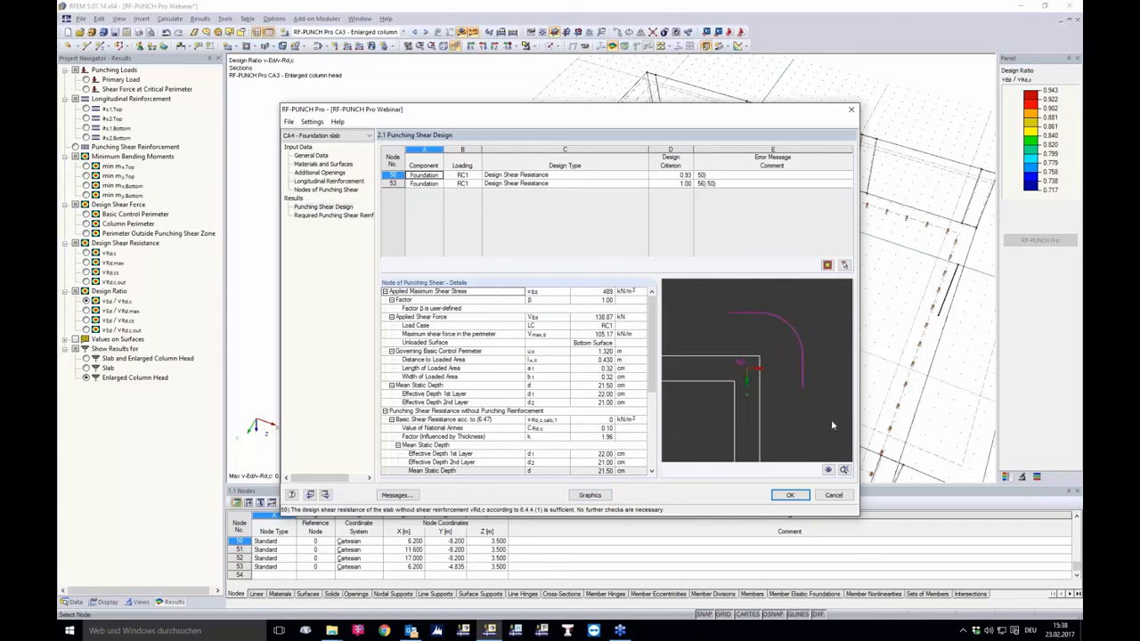
scroll(762, 349, "down", 1)
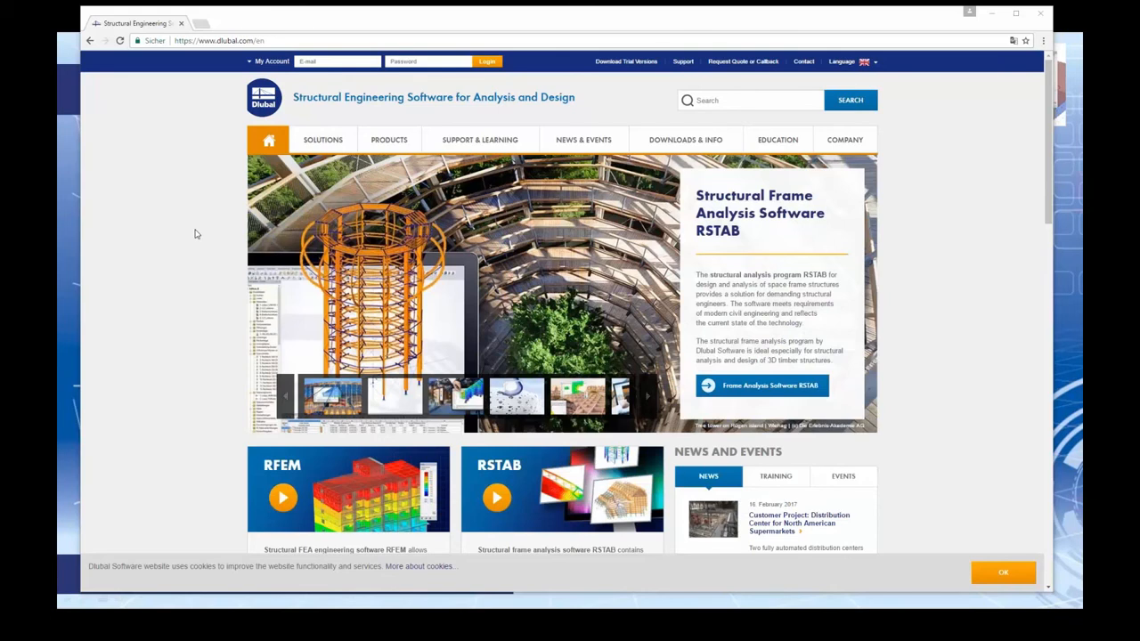
Step: Open the RFEM reinforced concrete add-on modules page on the Dlubal website and find the RF-PUNCH Pro entry
scroll(196, 233, "down", 2)
scroll(169, 230, "up", 2)
mouse_move(321, 145)
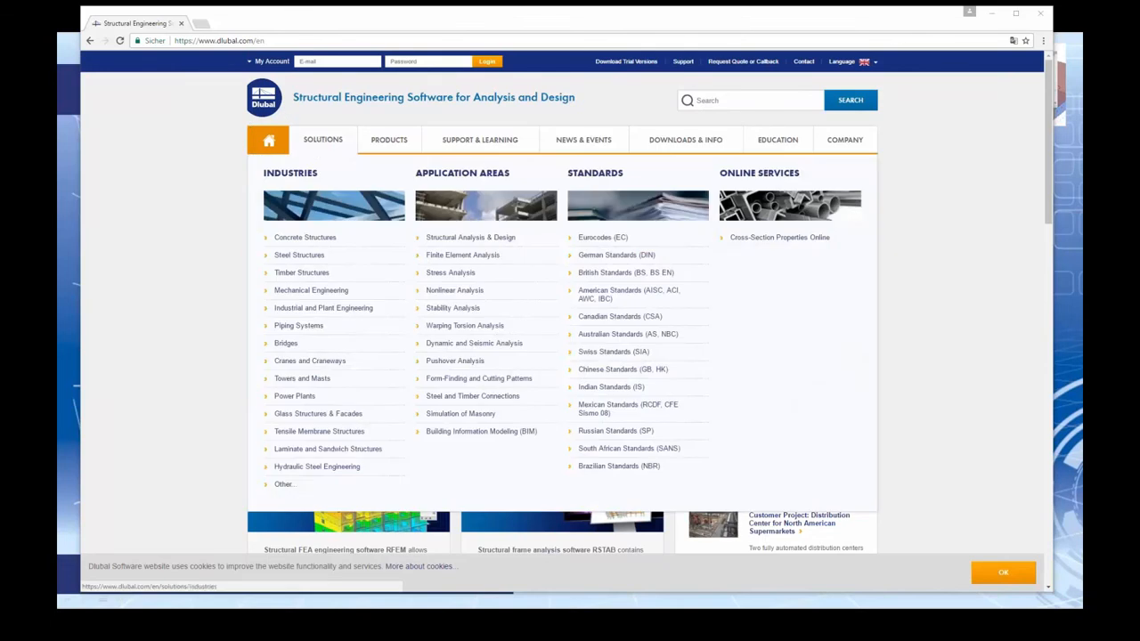
mouse_move(371, 144)
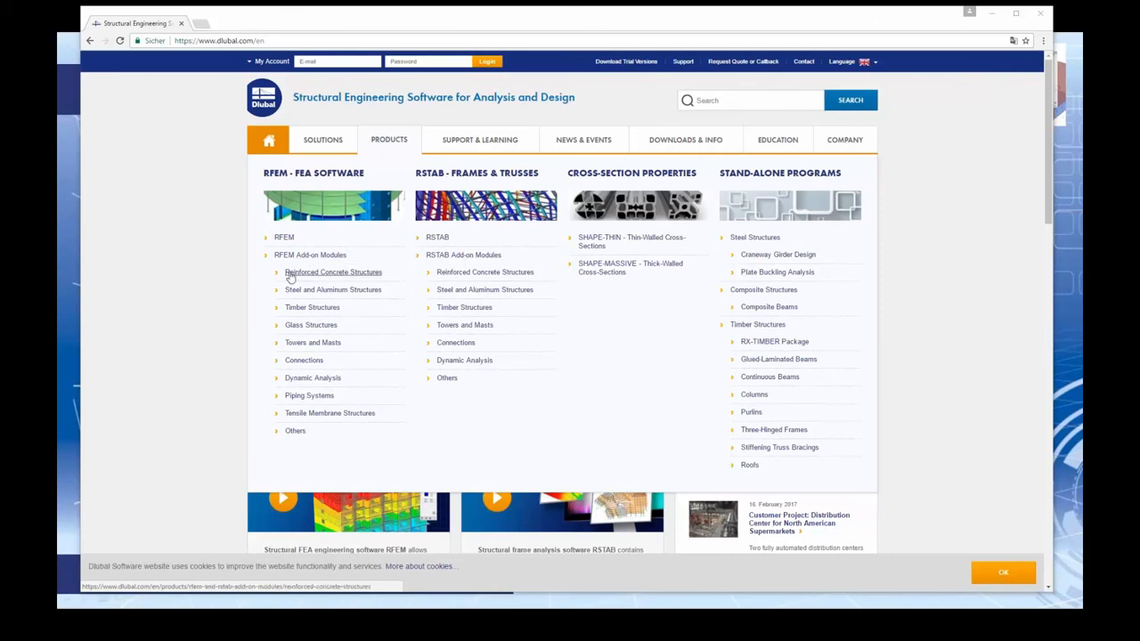
left_click(332, 274)
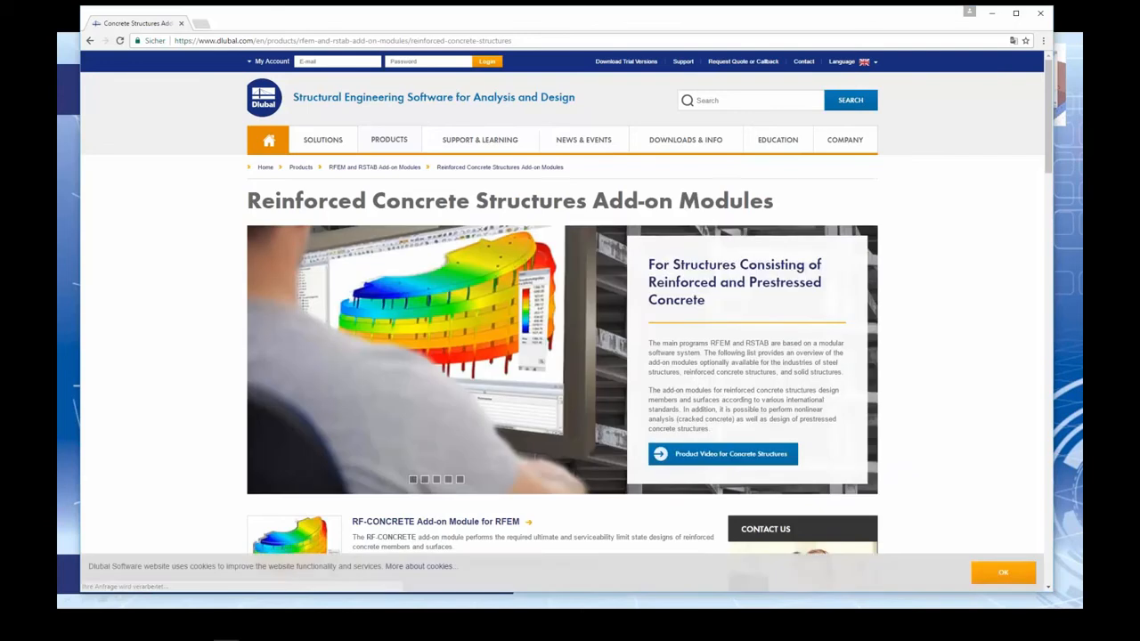
scroll(566, 320, "down", 3)
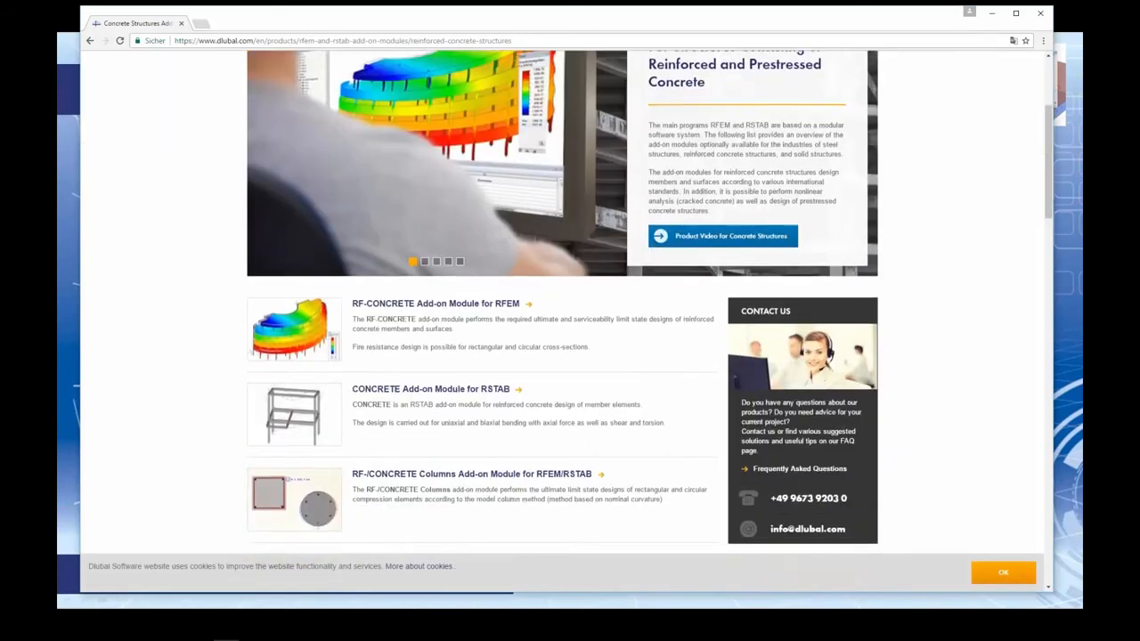
scroll(510, 297, "down", 3)
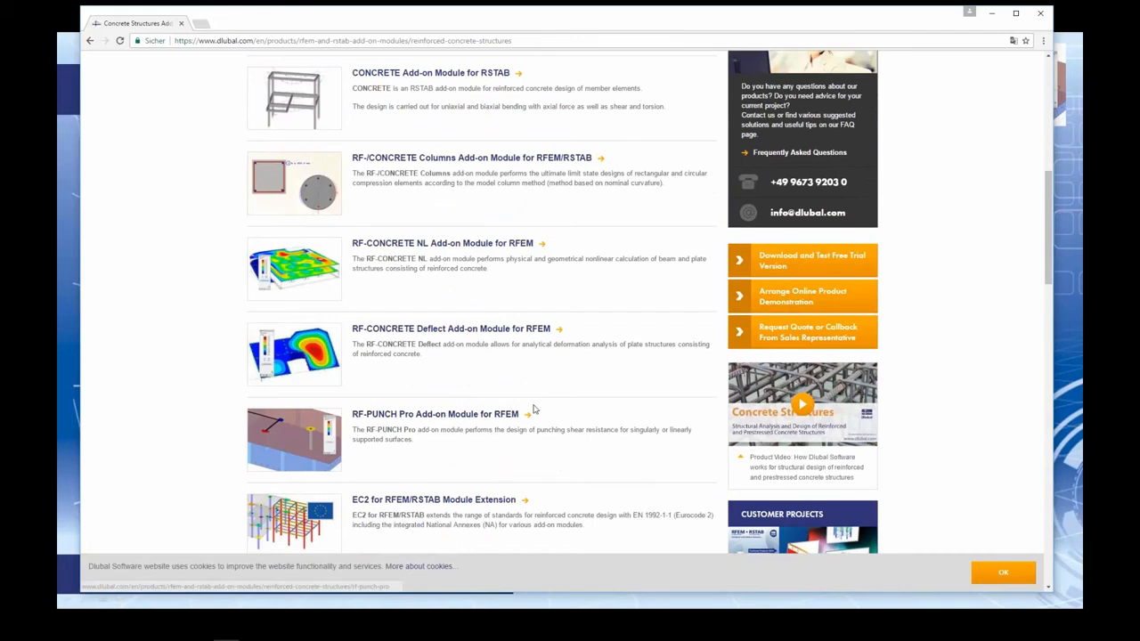
scroll(534, 409, "up", 6)
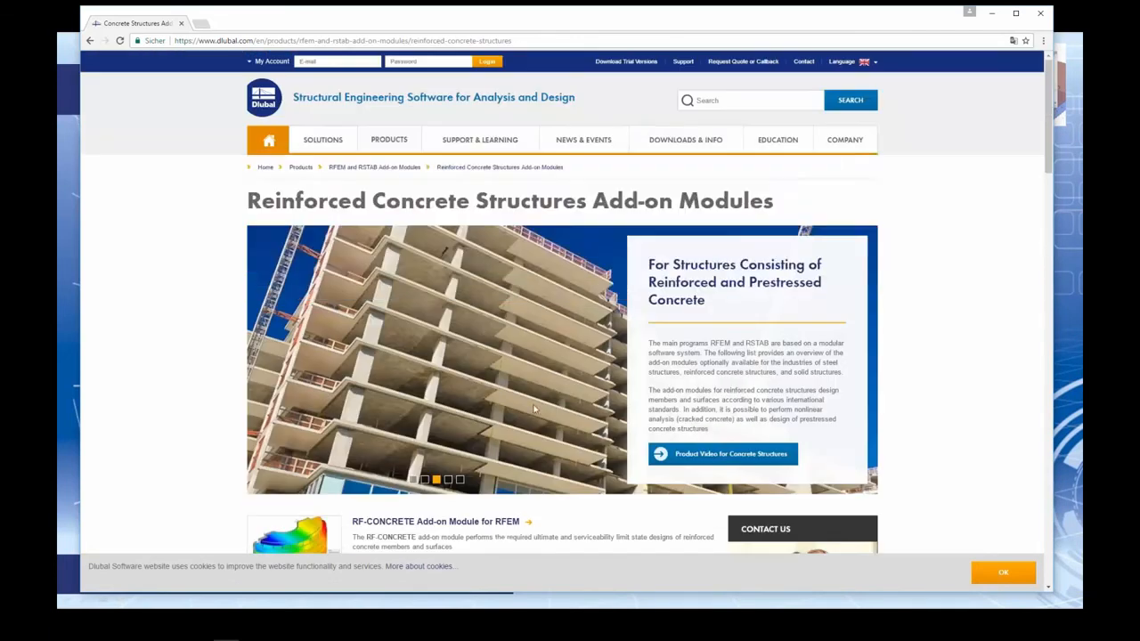
Step: Look over the website's downloads and events offerings, and browse the upcoming events on the Trade Fairs & Conferences page
mouse_move(682, 140)
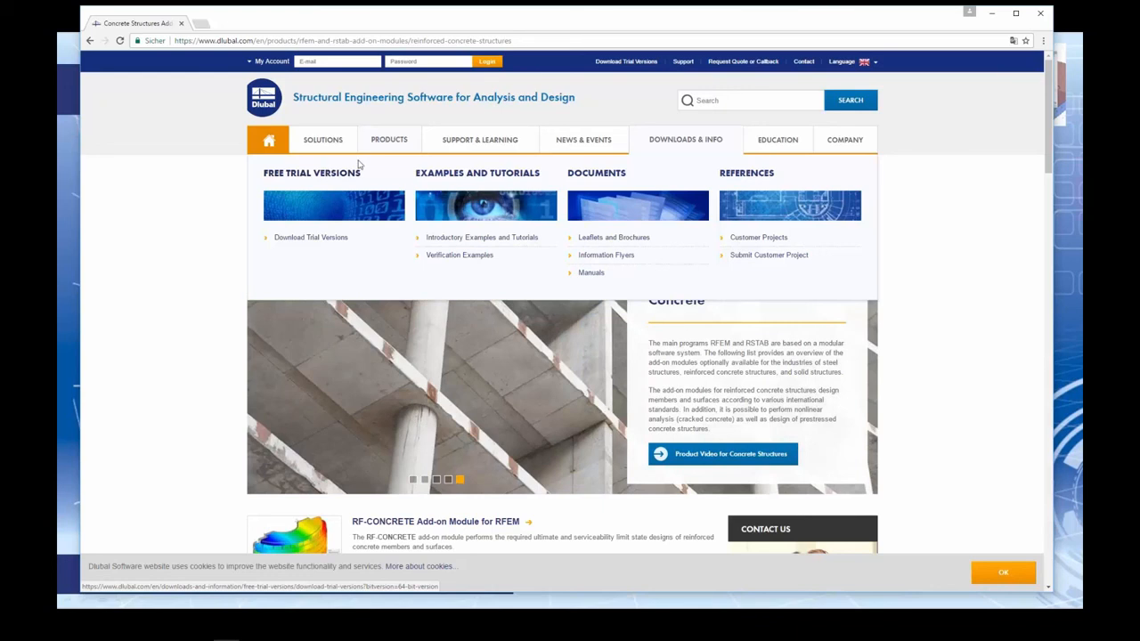
mouse_move(542, 158)
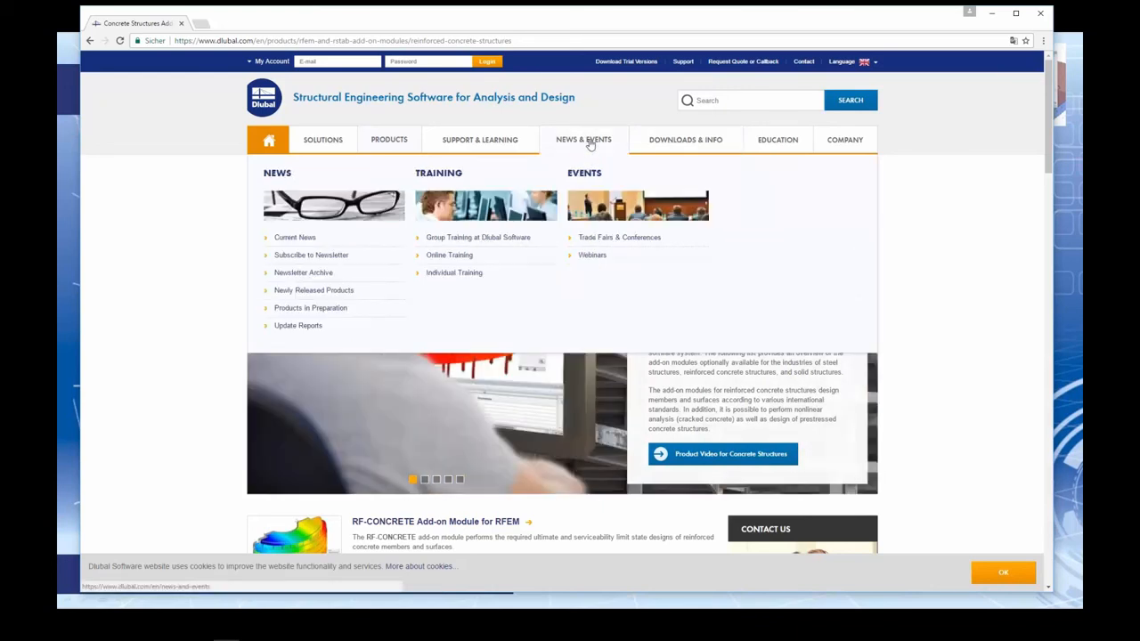
left_click(609, 240)
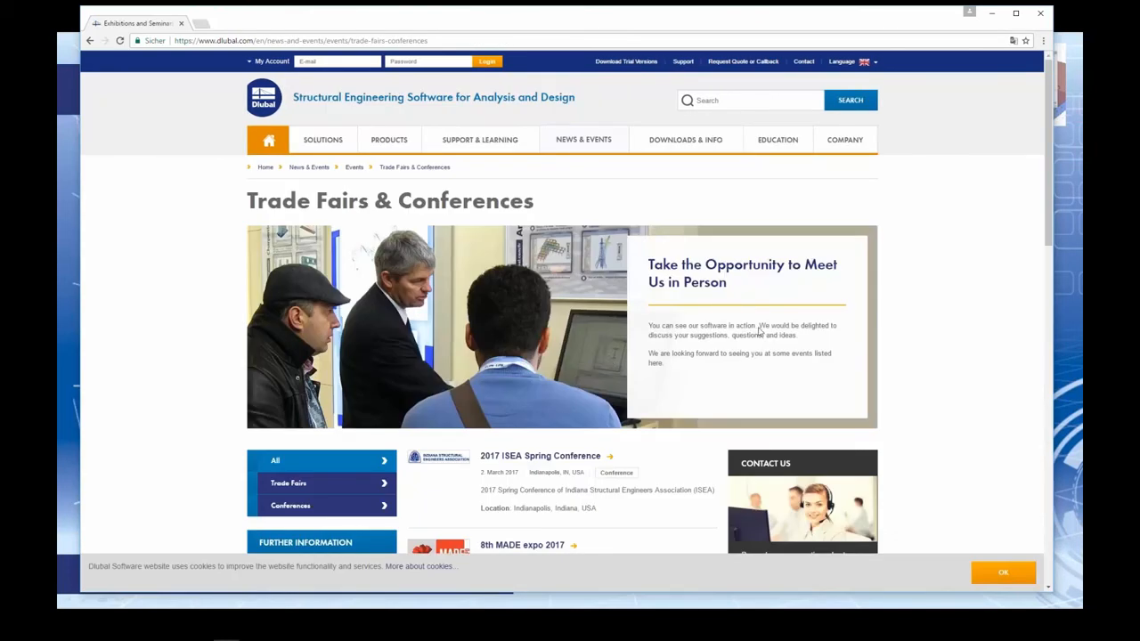
scroll(614, 341, "down", 3)
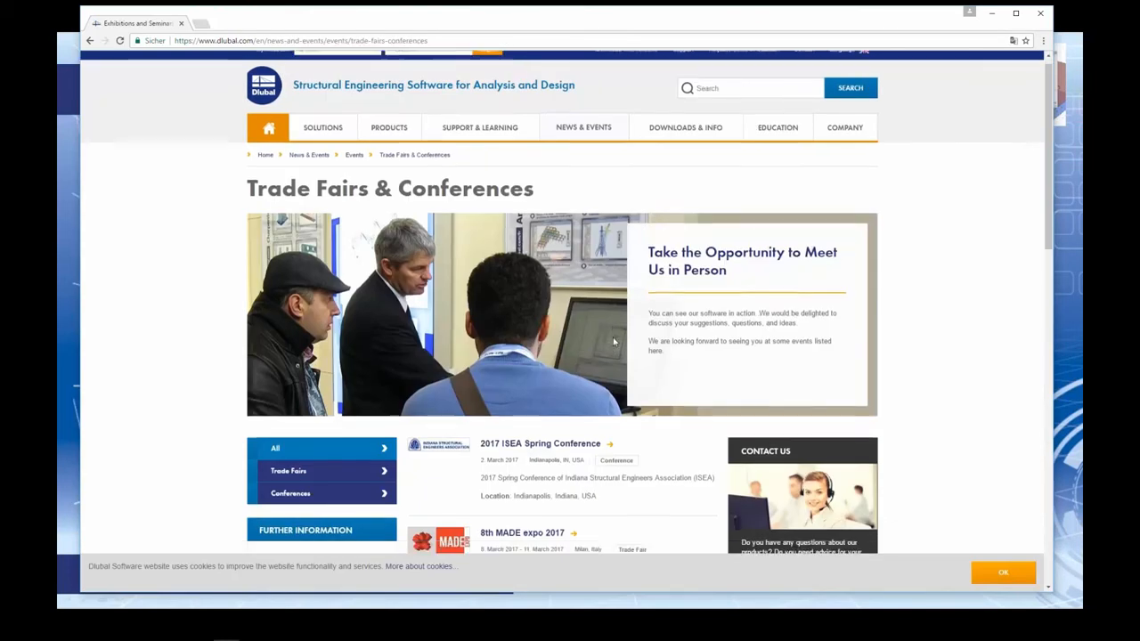
scroll(614, 341, "down", 1)
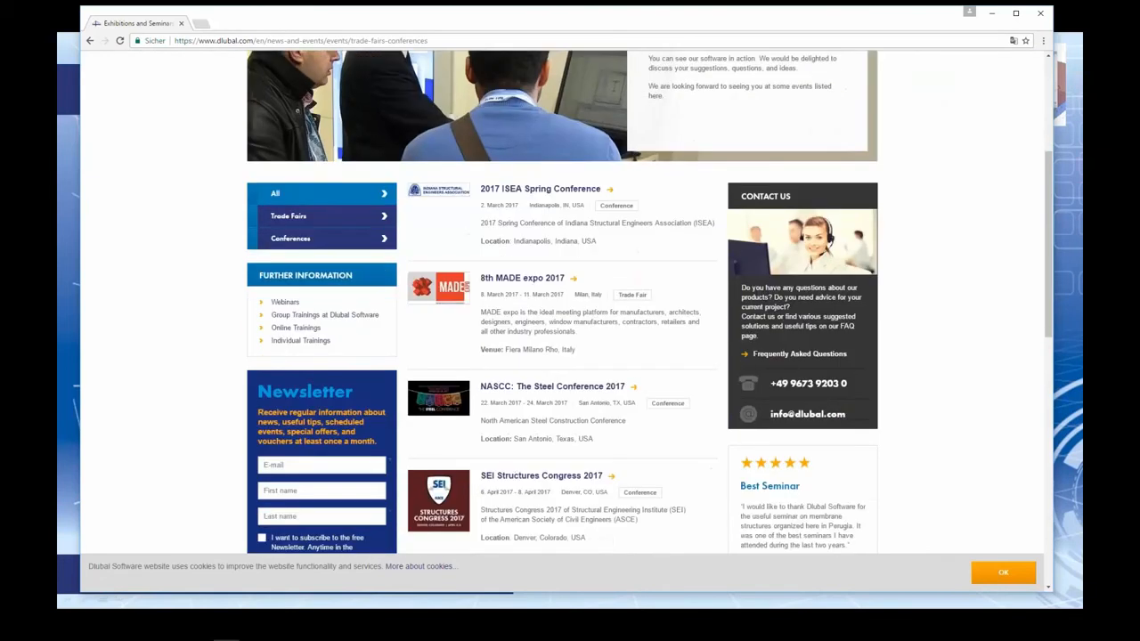
scroll(430, 237, "down", 4)
left_click_drag(578, 133, 504, 134)
scroll(543, 296, "up", 4)
left_click_drag(534, 241, 598, 242)
left_click(574, 220)
Step: Open Dlubal's YouTube channel from the website footer, pause the intro video and show the channel's list of videos
scroll(491, 224, "down", 9)
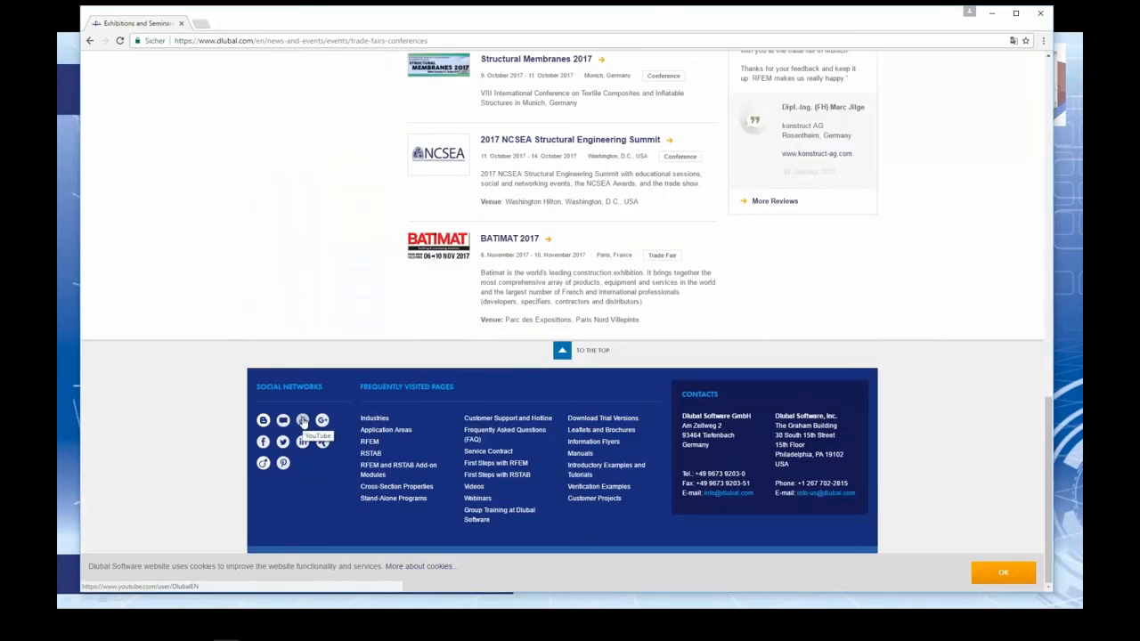
left_click(303, 422)
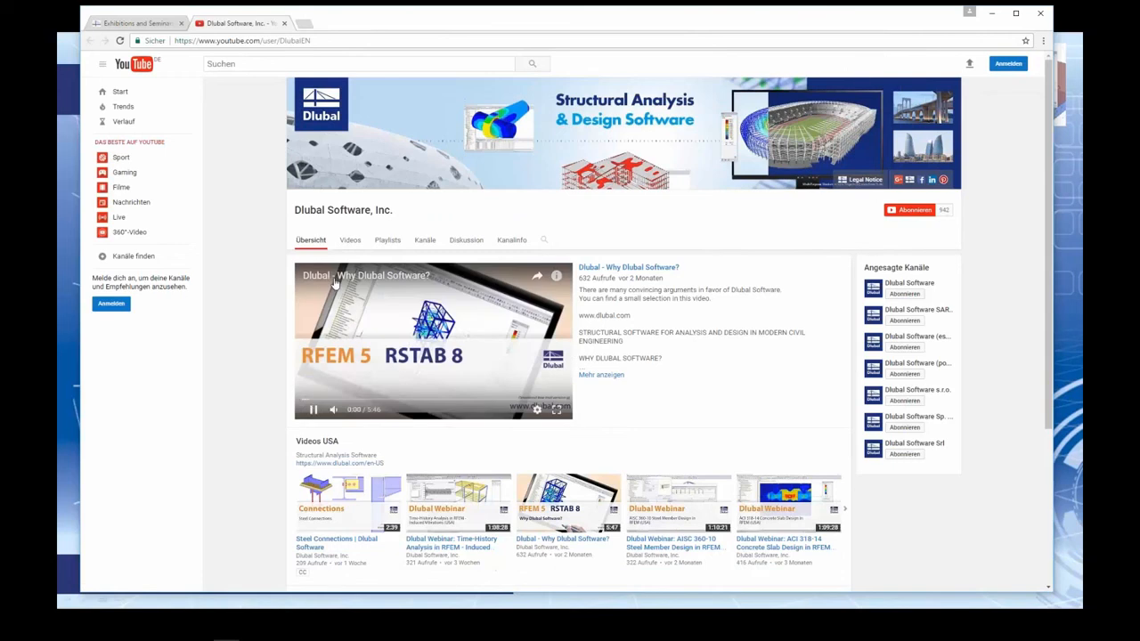
left_click(314, 411)
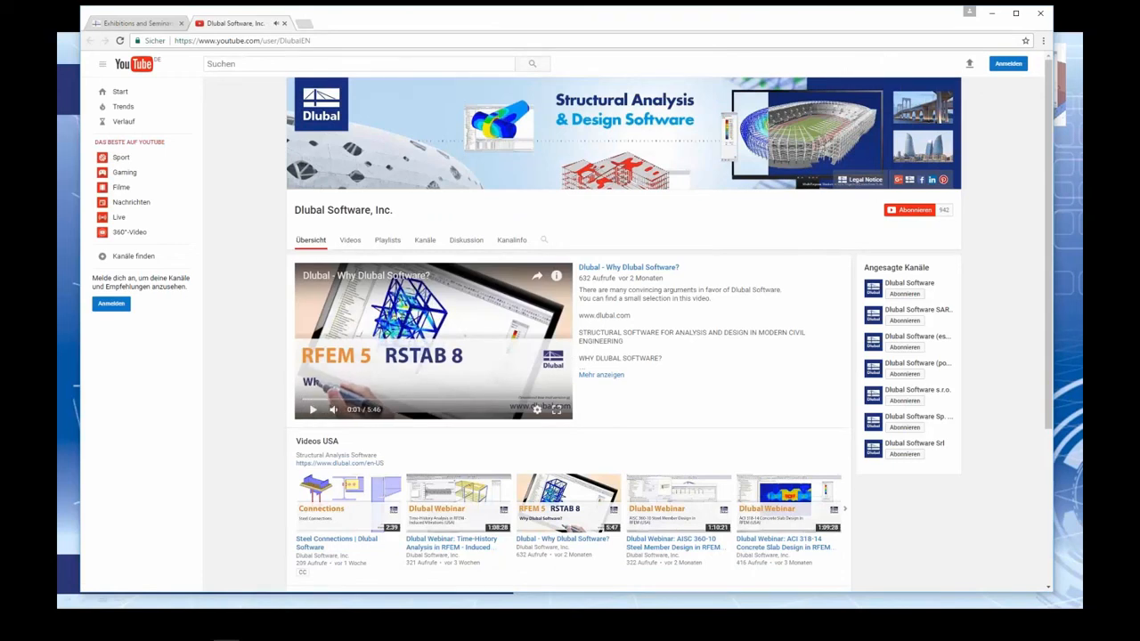
left_click(353, 247)
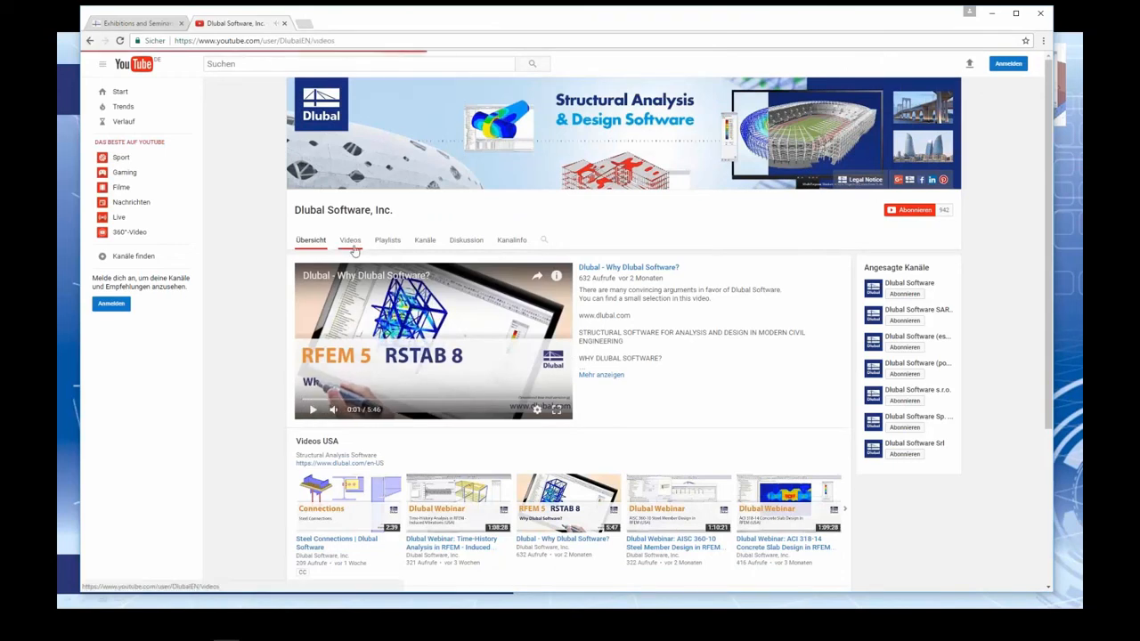